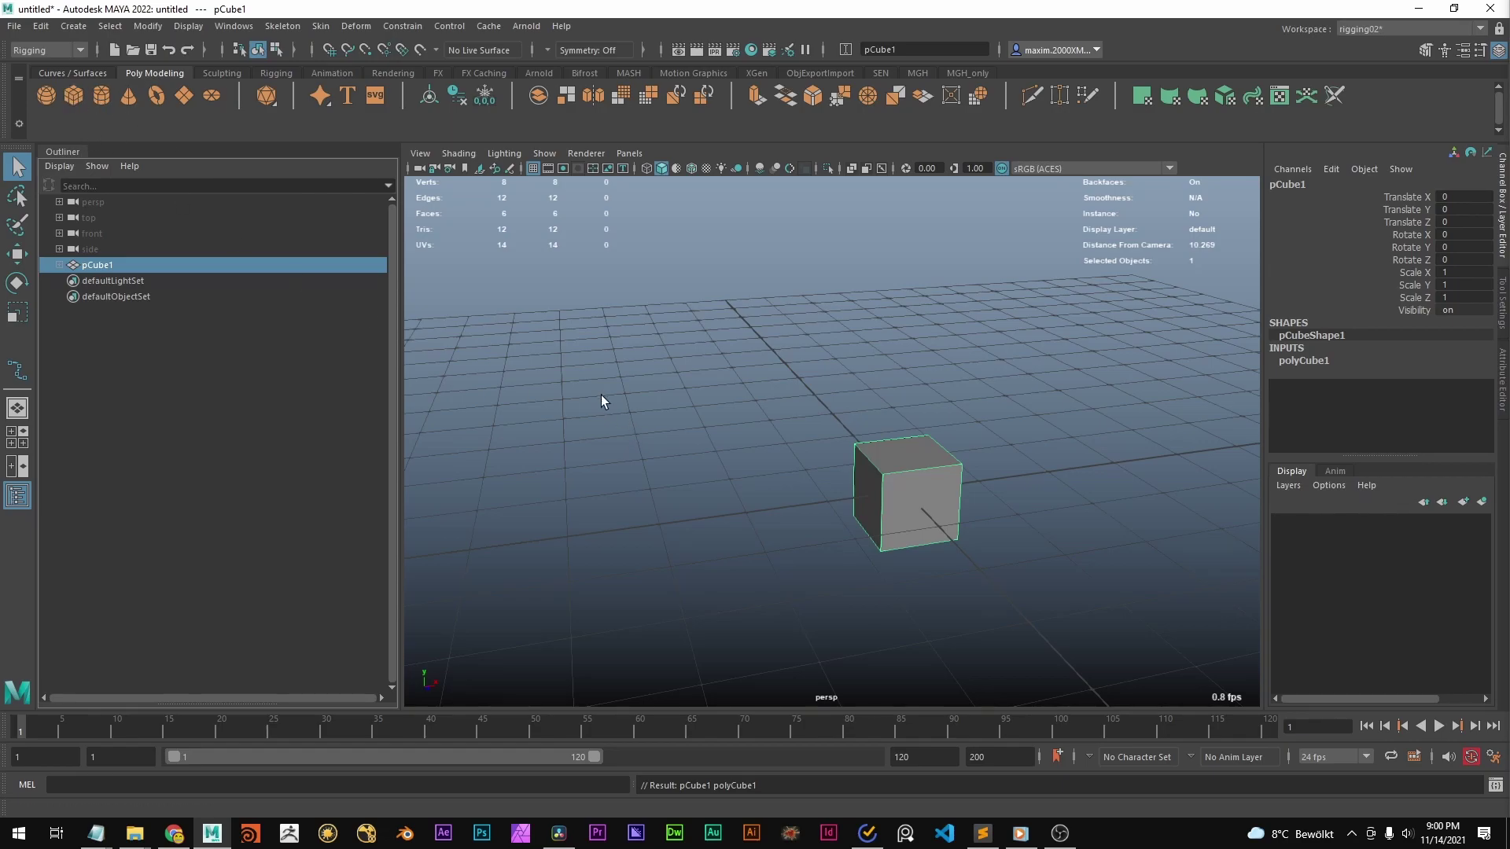
Step: Open the cube's attributes and examine its pCubeShape1, polyCube1 and initialShadingGroup nodes
{"action": "middle_click_drag", "start_coordinate": [774, 451], "coordinate": [719, 422], "text": "alt"}
{"action": "key", "text": "ctrl+a"}
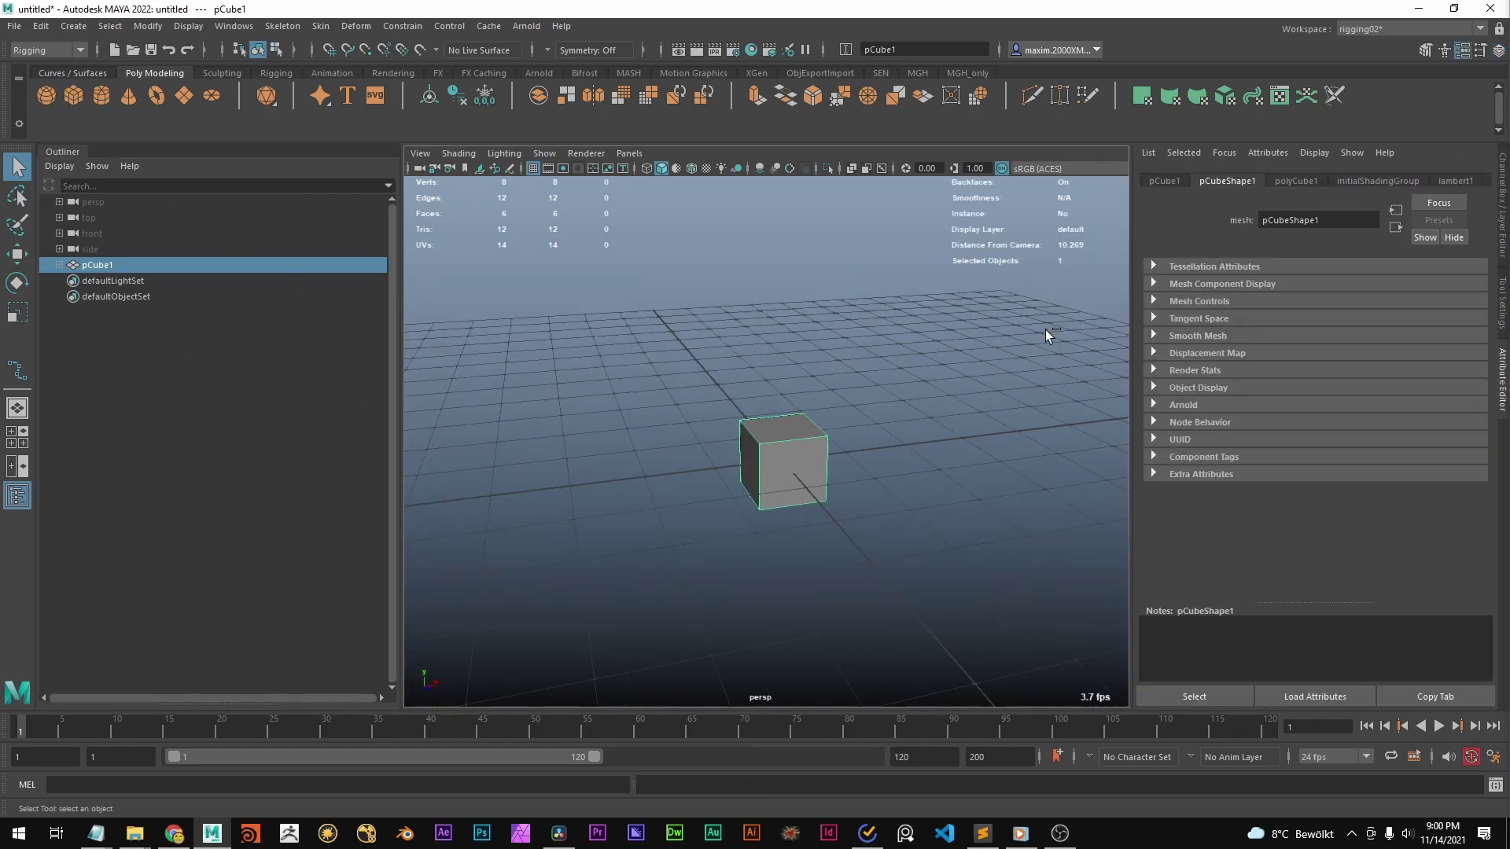
{"action": "left_click", "coordinate": [1455, 180]}
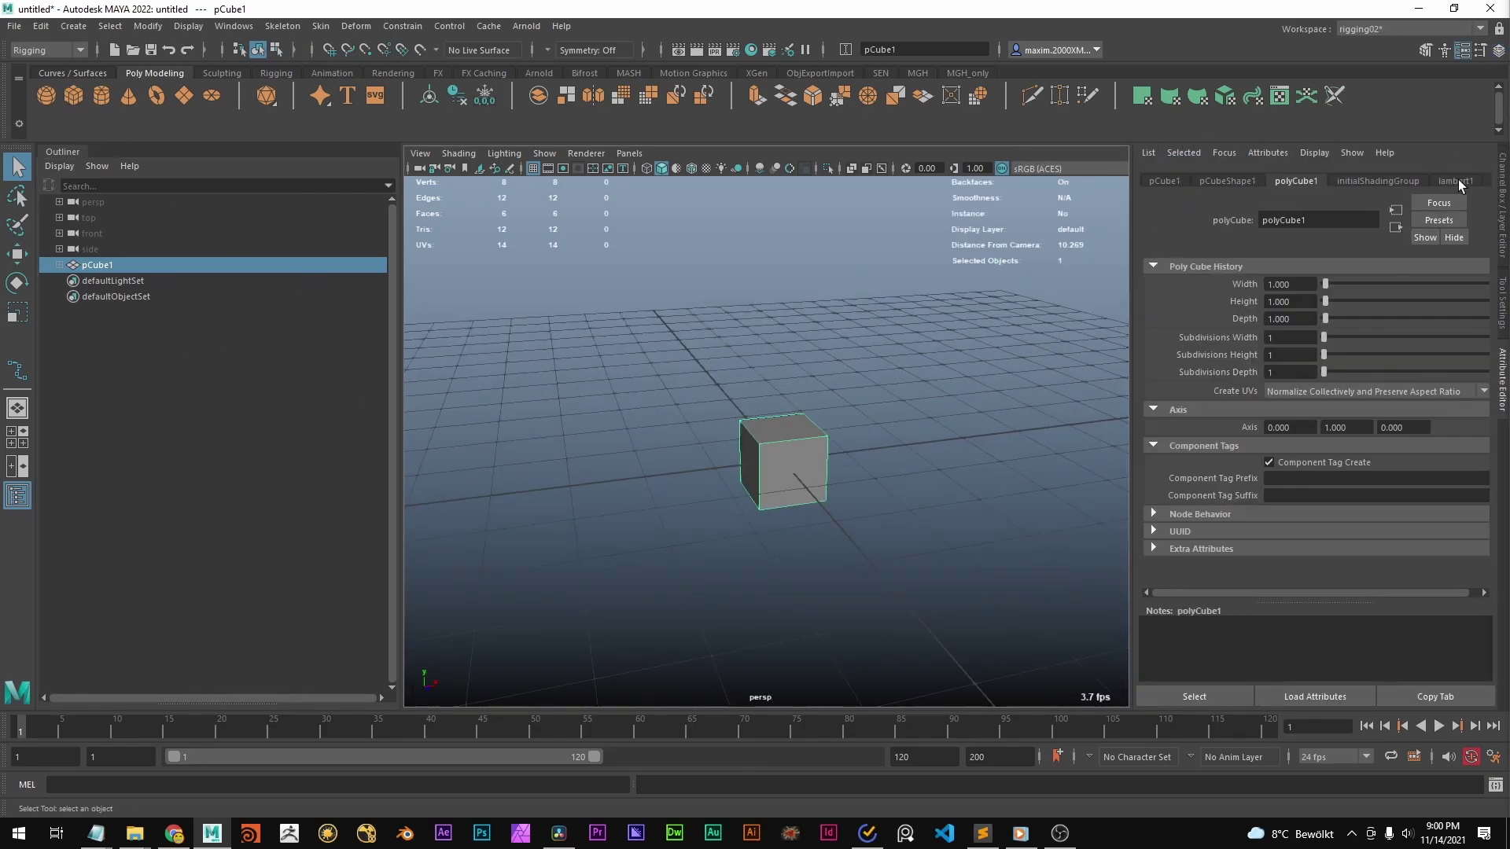
{"action": "left_click", "coordinate": [1407, 181]}
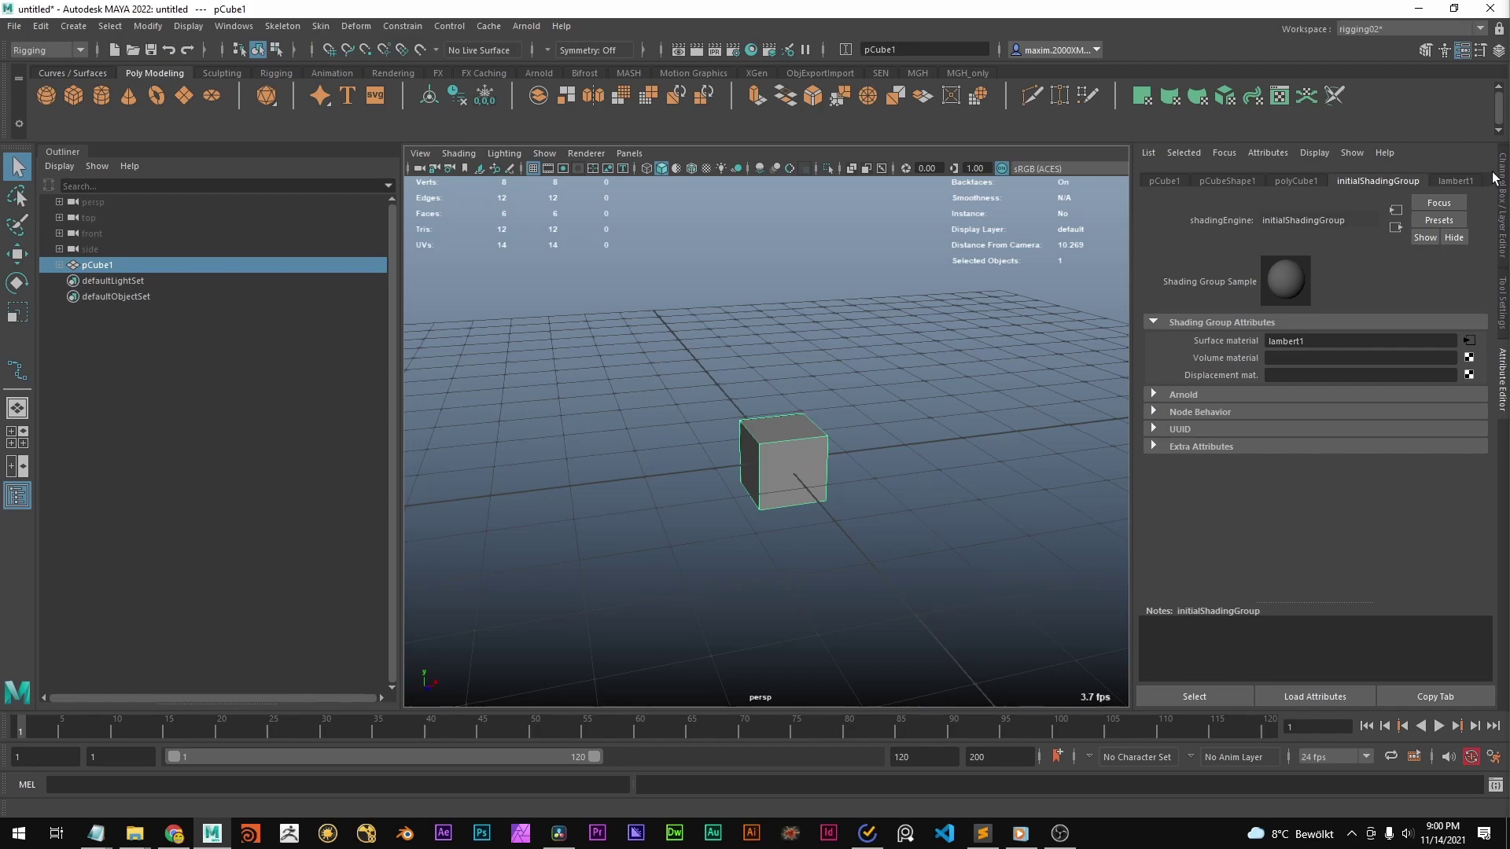
{"action": "left_click", "coordinate": [1296, 182]}
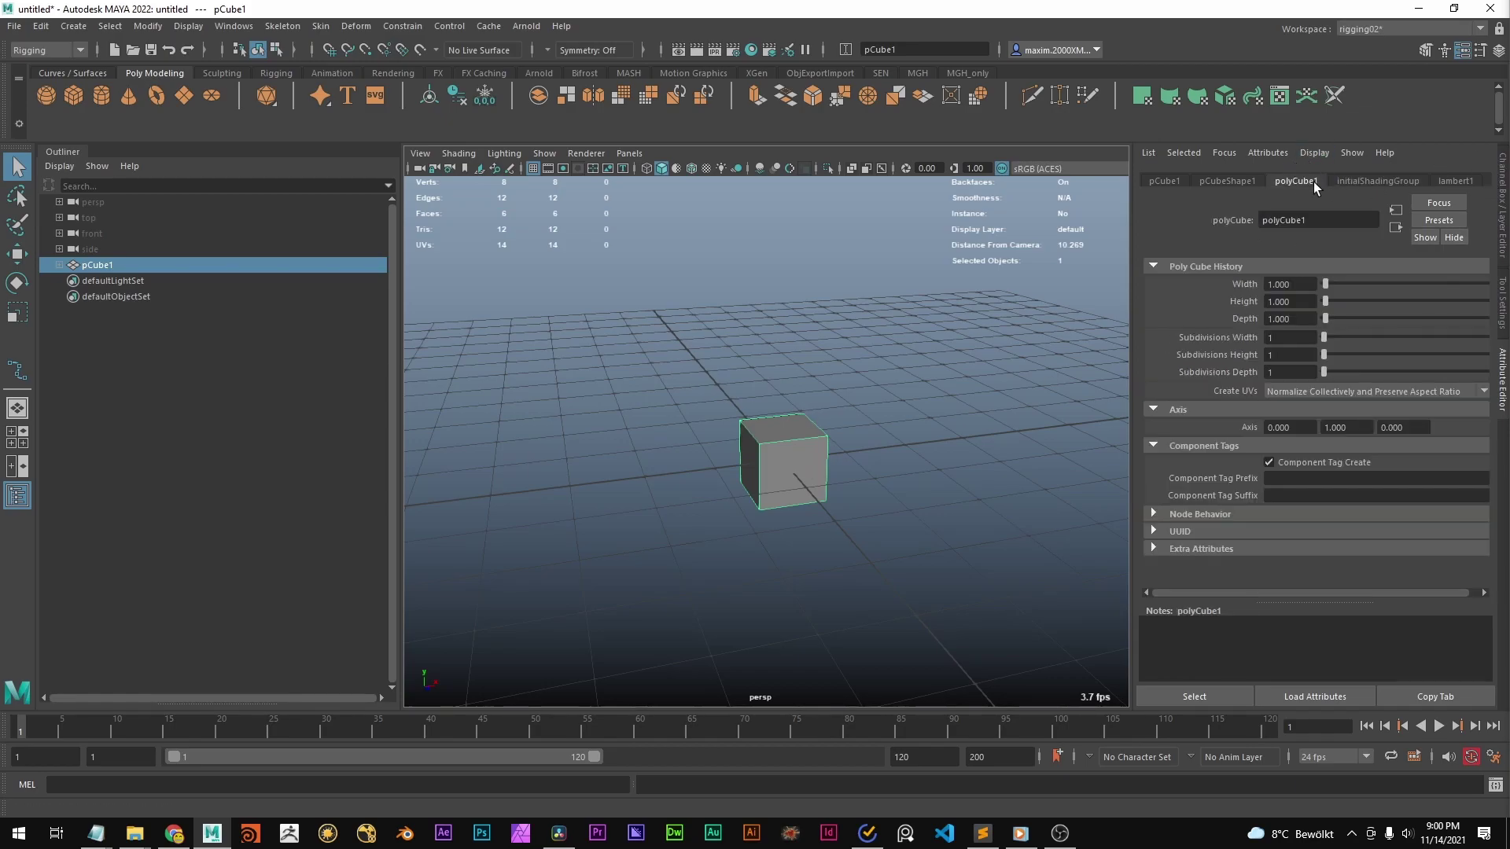
{"action": "middle_click_drag", "start_coordinate": [844, 381], "coordinate": [786, 362], "text": "alt"}
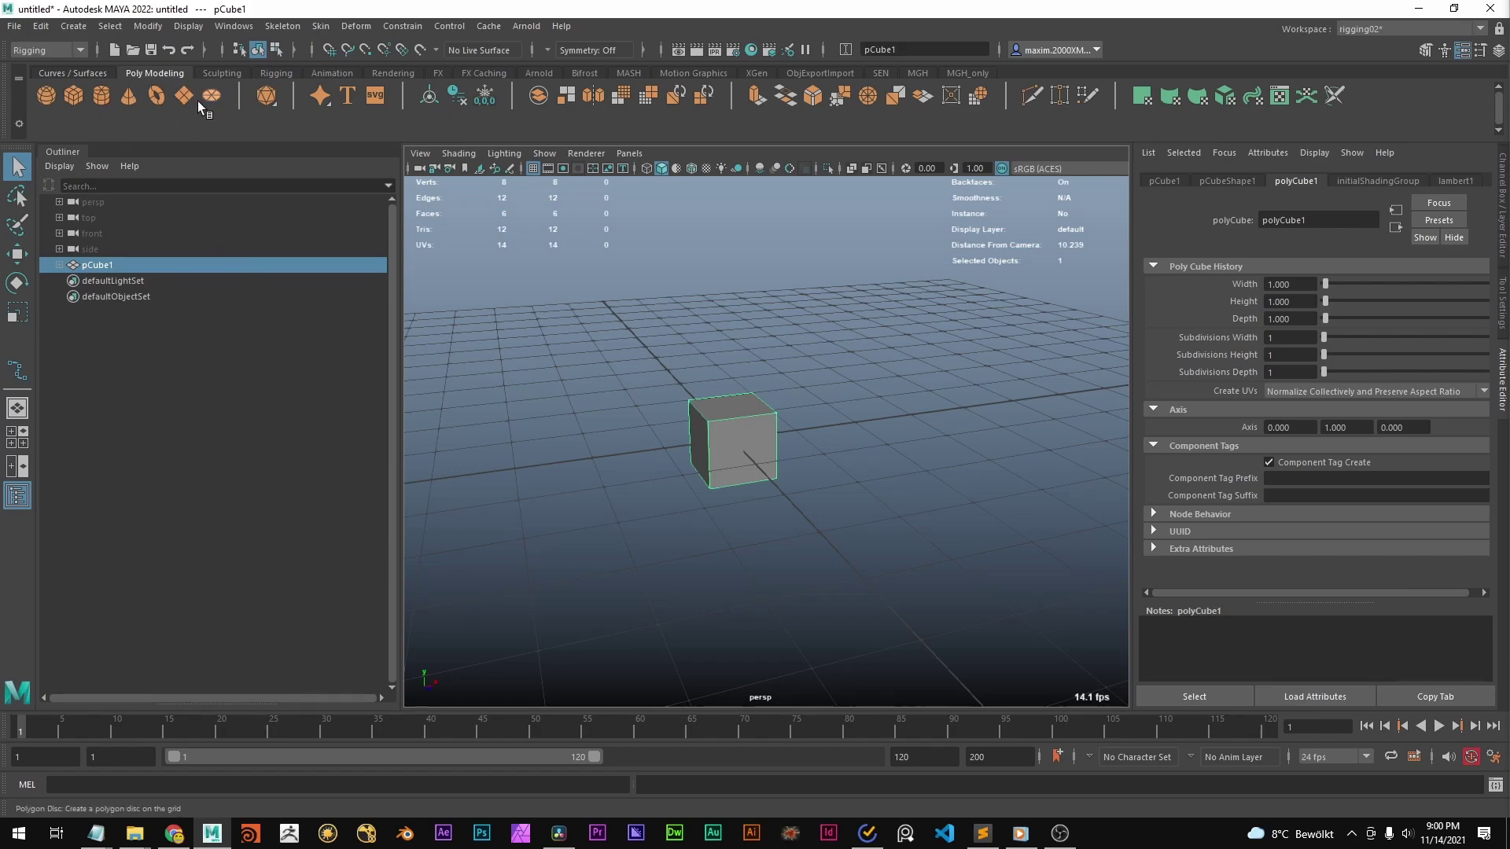
{"action": "left_click", "coordinate": [63, 26]}
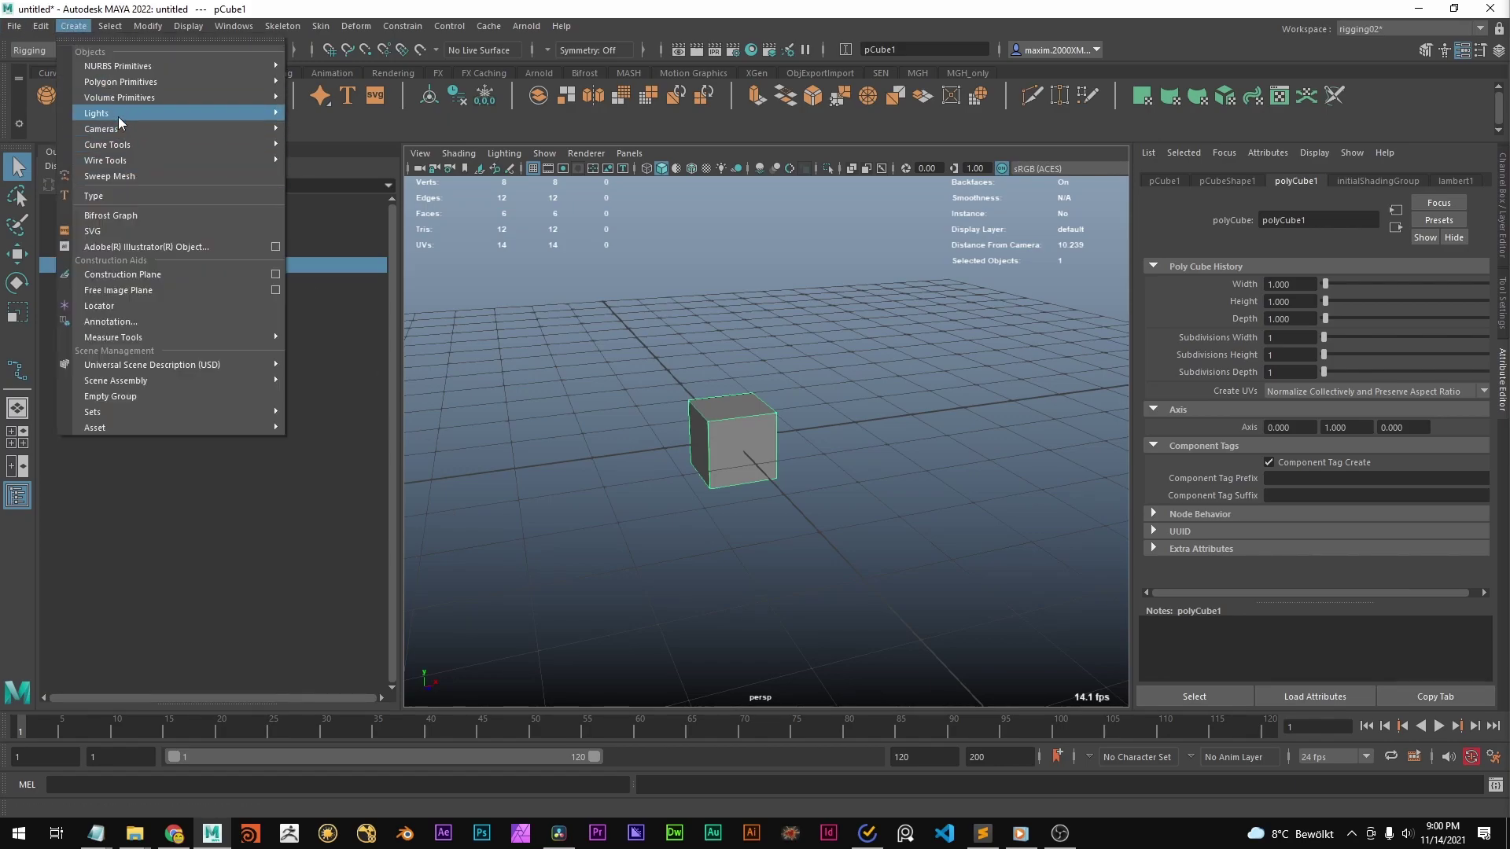
{"action": "left_click", "coordinate": [492, 319]}
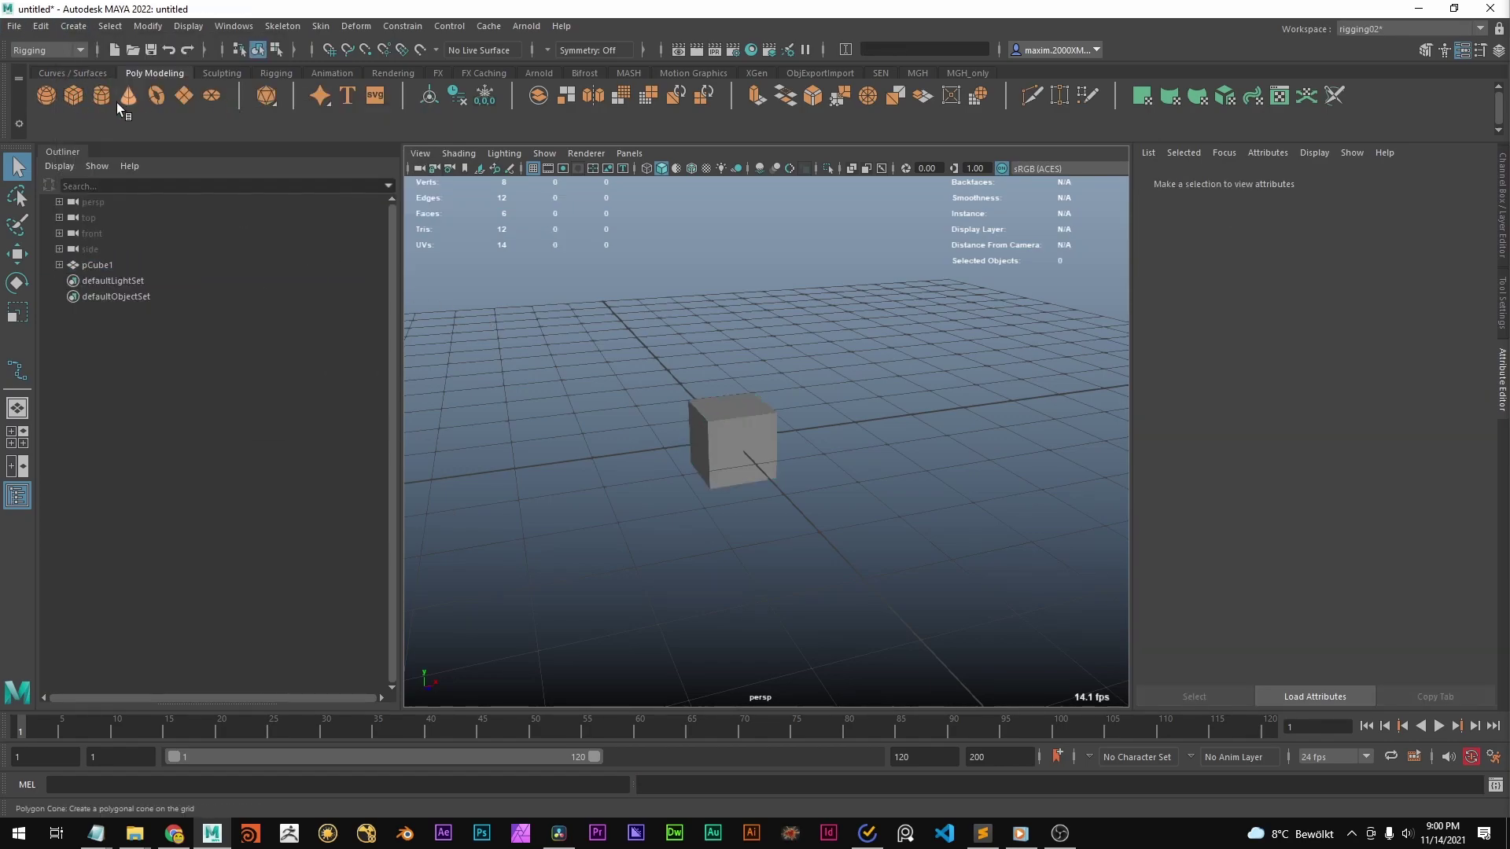
{"action": "left_click", "coordinate": [717, 422]}
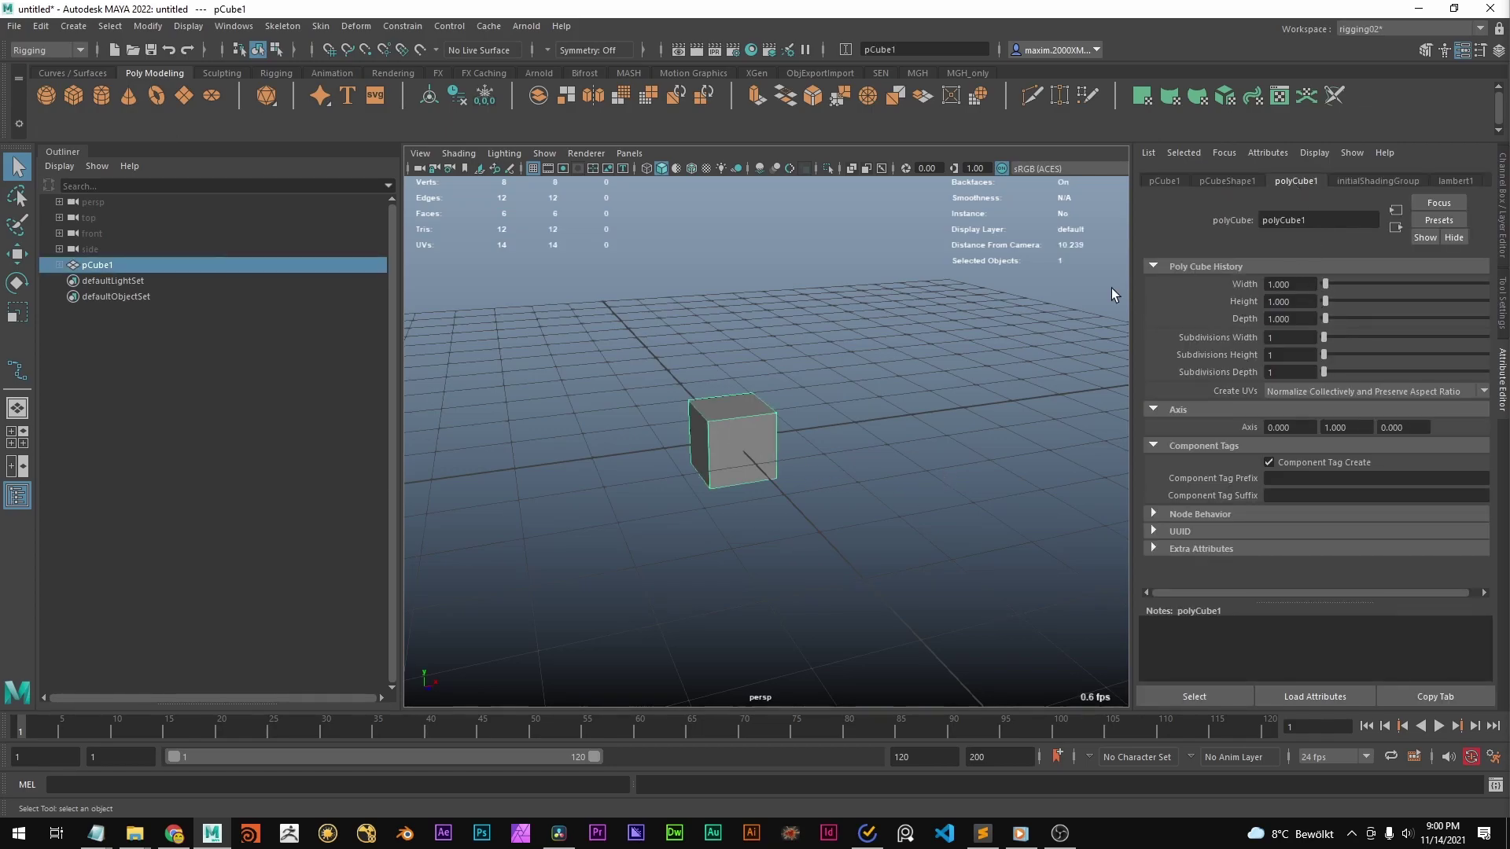
Step: Set the cube's width to about 1.452, depth to about 2.894, and its subdivisions to 7 in width, 12 in height and 13 in depth
{"action": "left_click_drag", "start_coordinate": [684, 439], "coordinate": [742, 408], "text": "alt"}
{"action": "scroll", "coordinate": [832, 544], "scroll_direction": "up", "scroll_amount": 4}
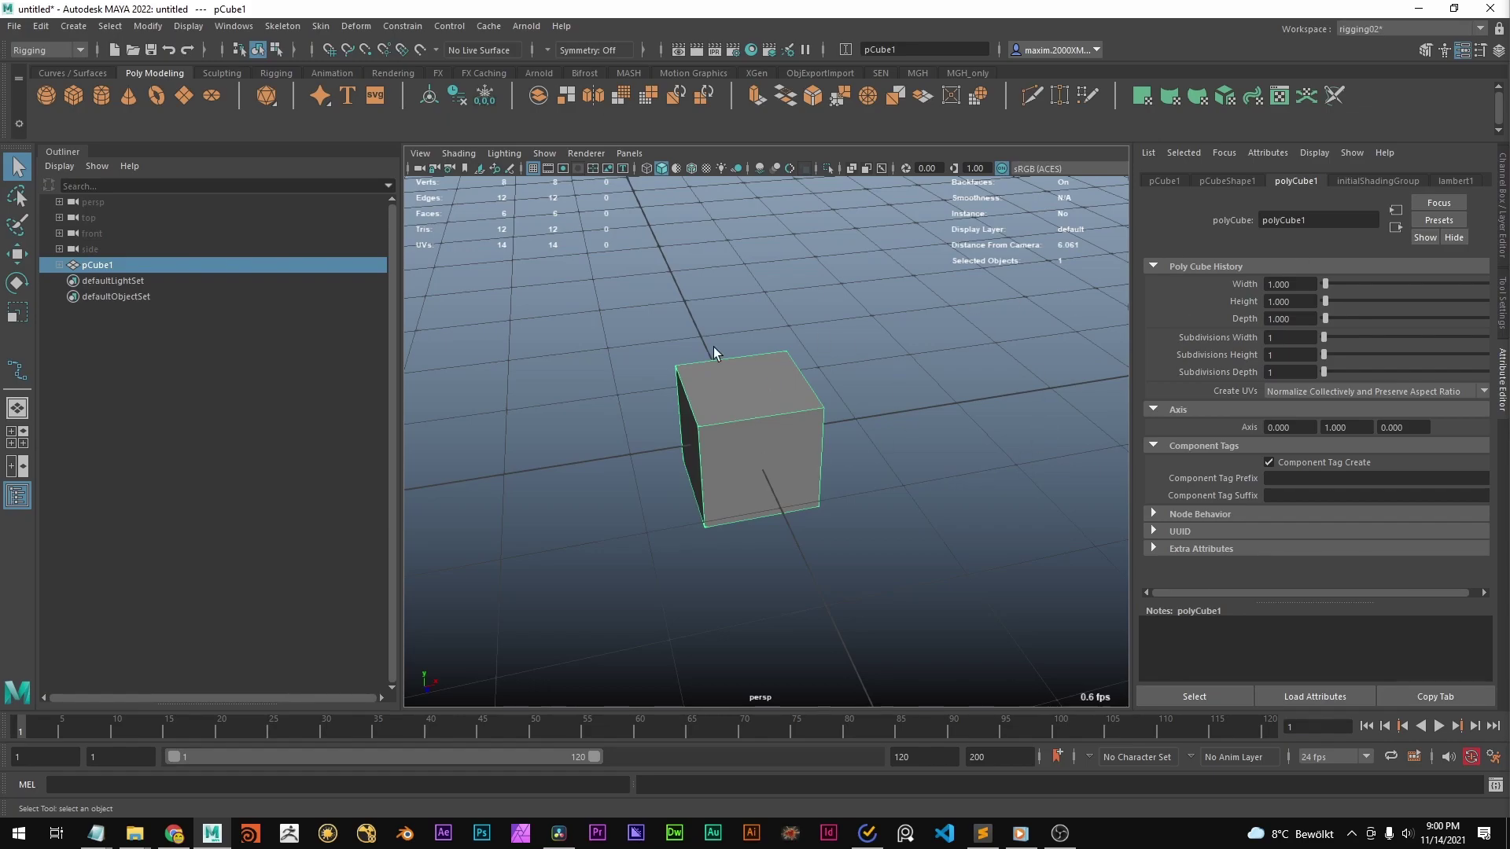
{"action": "left_click_drag", "start_coordinate": [1328, 280], "coordinate": [1328, 312]}
{"action": "left_click_drag", "start_coordinate": [984, 391], "coordinate": [981, 407], "text": "alt"}
{"action": "scroll", "coordinate": [981, 407], "scroll_direction": "down", "scroll_amount": 3}
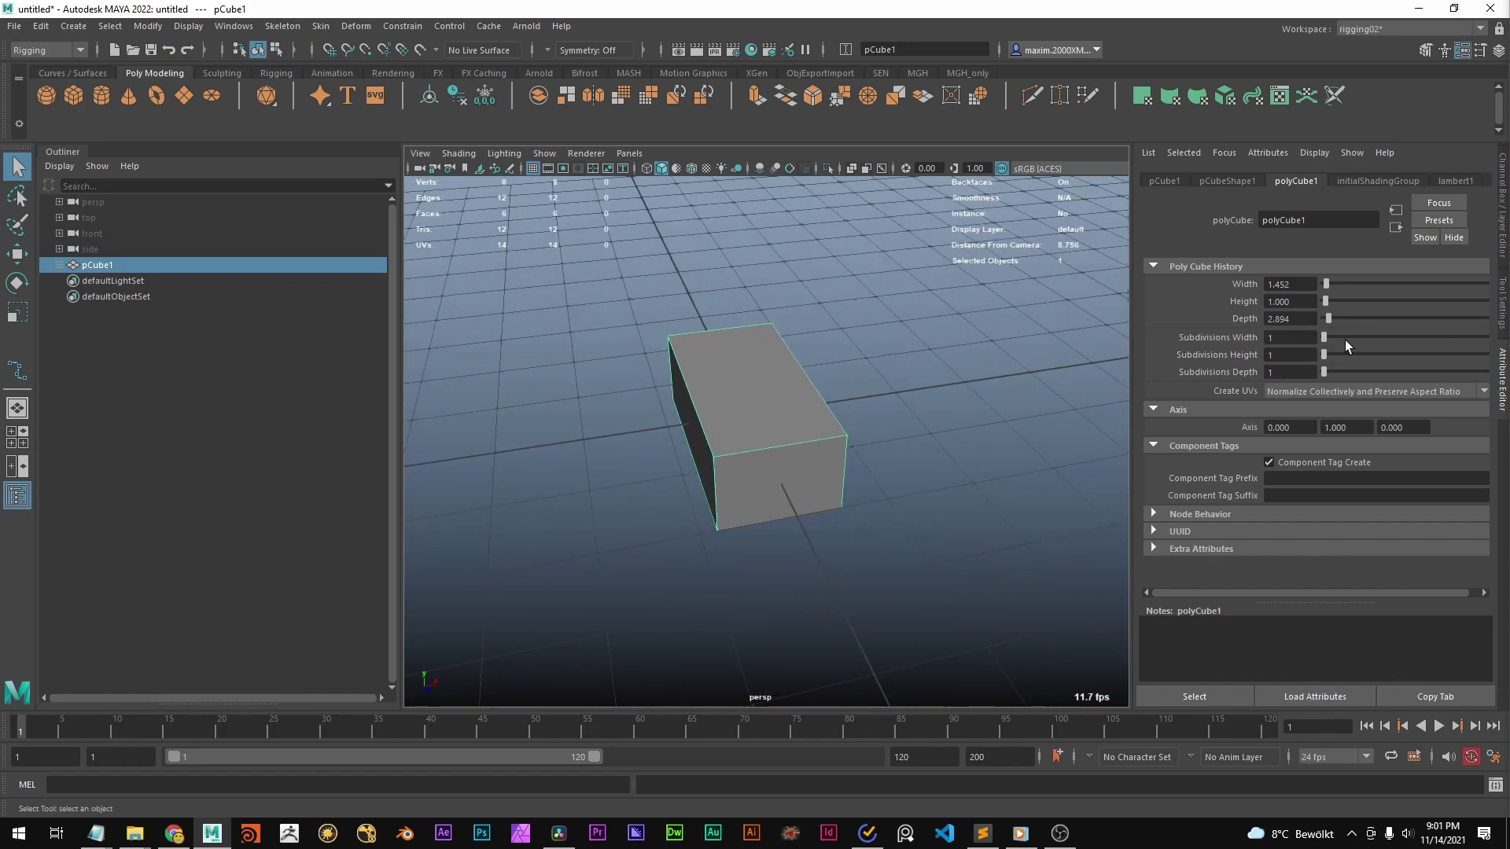
{"action": "left_click_drag", "start_coordinate": [1324, 338], "coordinate": [1364, 373]}
{"action": "left_click", "coordinate": [1311, 372]}
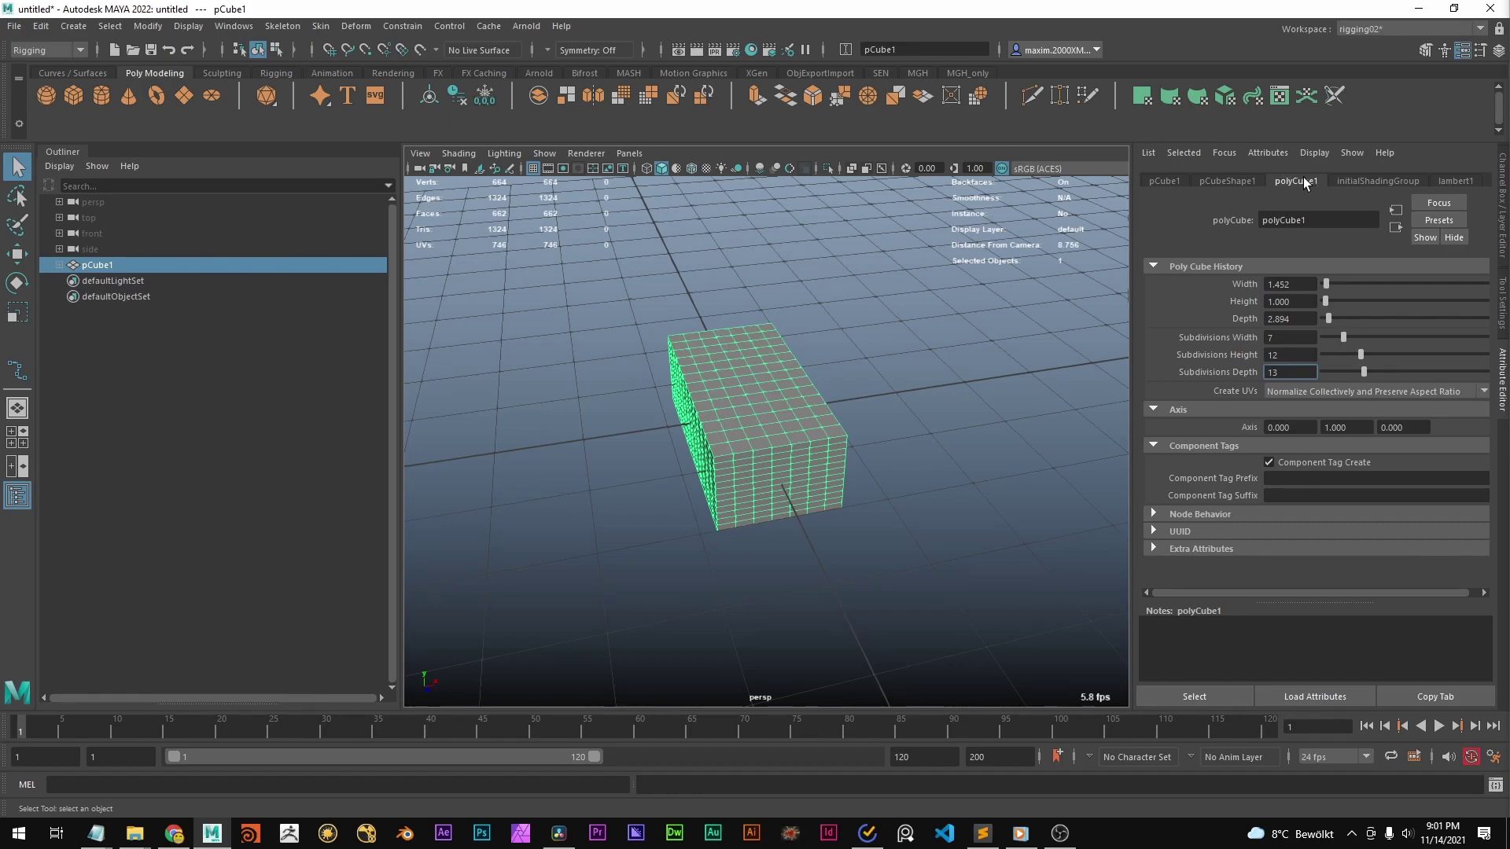
Step: Graph the cube's input and output connections in the Node Editor, expand polyCube1's attributes, and move pCubeShape1 closer to it
{"action": "key", "text": "alt+Tab"}
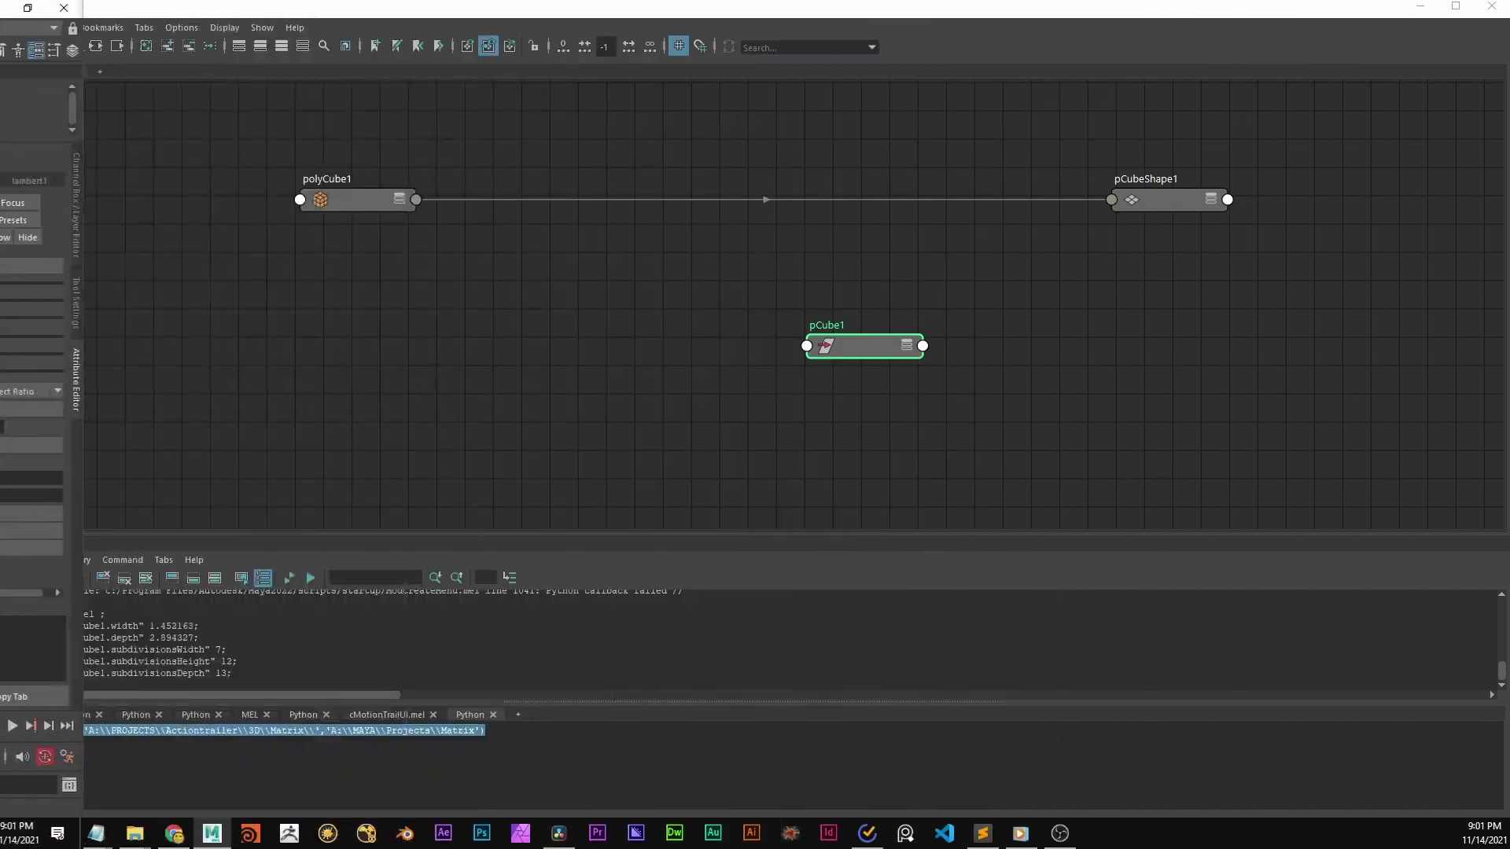
{"action": "left_click", "coordinate": [95, 47]}
{"action": "middle_click_drag", "start_coordinate": [539, 417], "coordinate": [433, 414], "text": "alt"}
{"action": "left_click_drag", "start_coordinate": [352, 233], "coordinate": [254, 207]}
{"action": "left_click", "coordinate": [382, 218]}
{"action": "left_click", "coordinate": [397, 215]}
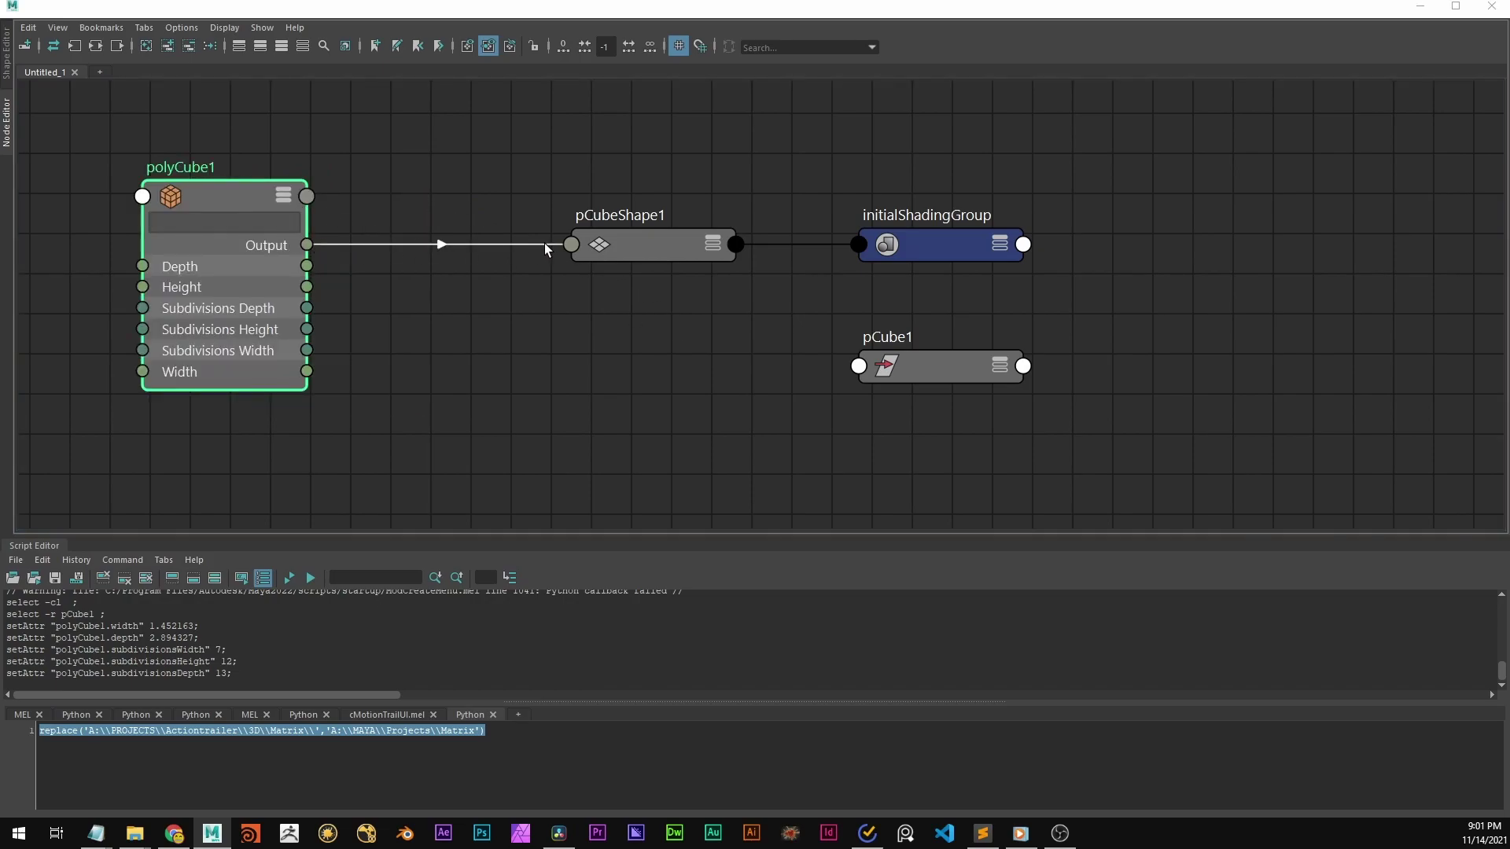
{"action": "left_click_drag", "start_coordinate": [640, 244], "coordinate": [565, 218]}
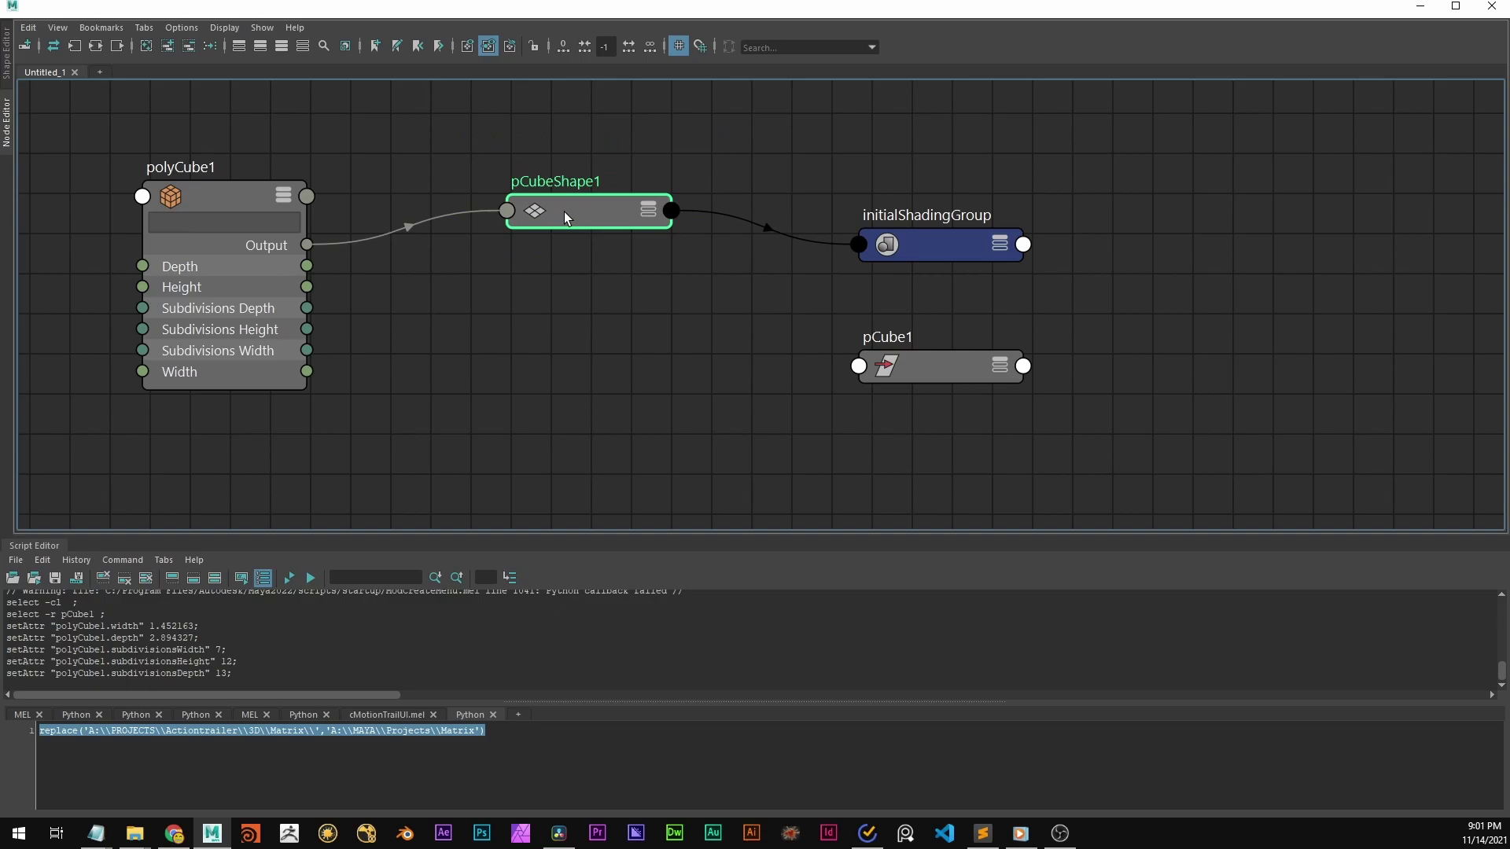
Step: Delete the cube's construction history and inspect pCubeShape1 in the Node Editor
{"action": "key", "text": "super+Down"}
{"action": "key", "text": "super+Down"}
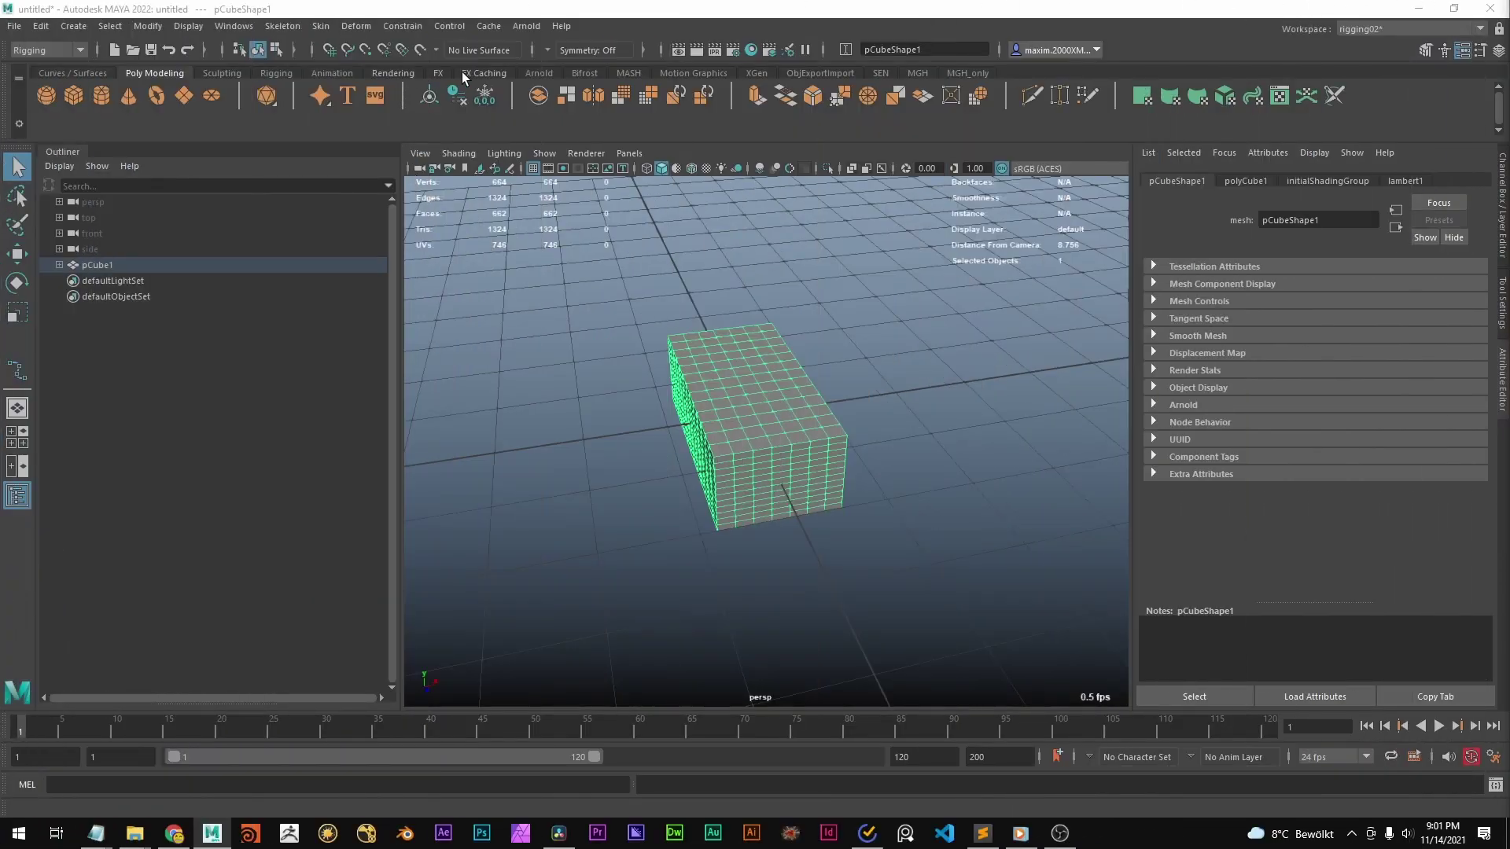
{"action": "left_click", "coordinate": [457, 98]}
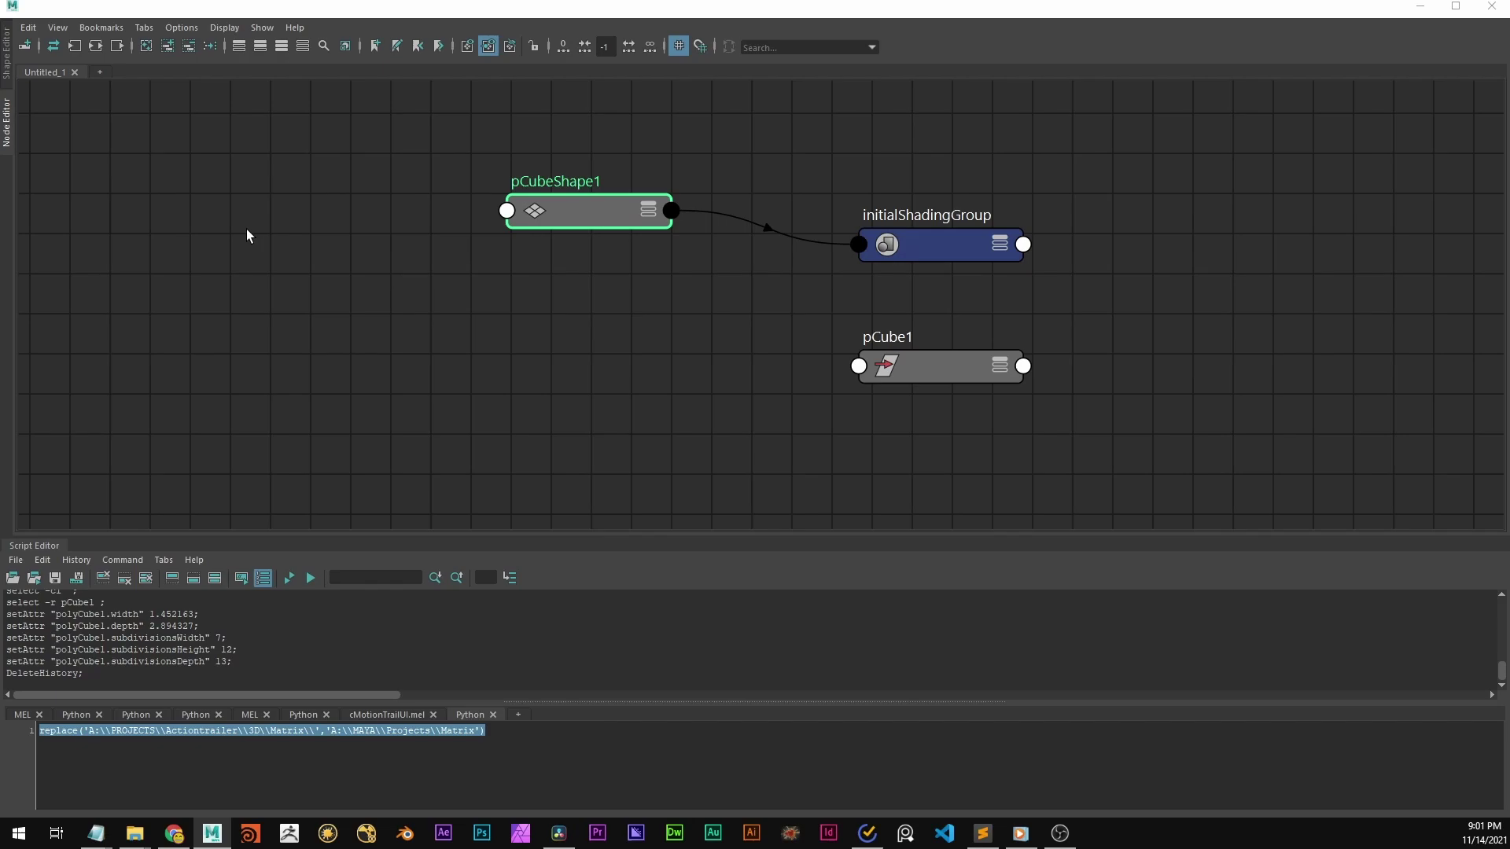
{"action": "mouse_move", "coordinate": [592, 214]}
{"action": "left_mouse_down"}
{"action": "mouse_move", "coordinate": [585, 162]}
{"action": "mouse_move", "coordinate": [569, 192]}
{"action": "mouse_move", "coordinate": [586, 216]}
{"action": "left_mouse_up"}
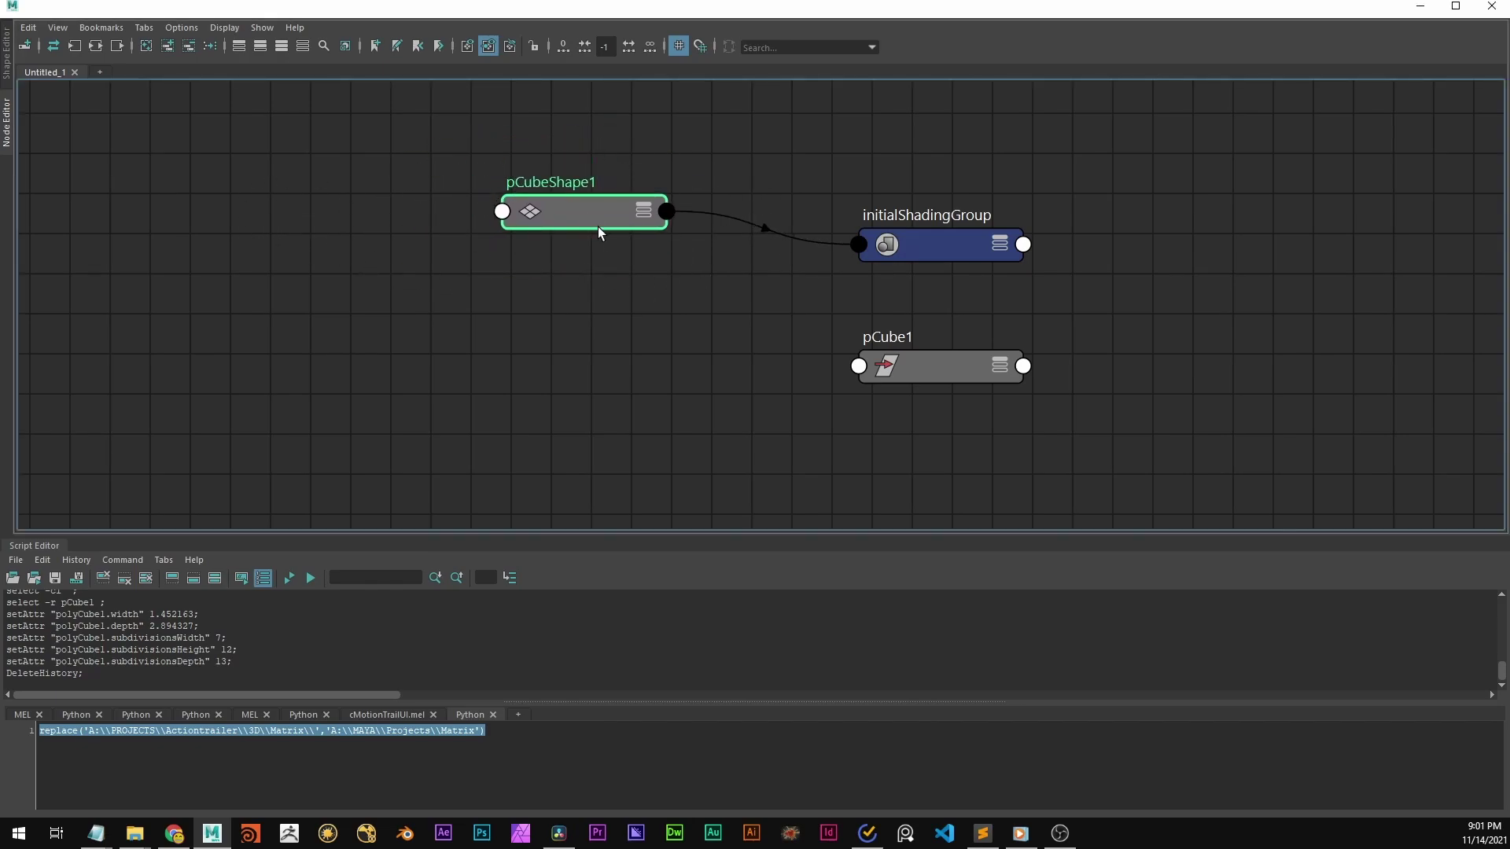
Step: Inspect the cube's vertices by selecting several individually in vertex mode, and return to object mode
{"action": "left_click", "coordinate": [461, 144]}
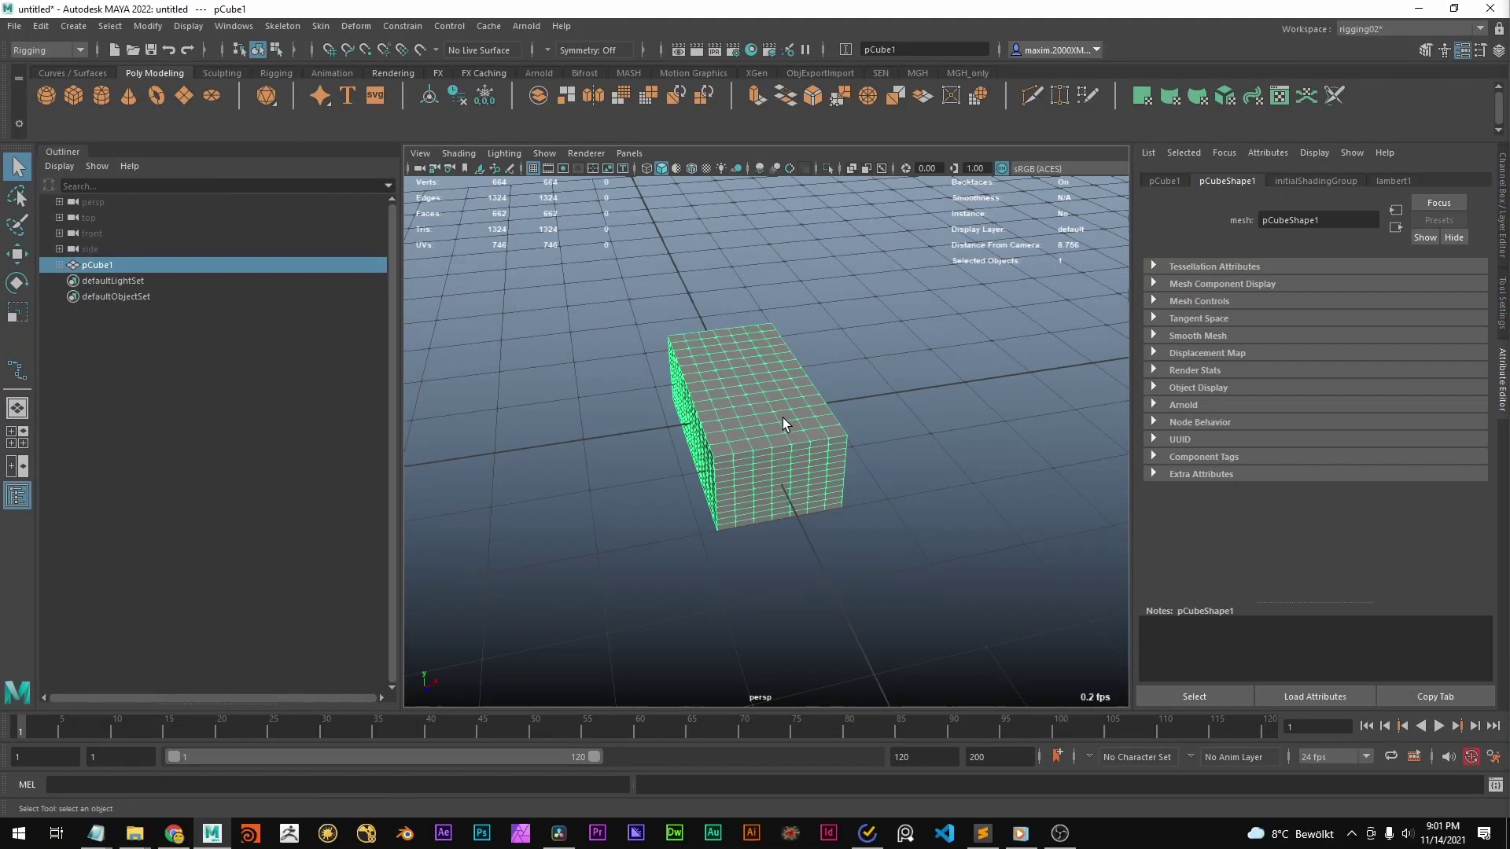
{"action": "right_click_drag", "start_coordinate": [716, 440], "coordinate": [643, 399]}
{"action": "left_click", "coordinate": [758, 375]}
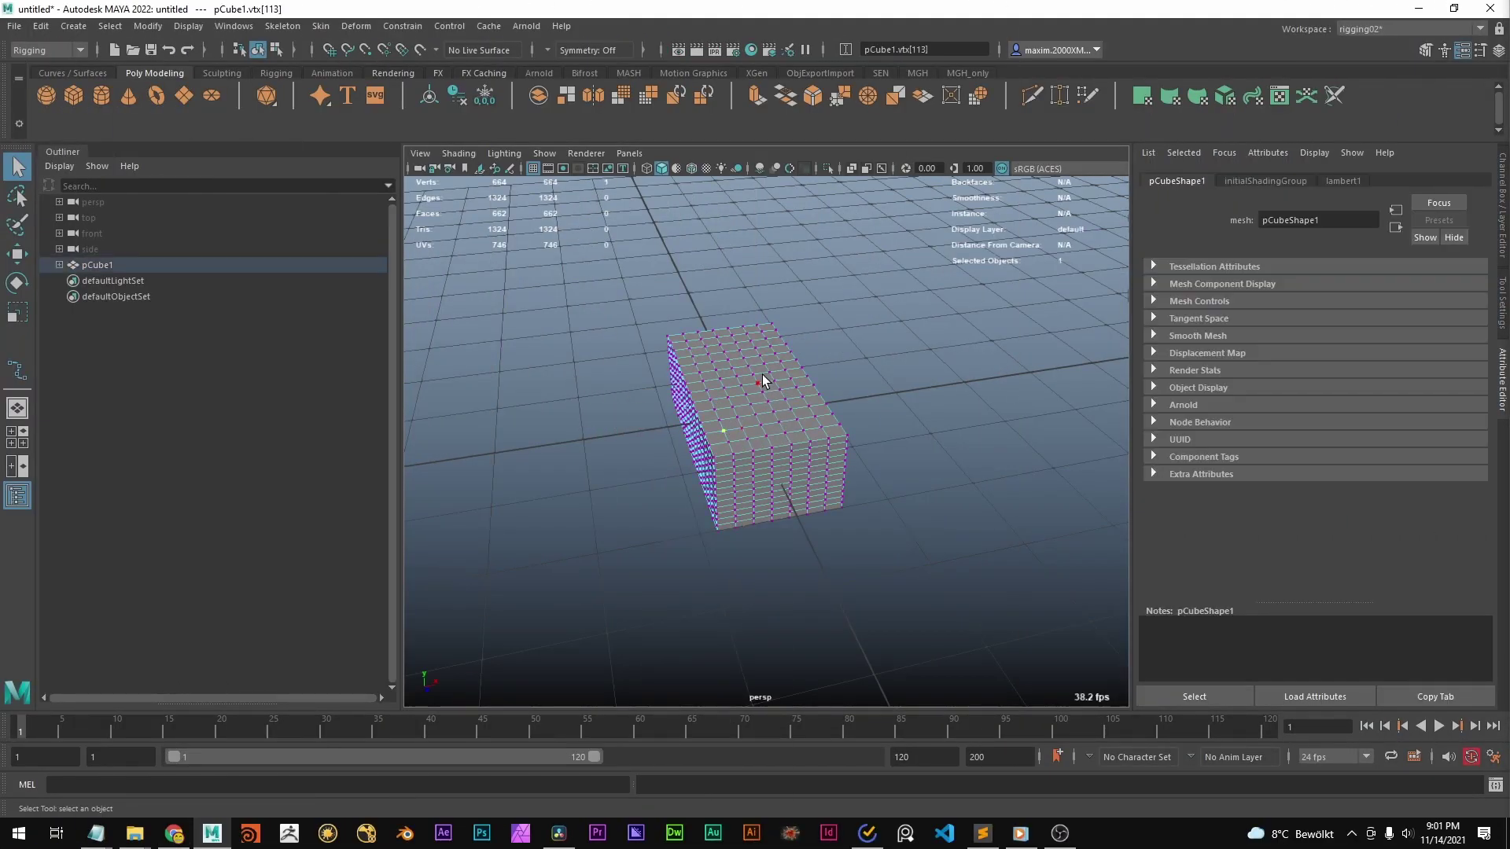
{"action": "left_click", "coordinate": [759, 458]}
{"action": "left_click", "coordinate": [753, 433]}
{"action": "left_click", "coordinate": [725, 377]}
{"action": "left_click", "coordinate": [725, 417]}
{"action": "left_click", "coordinate": [735, 474]}
{"action": "left_click_drag", "start_coordinate": [761, 436], "coordinate": [897, 377], "text": "alt"}
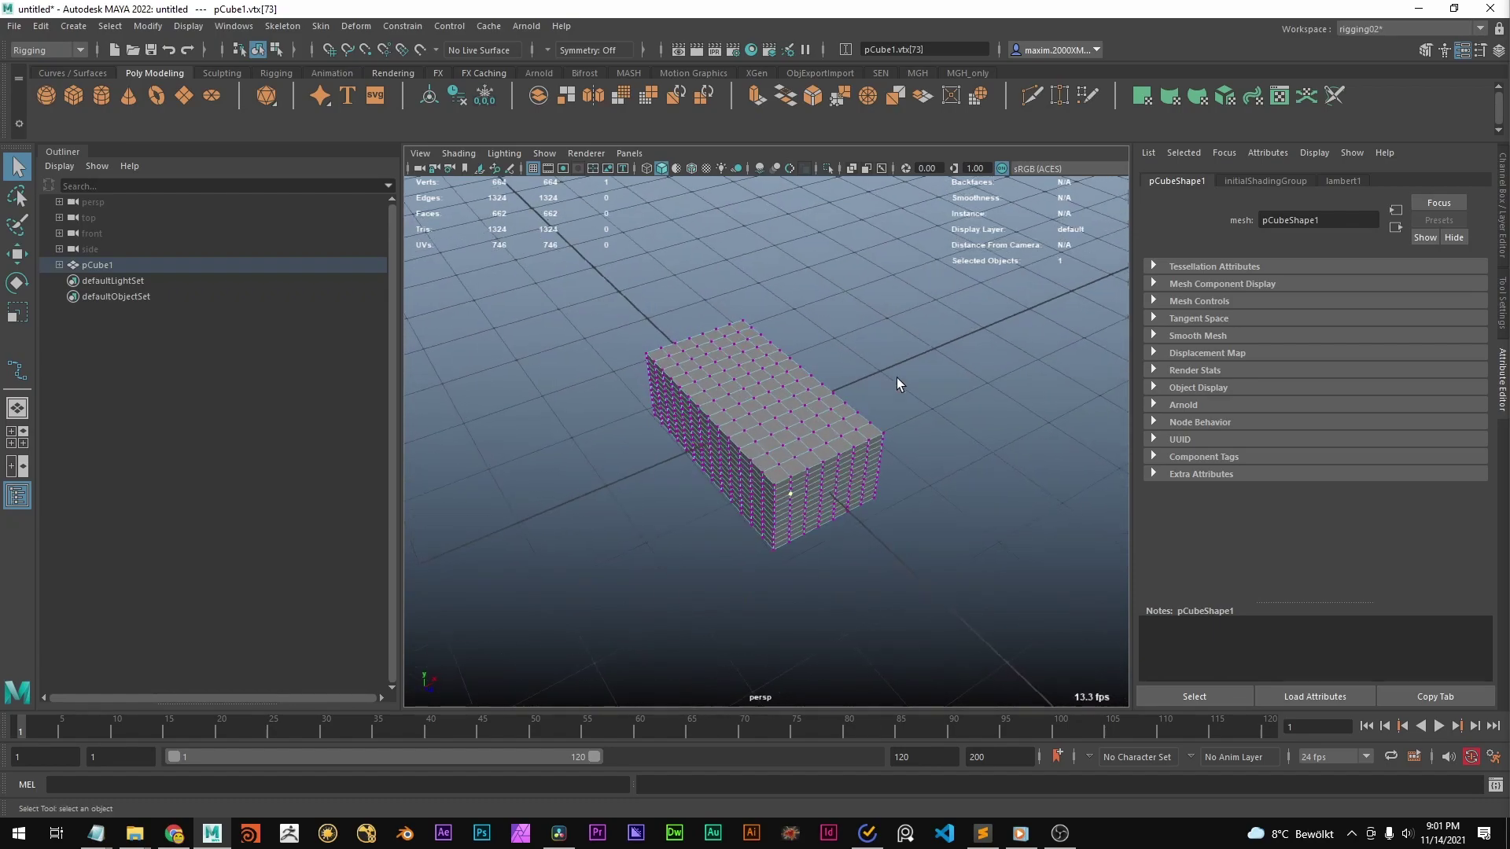
{"action": "left_click_drag", "start_coordinate": [795, 529], "coordinate": [826, 425], "text": "alt"}
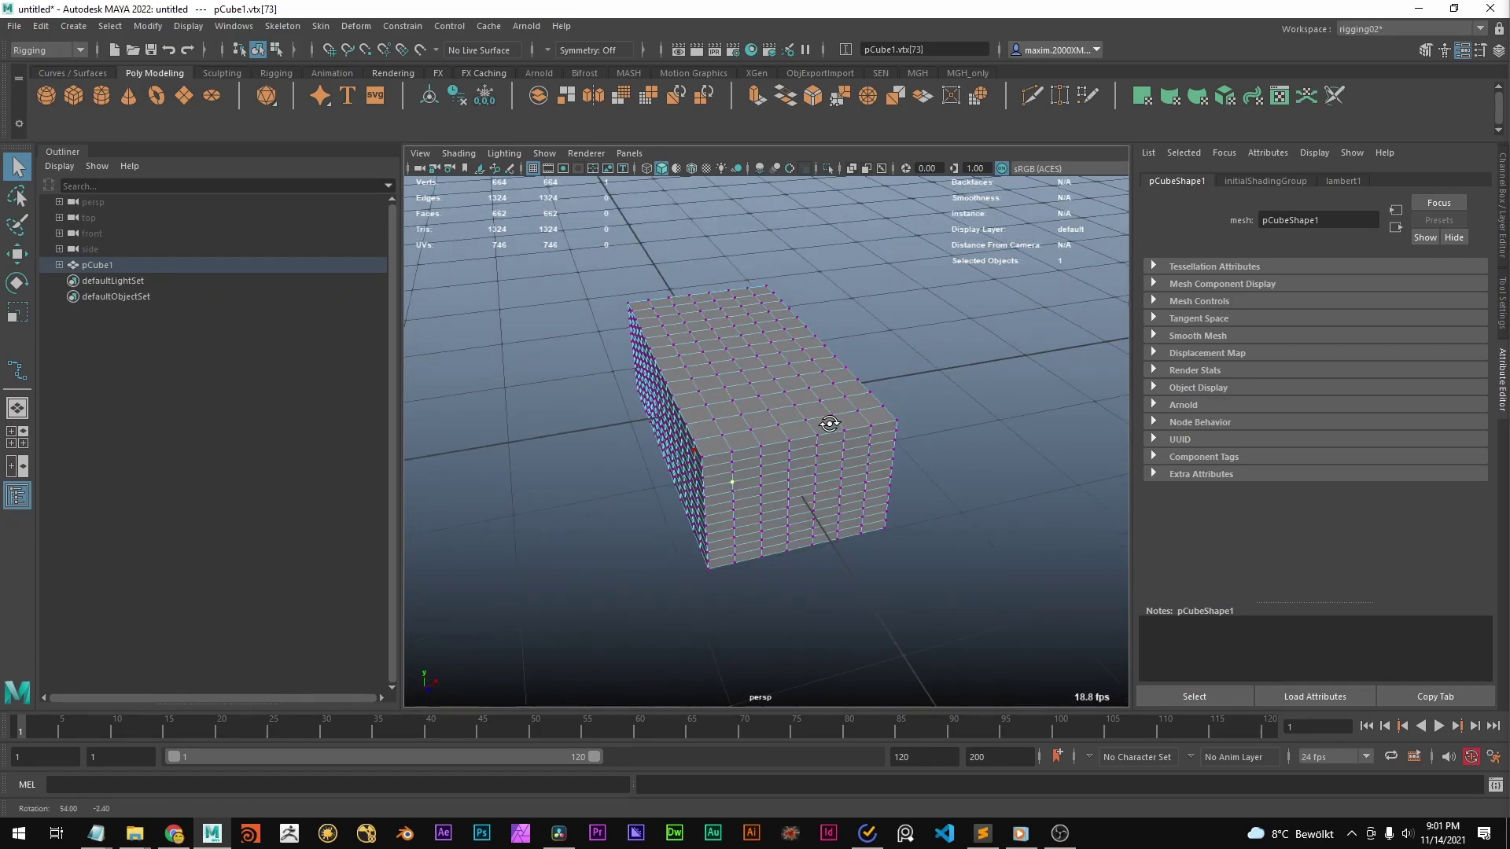
{"action": "right_click_drag", "start_coordinate": [747, 380], "coordinate": [929, 294]}
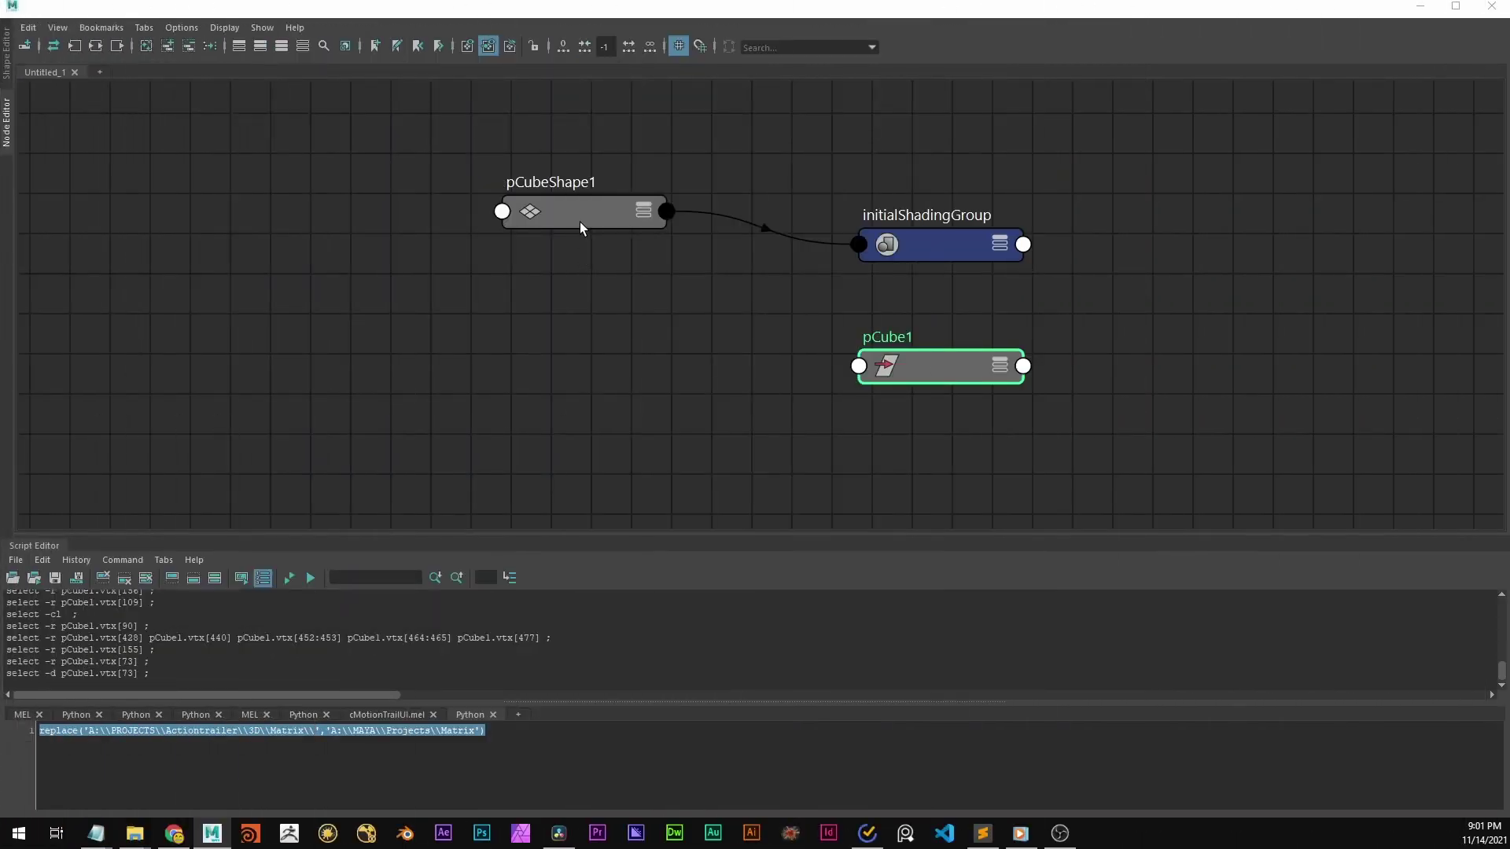
Step: Place the pCube1 node below pCubeShape1 in the node graph, and select pCubeShape1 under the expanded pCube1 in the Outliner
{"action": "mouse_move", "coordinate": [581, 226]}
{"action": "left_mouse_down"}
{"action": "mouse_move", "coordinate": [677, 229]}
{"action": "mouse_move", "coordinate": [604, 236]}
{"action": "left_mouse_up"}
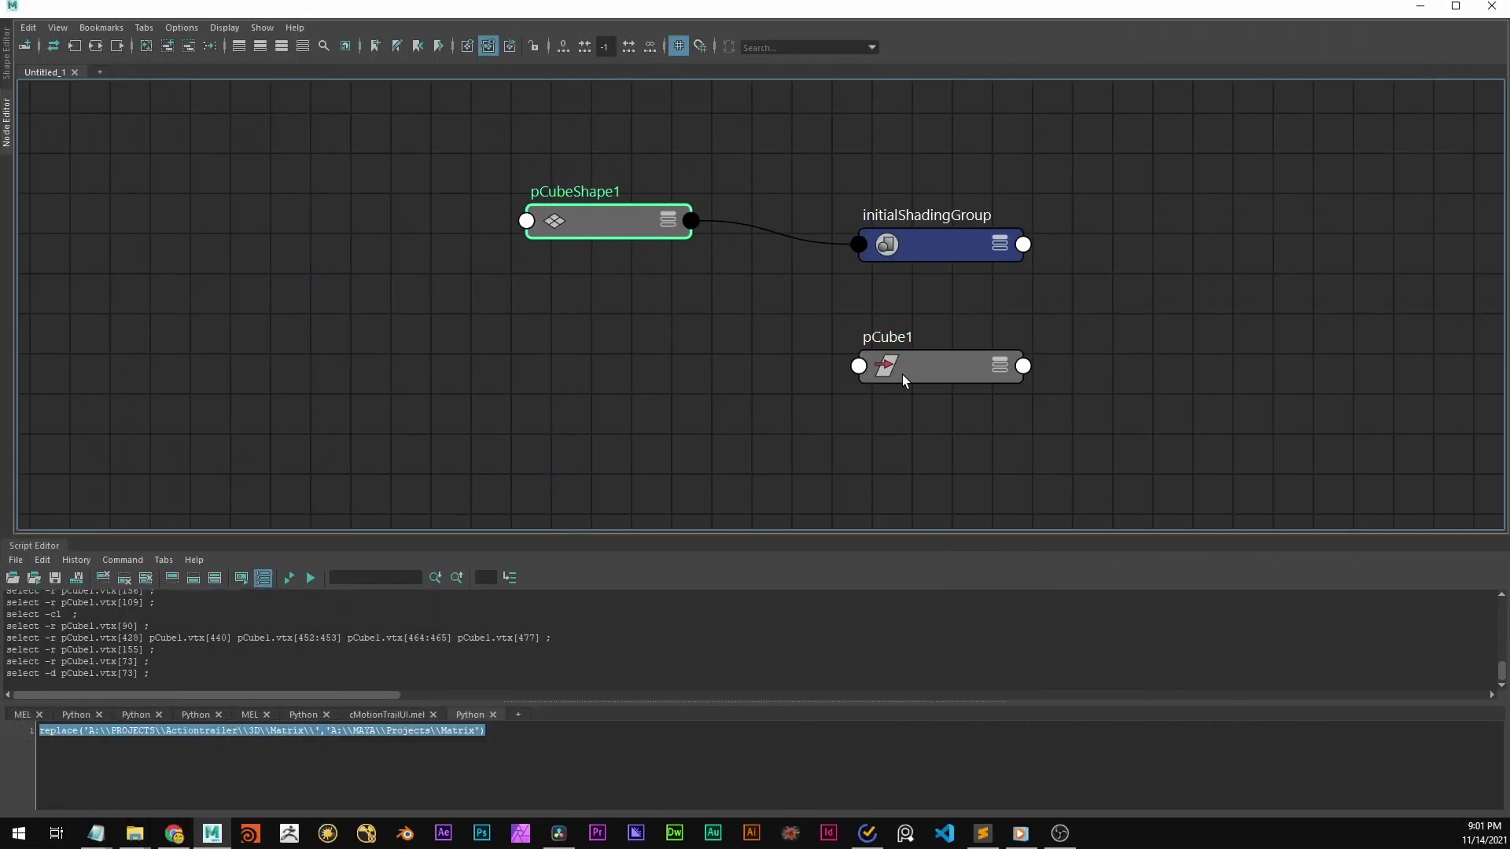
{"action": "left_click_drag", "start_coordinate": [901, 377], "coordinate": [612, 390]}
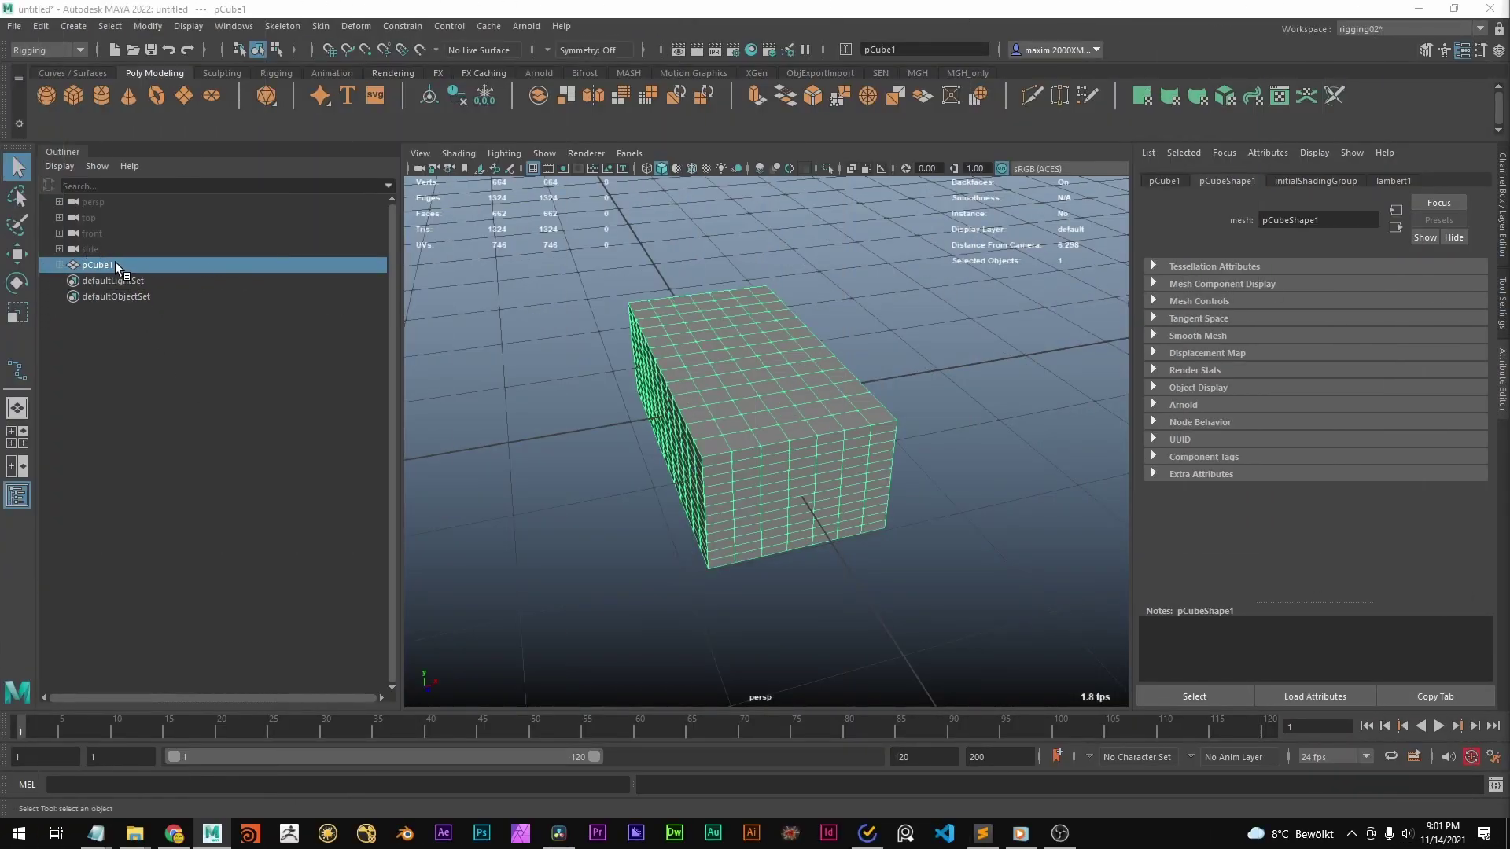
{"action": "left_click", "coordinate": [53, 263]}
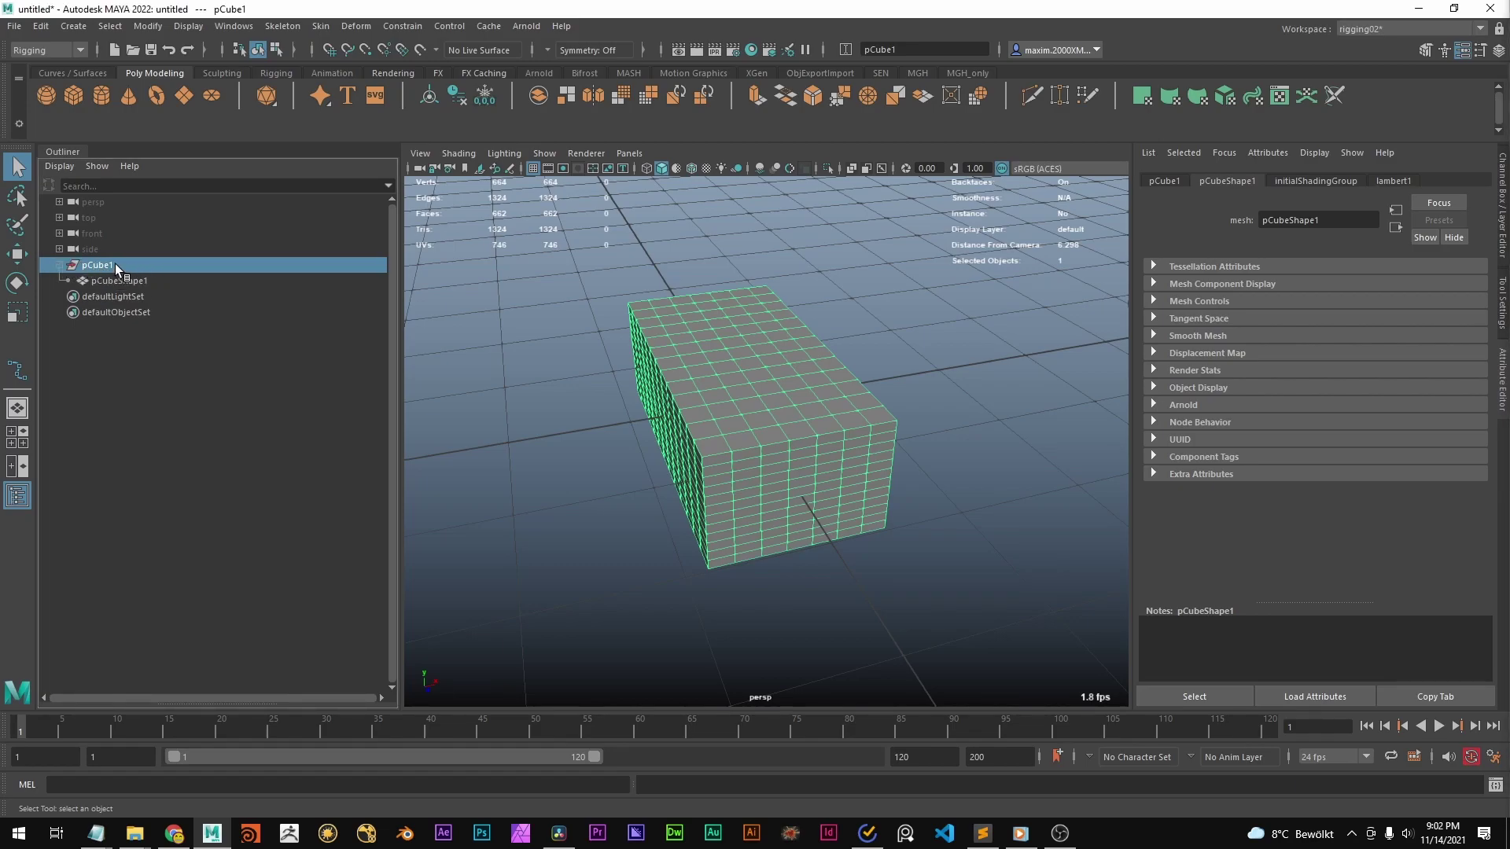
{"action": "left_click", "coordinate": [111, 281]}
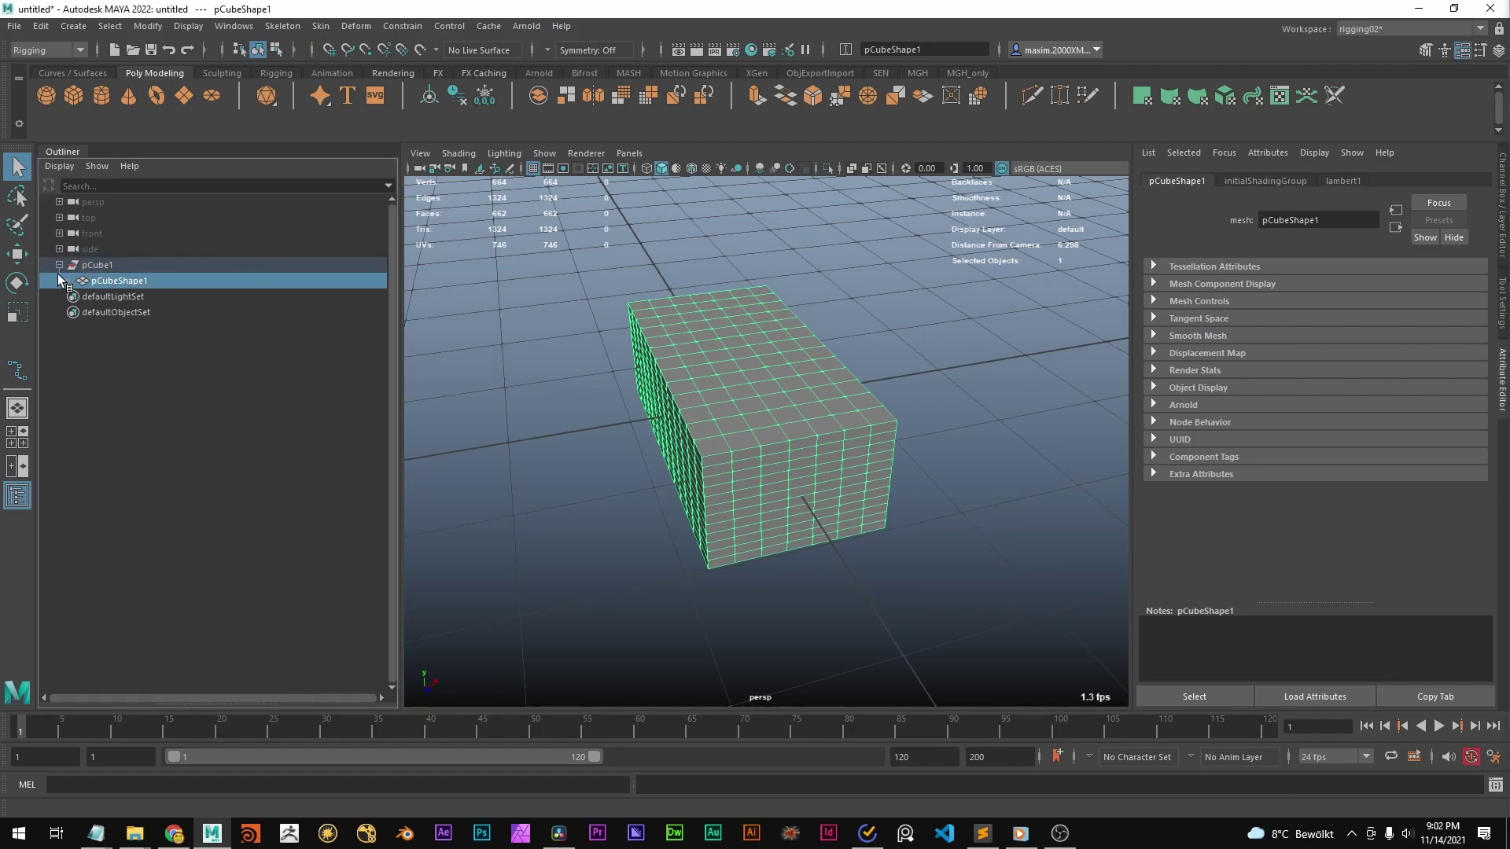
Step: Hide the shape nodes in the Outliner and select pCube1
{"action": "right_click", "coordinate": [134, 263]}
{"action": "left_click", "coordinate": [168, 290]}
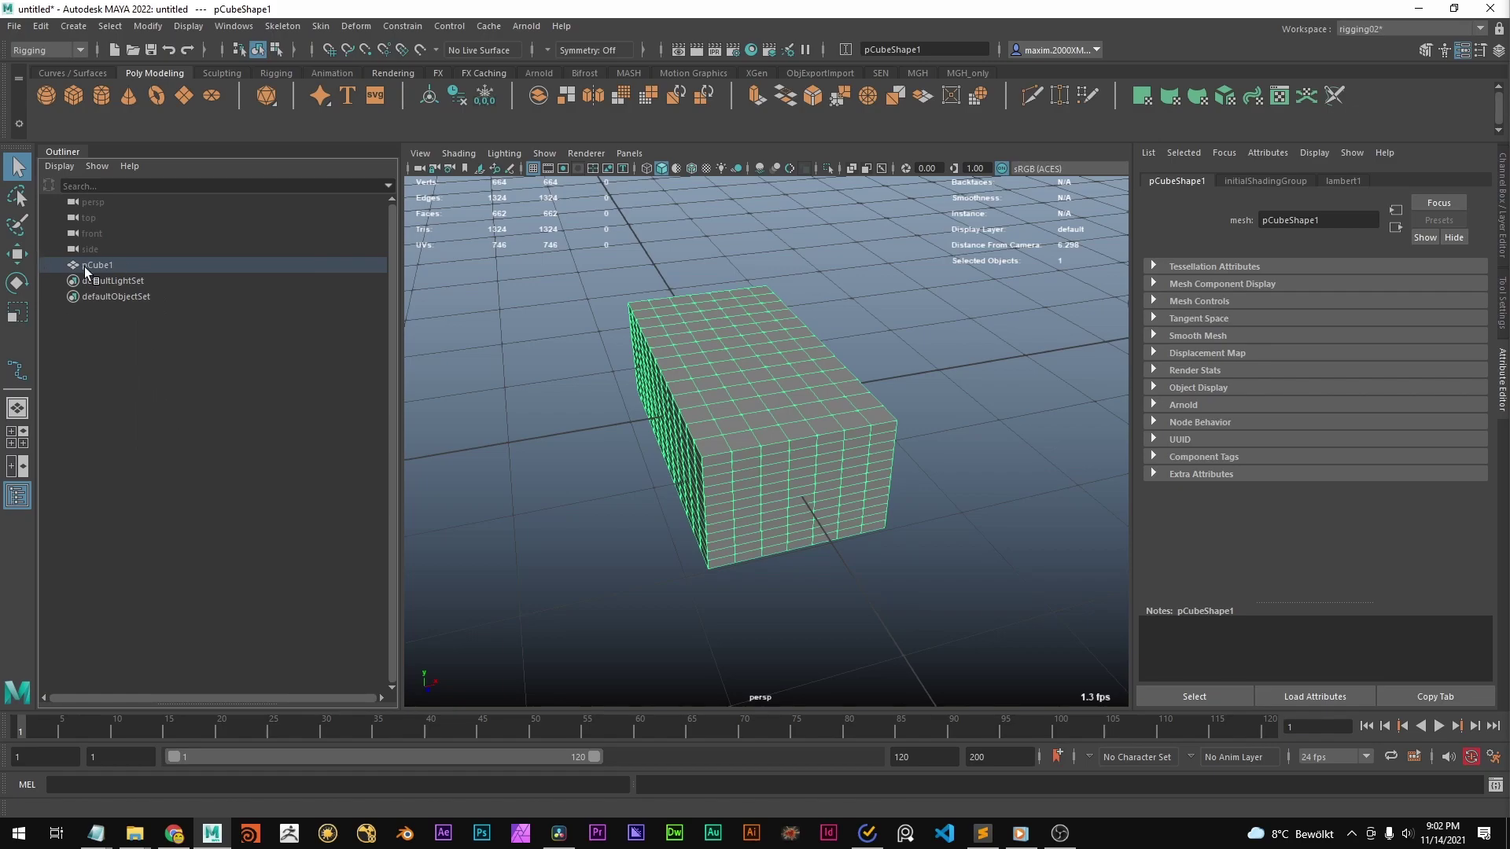
{"action": "right_click", "coordinate": [142, 272]}
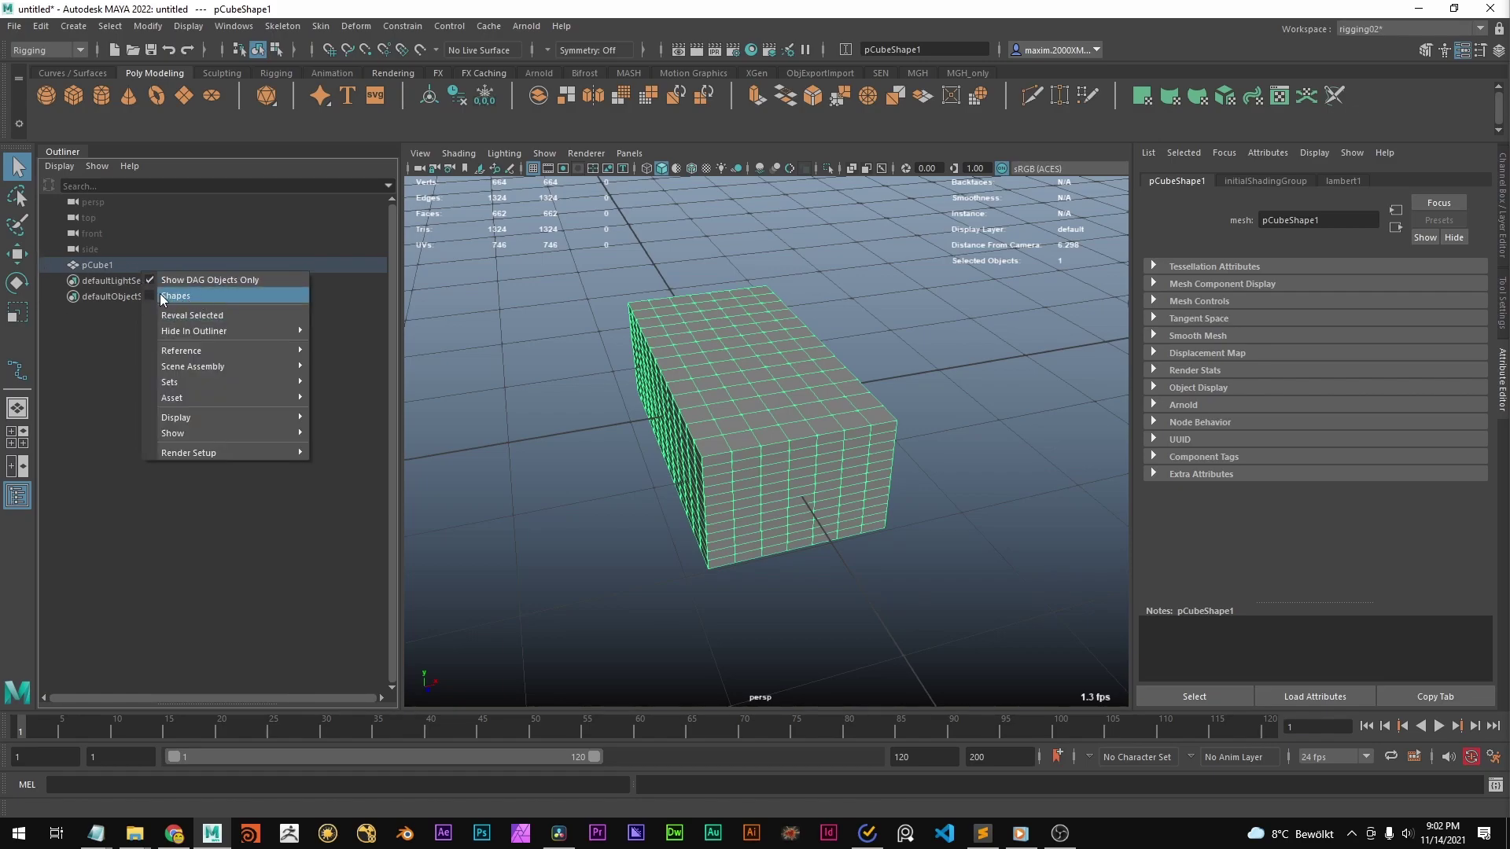
{"action": "left_click", "coordinate": [101, 298]}
{"action": "left_click", "coordinate": [149, 268]}
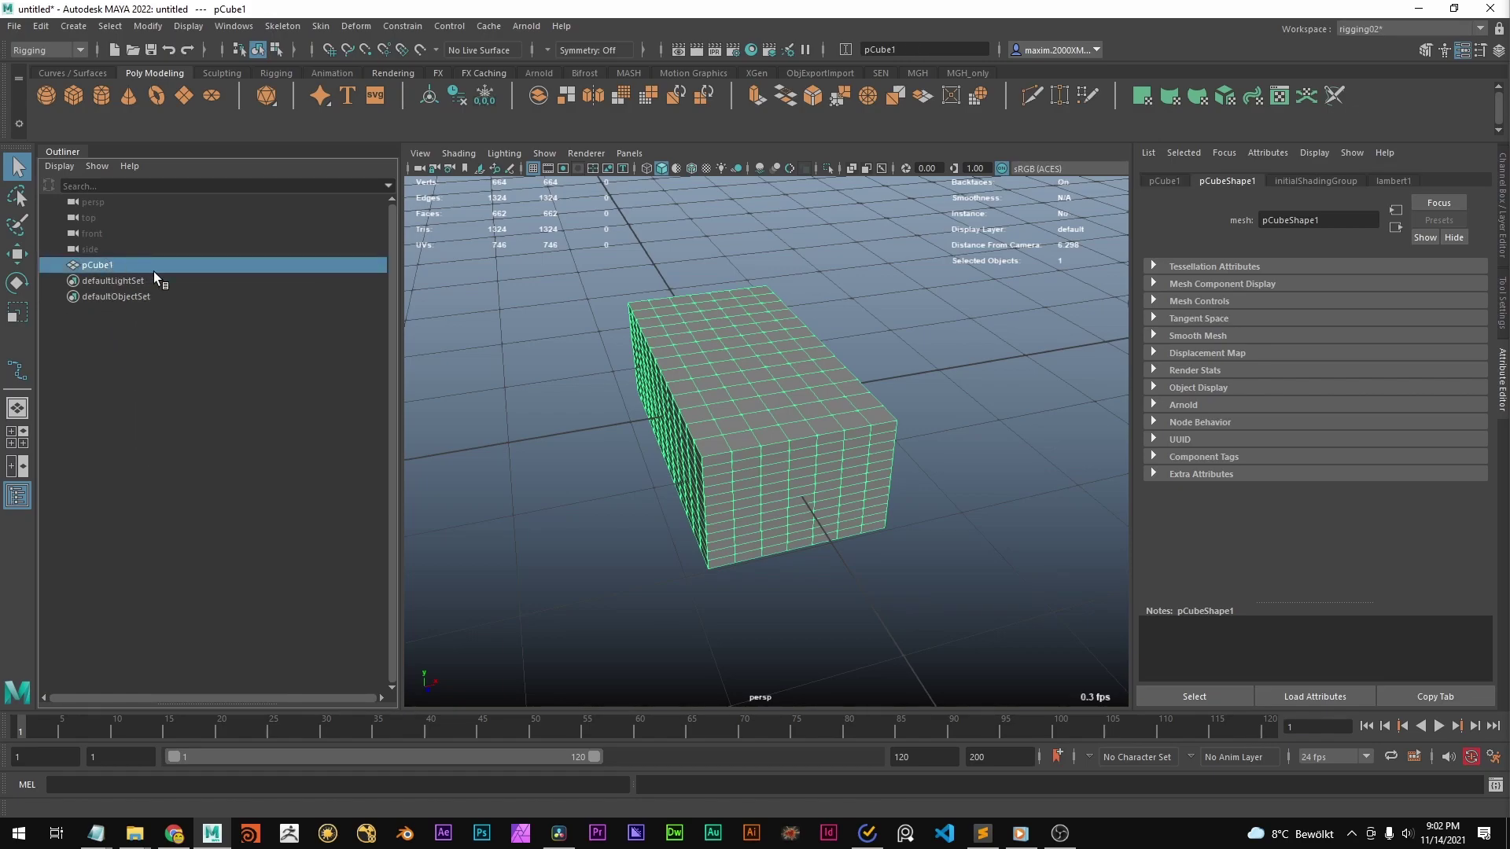
{"action": "middle_click_drag", "start_coordinate": [620, 389], "coordinate": [710, 375], "text": "alt"}
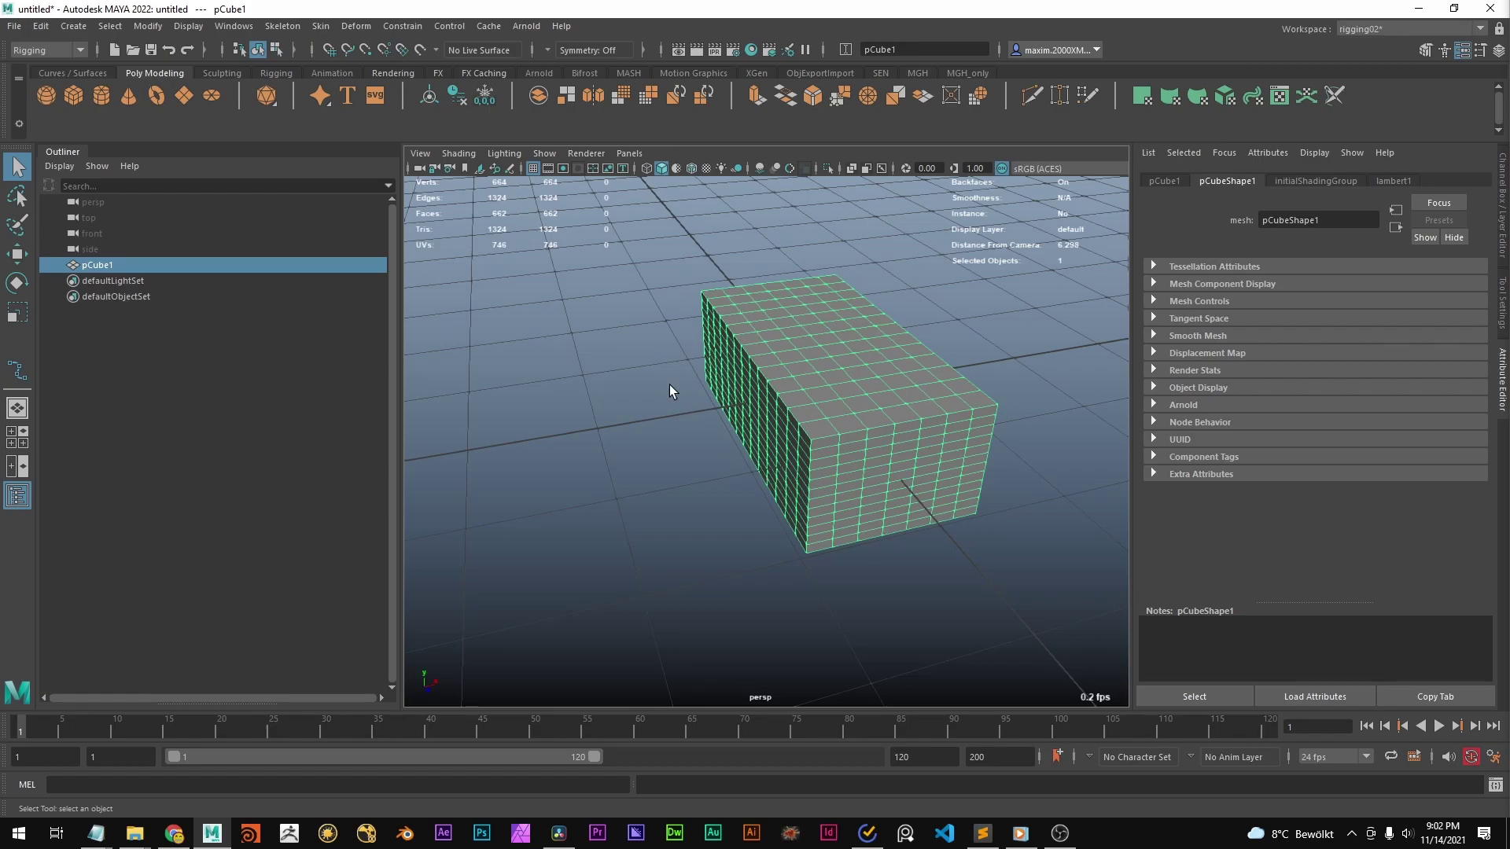
Step: Show the shape nodes in the Outliner, expand pCube1 and select its pCubeShape1 node
{"action": "right_click", "coordinate": [130, 264]}
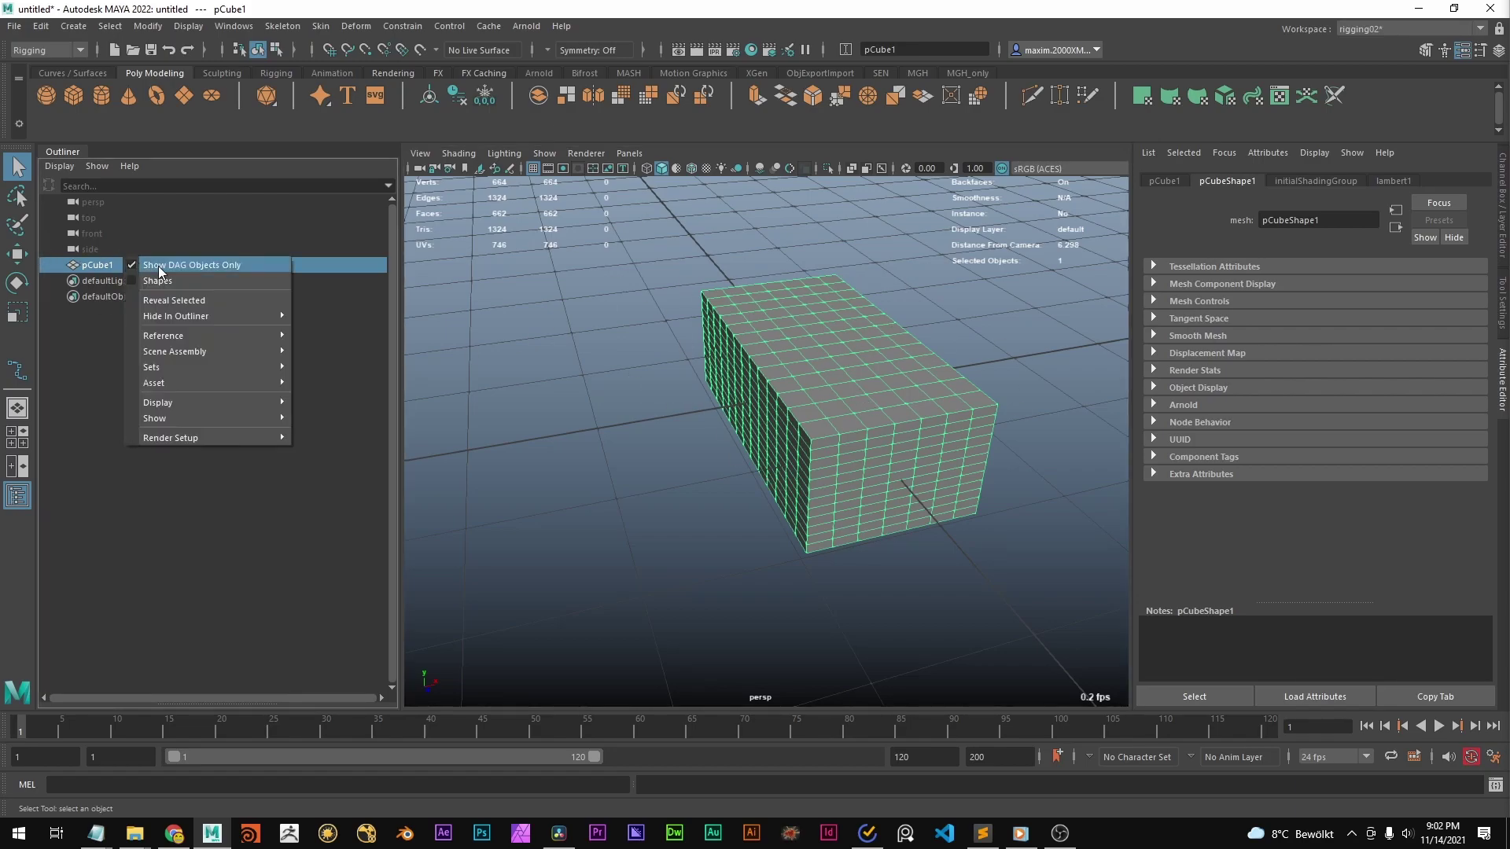
{"action": "left_click", "coordinate": [163, 273]}
{"action": "left_click", "coordinate": [55, 266]}
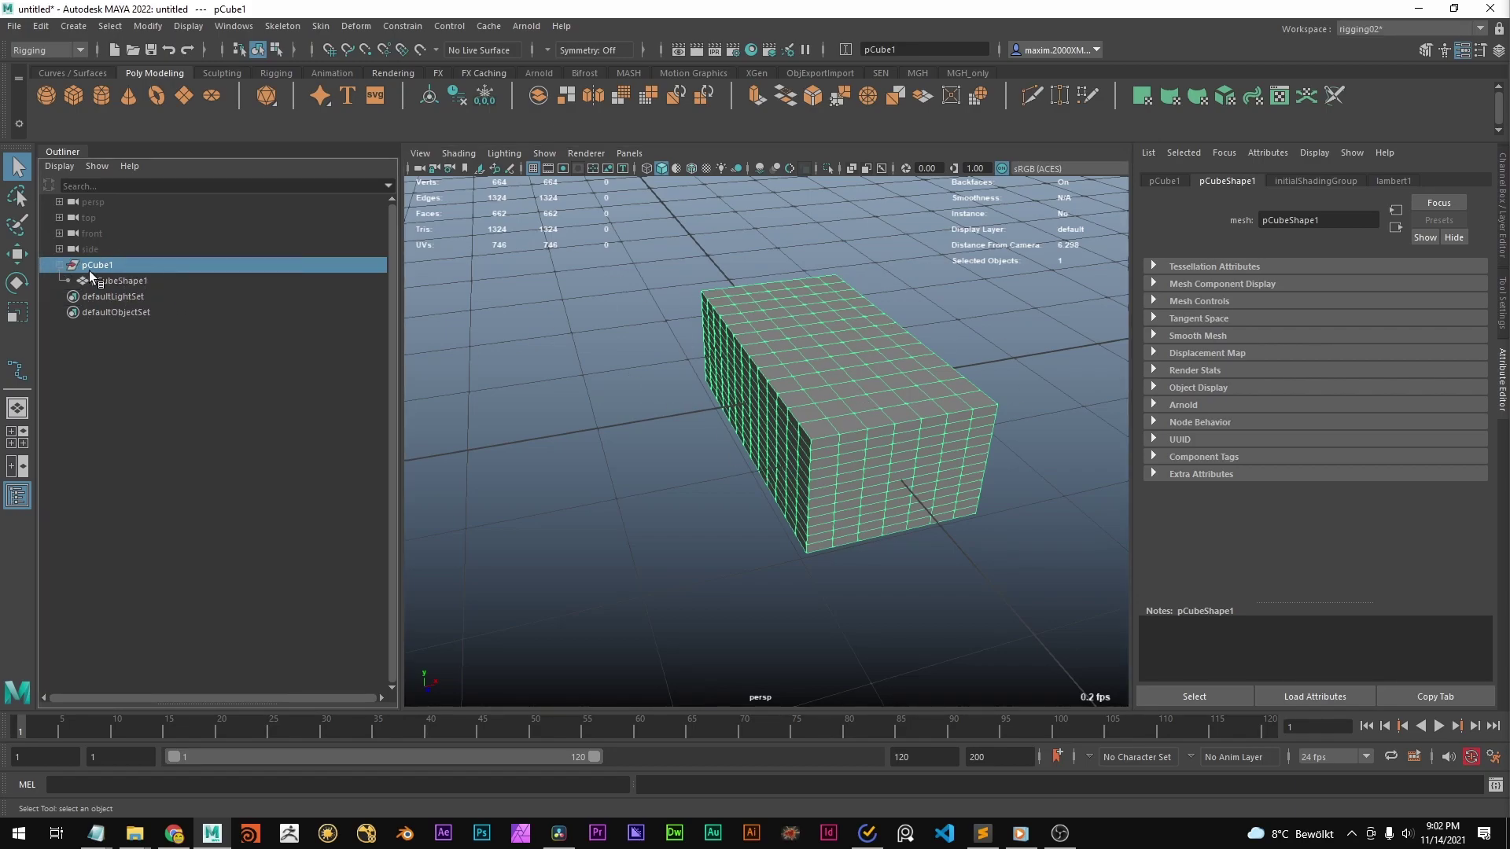
{"action": "left_click", "coordinate": [135, 282]}
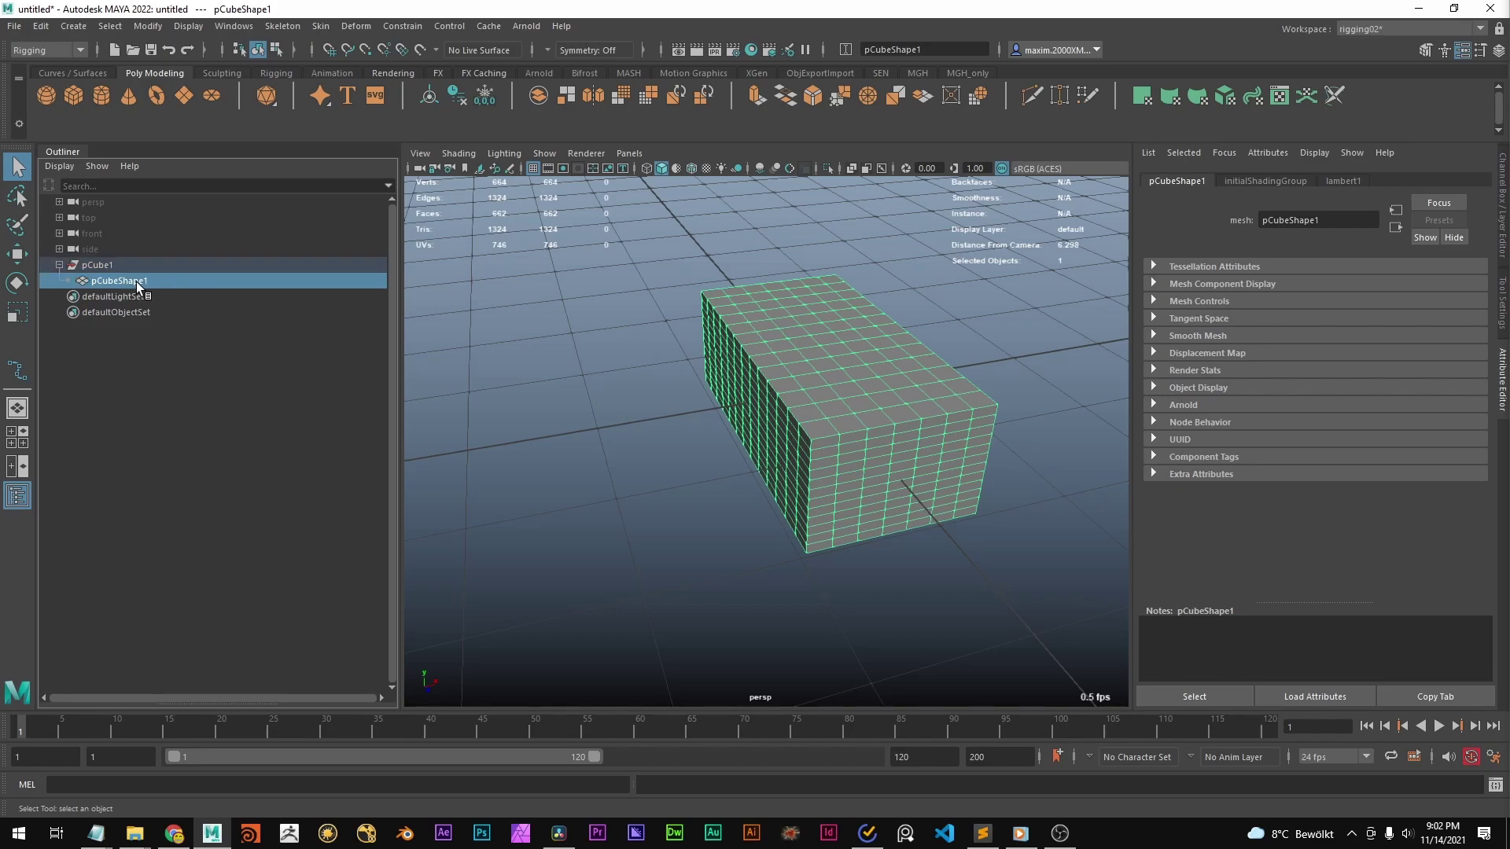
Step: Activate the Universal Manipulator on the pCube1 transform node, and clear the selection
{"action": "left_click", "coordinate": [170, 264]}
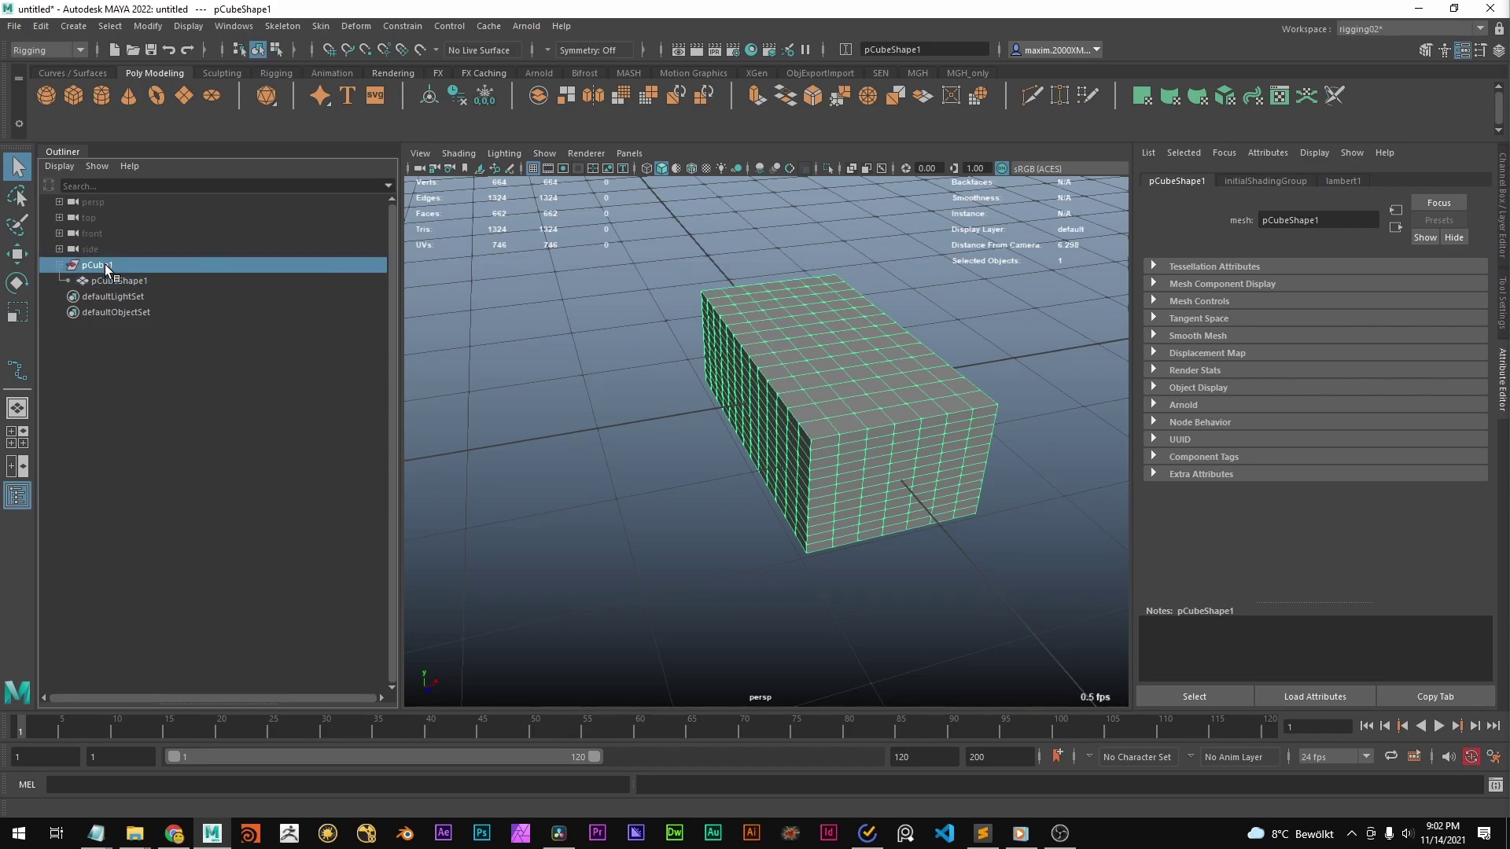
{"action": "key", "text": "ctrl+t"}
{"action": "left_click_drag", "start_coordinate": [772, 413], "coordinate": [579, 385], "text": "alt"}
{"action": "left_click", "coordinate": [579, 386]}
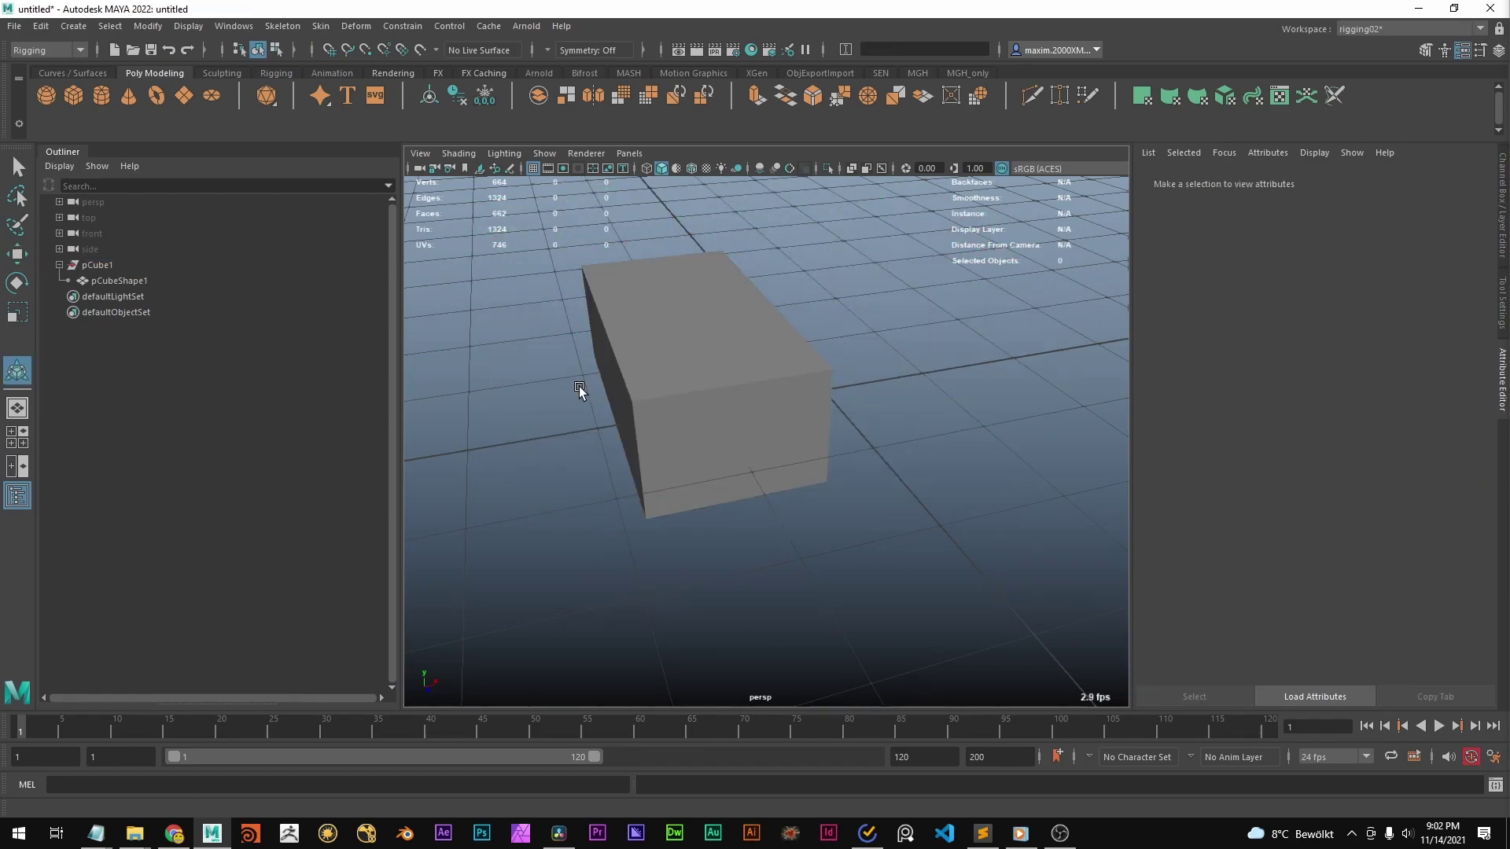
Step: Leave the Universal Manipulator for the Select tool, and select the pCubeShape1 node in the Outliner
{"action": "key", "text": "ctrl+z"}
{"action": "left_click", "coordinate": [118, 282]}
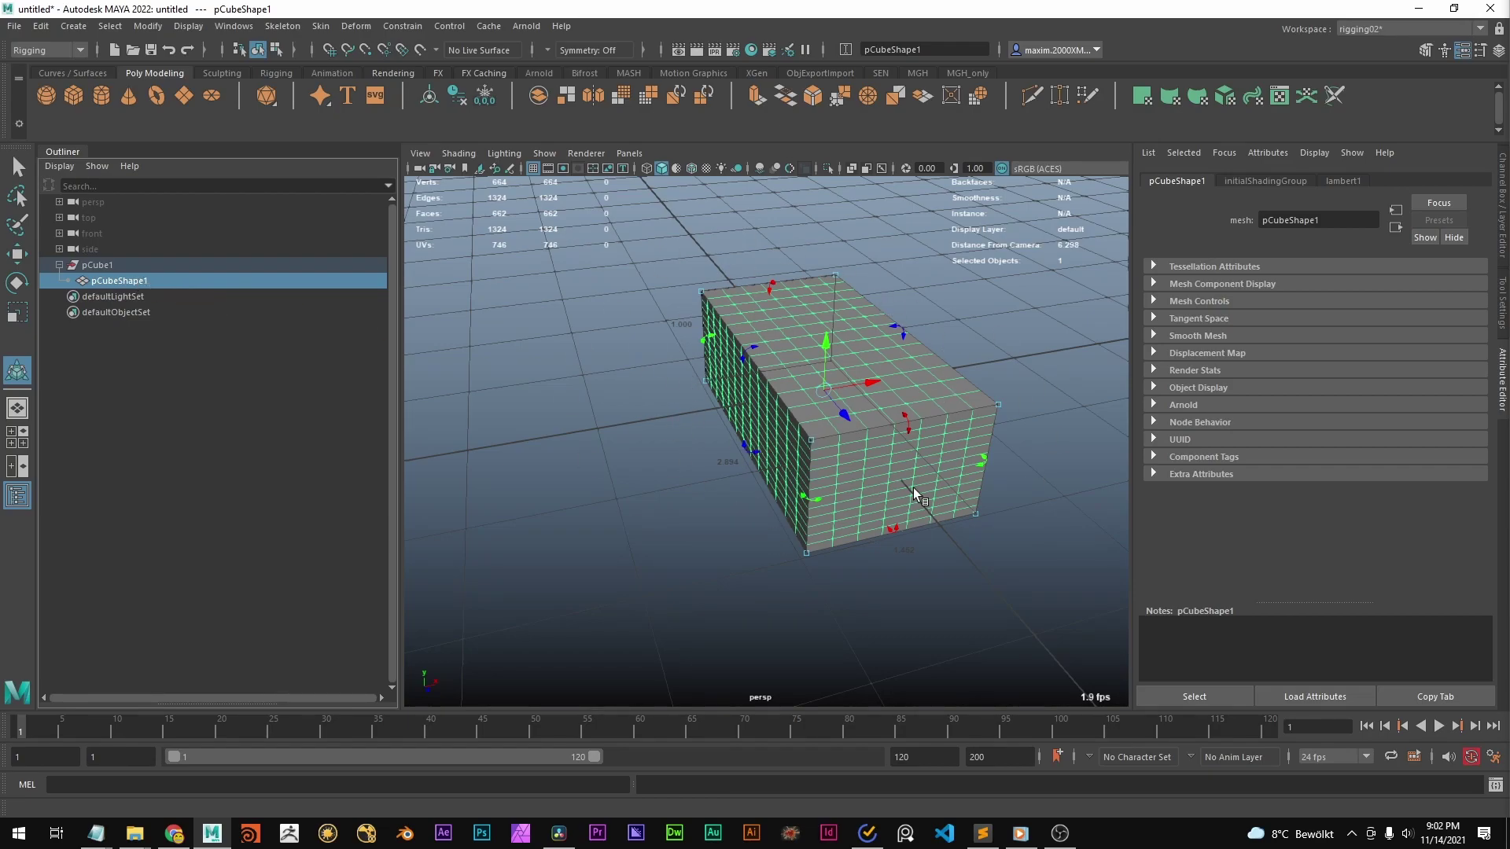
{"action": "left_click", "coordinate": [573, 492]}
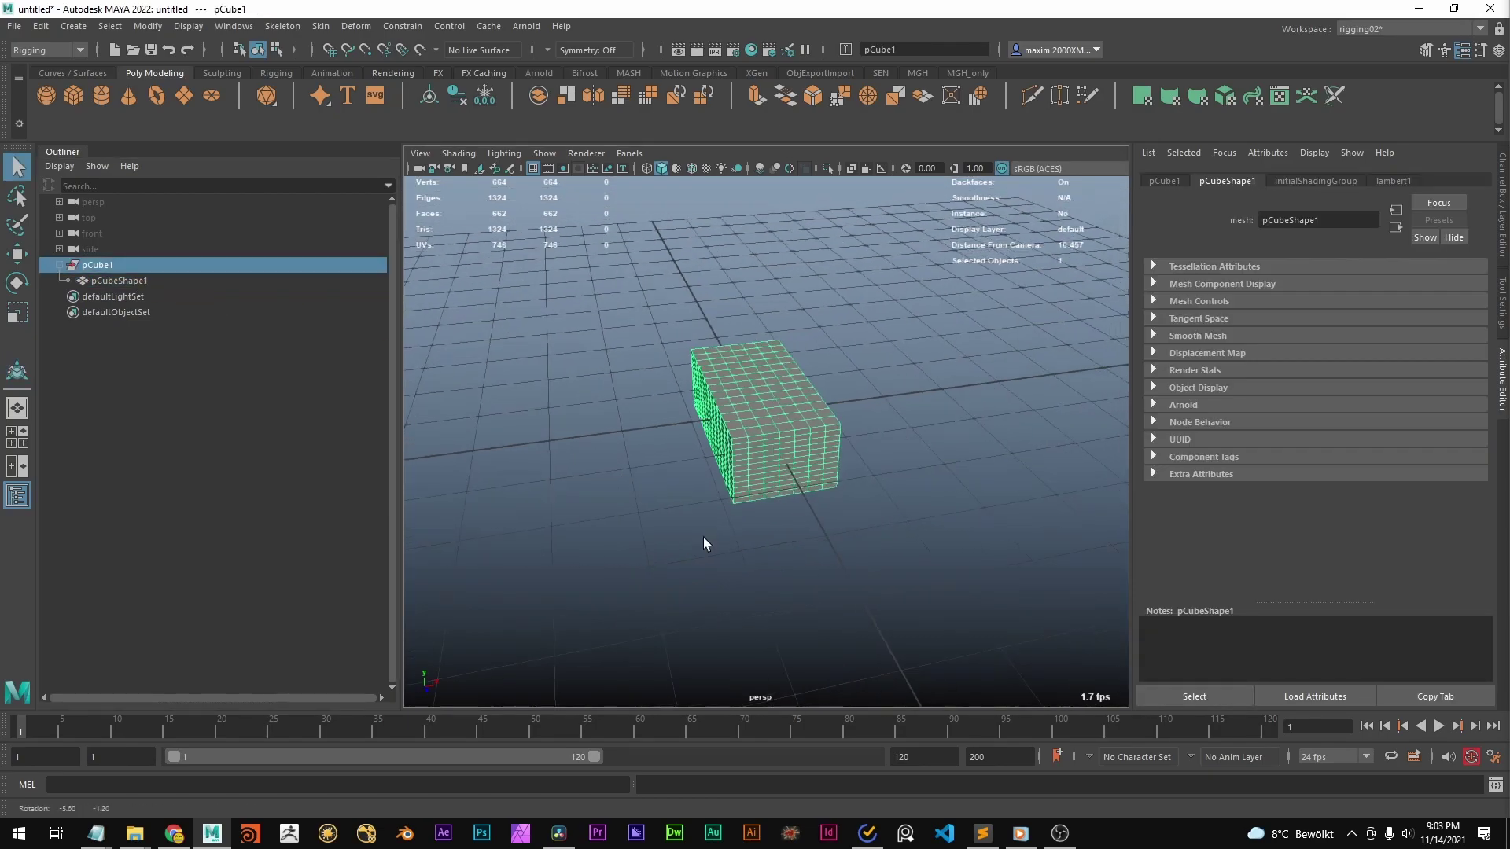
{"action": "left_click_drag", "start_coordinate": [703, 537], "coordinate": [674, 535], "text": "alt"}
{"action": "right_click_drag", "start_coordinate": [674, 534], "coordinate": [681, 520], "text": "alt"}
{"action": "left_click", "coordinate": [681, 521]}
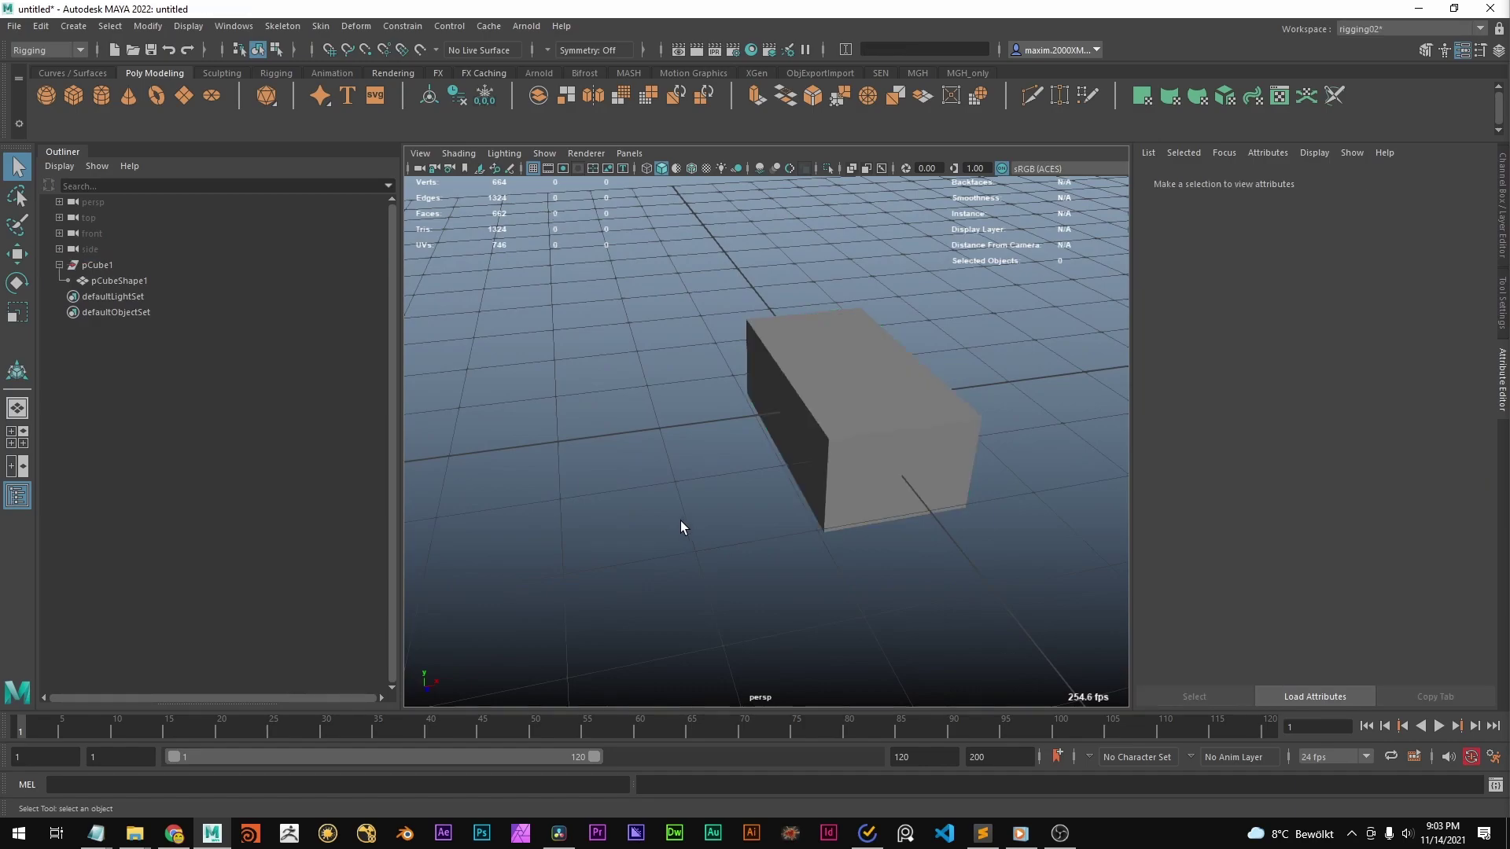
{"action": "left_click", "coordinate": [130, 280]}
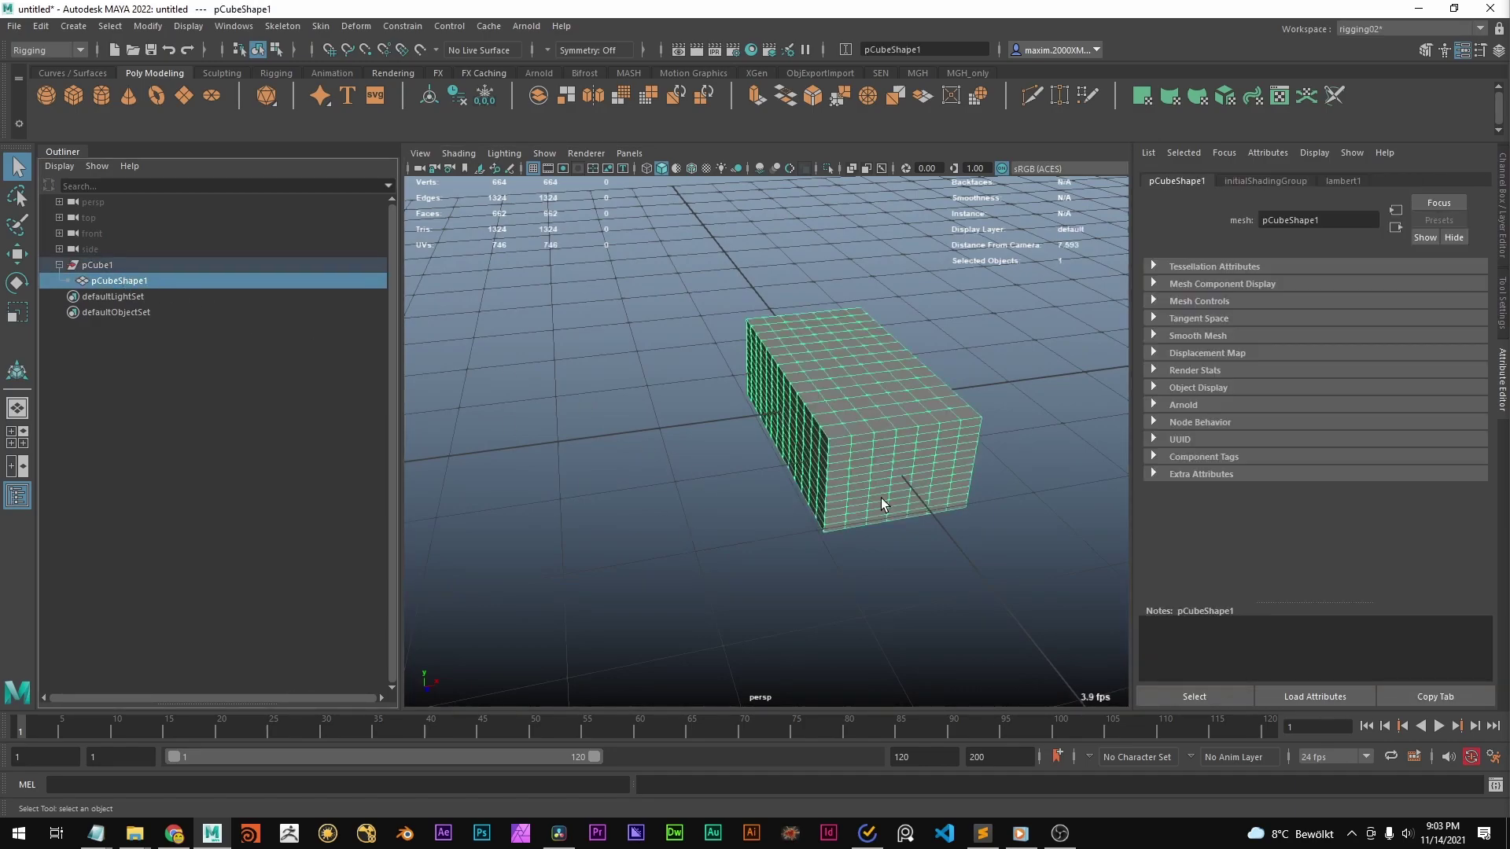
Step: Create a polygon cylinder to view its polyCylinder1 history attributes, and delete it
{"action": "left_click", "coordinate": [98, 94]}
{"action": "left_click", "coordinate": [1326, 180]}
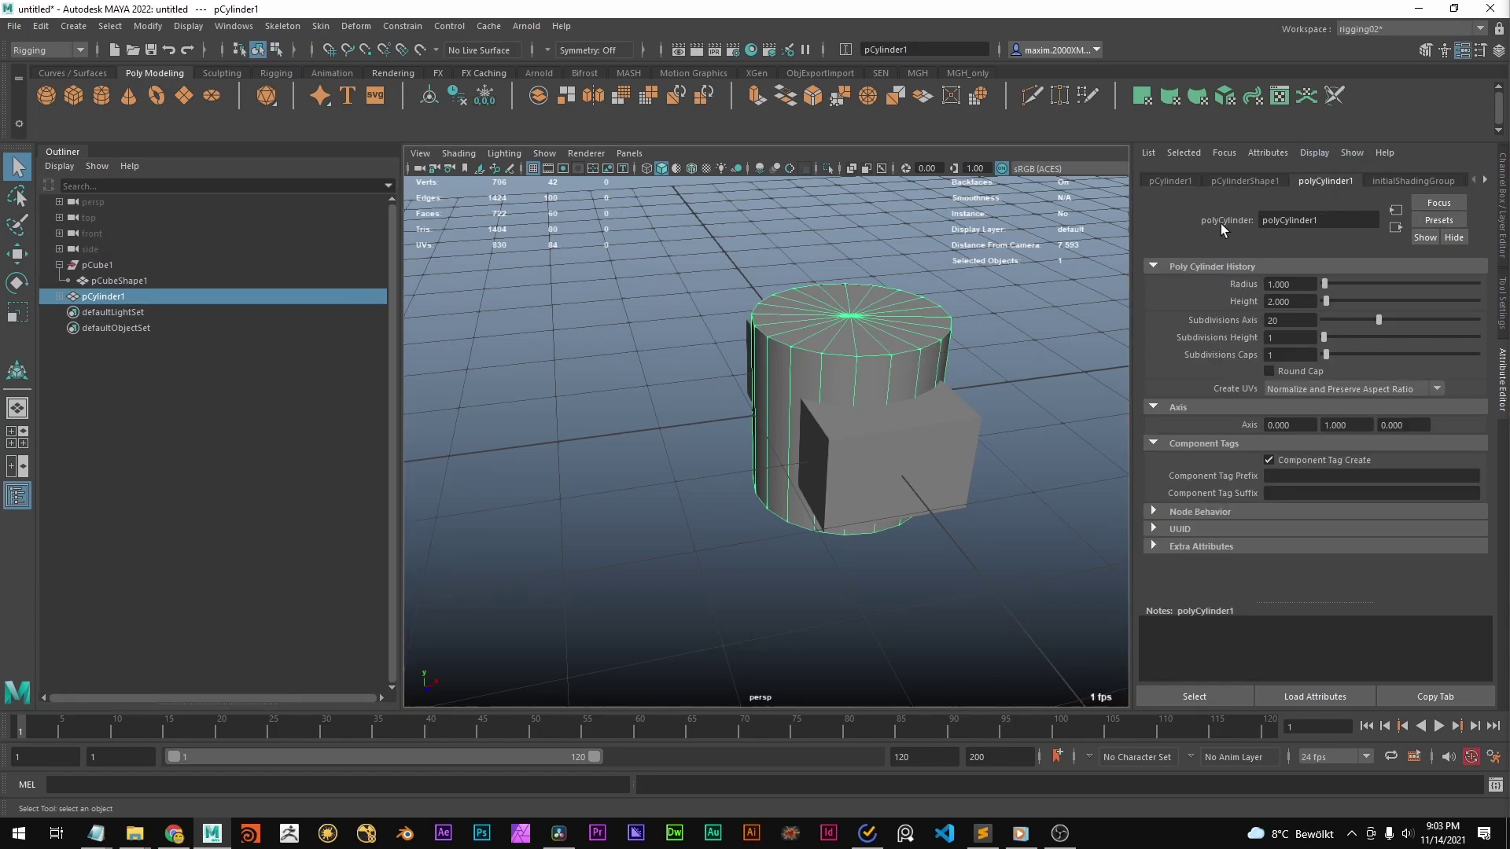
{"action": "key", "text": "Delete"}
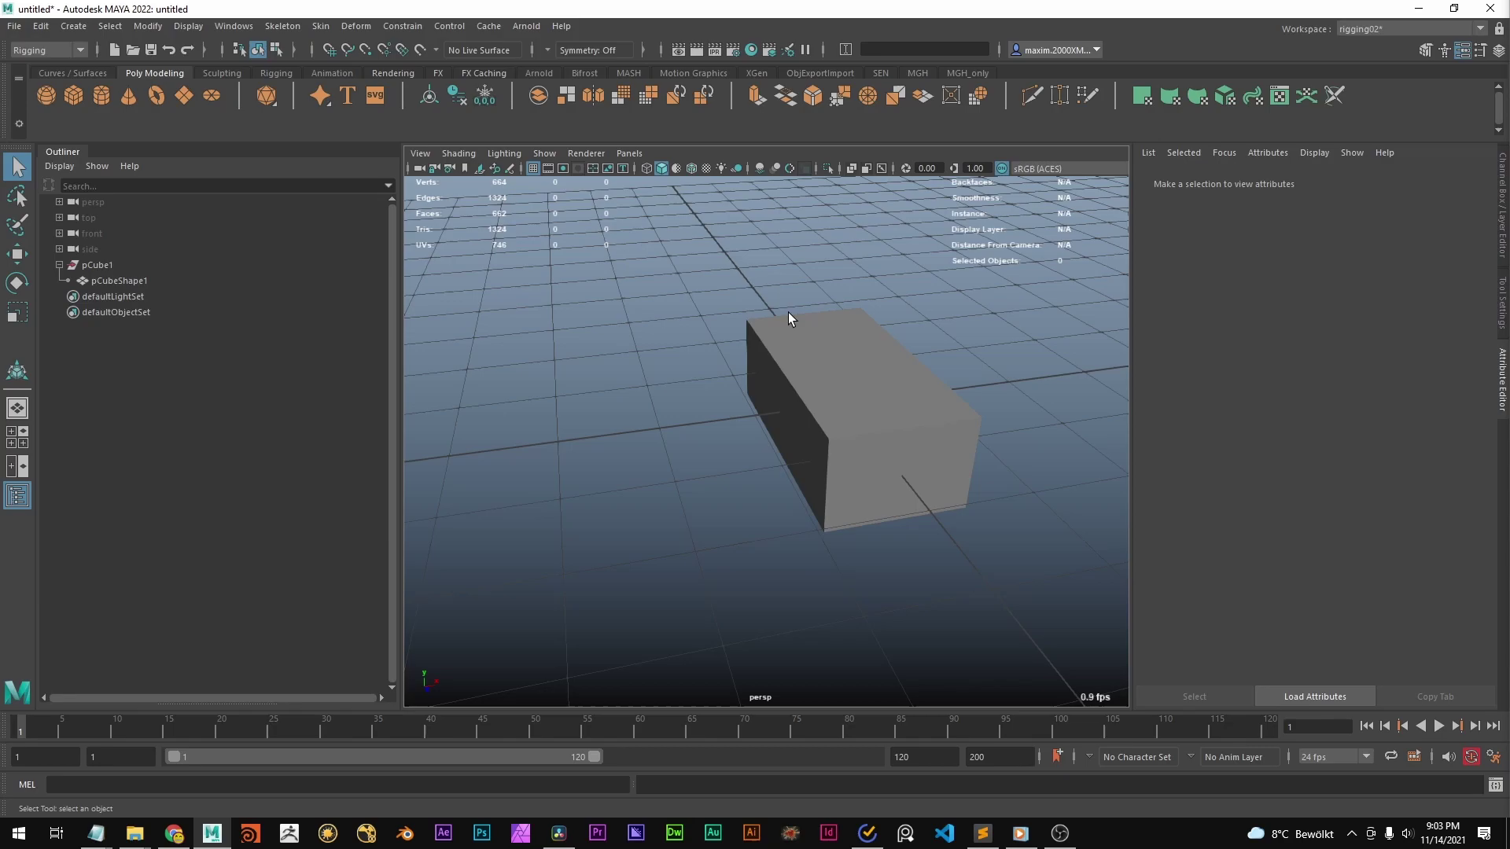
Step: Select the cube and view its pCube1 transform attributes and the Tessellation Attributes of pCubeShape1
{"action": "left_click", "coordinate": [780, 342]}
{"action": "left_click", "coordinate": [1165, 180]}
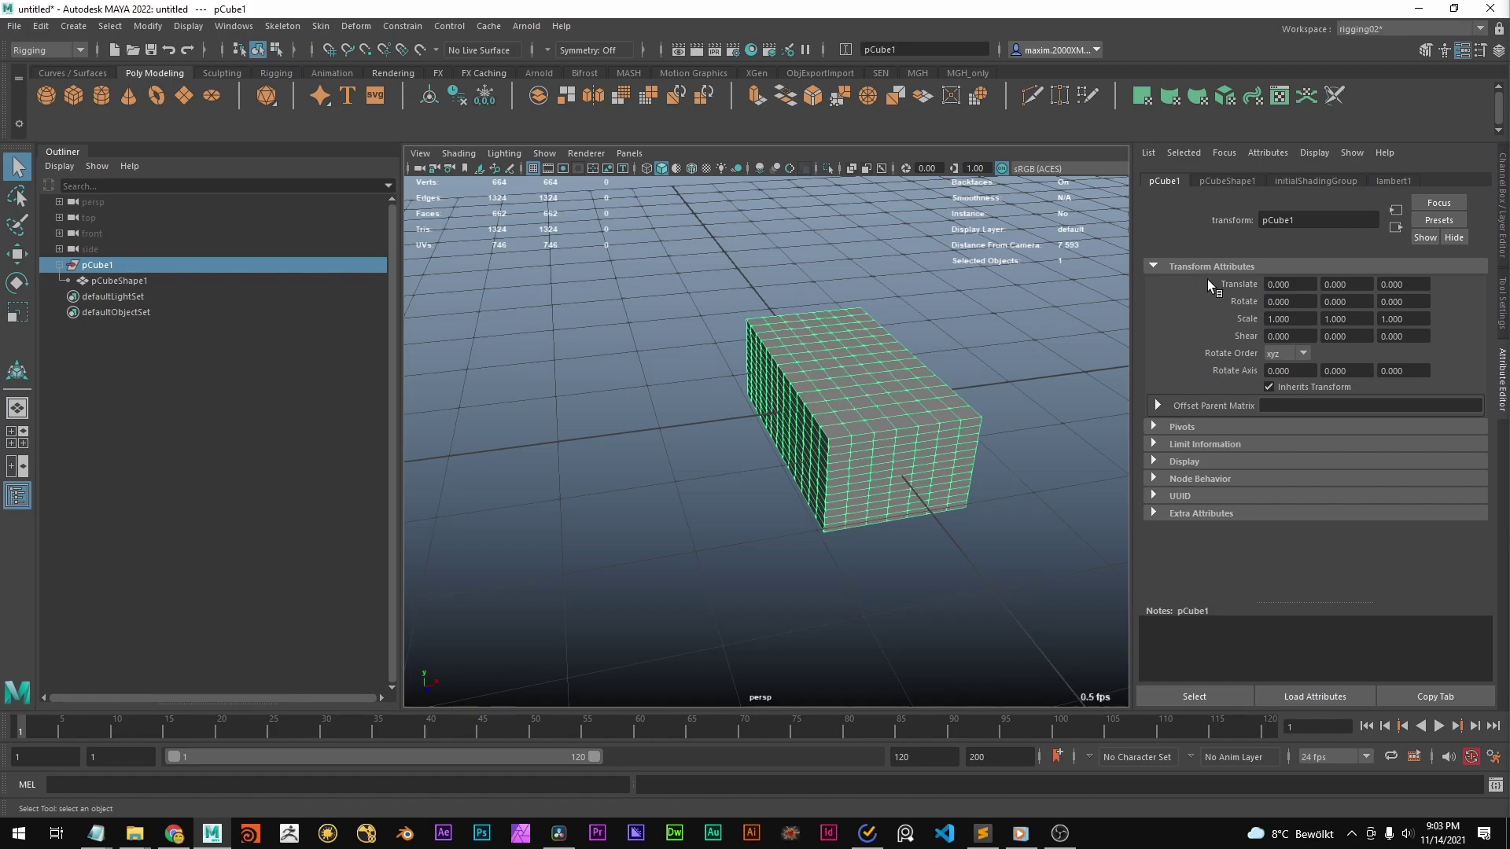
{"action": "left_click", "coordinate": [1222, 181]}
{"action": "left_click", "coordinate": [1150, 266]}
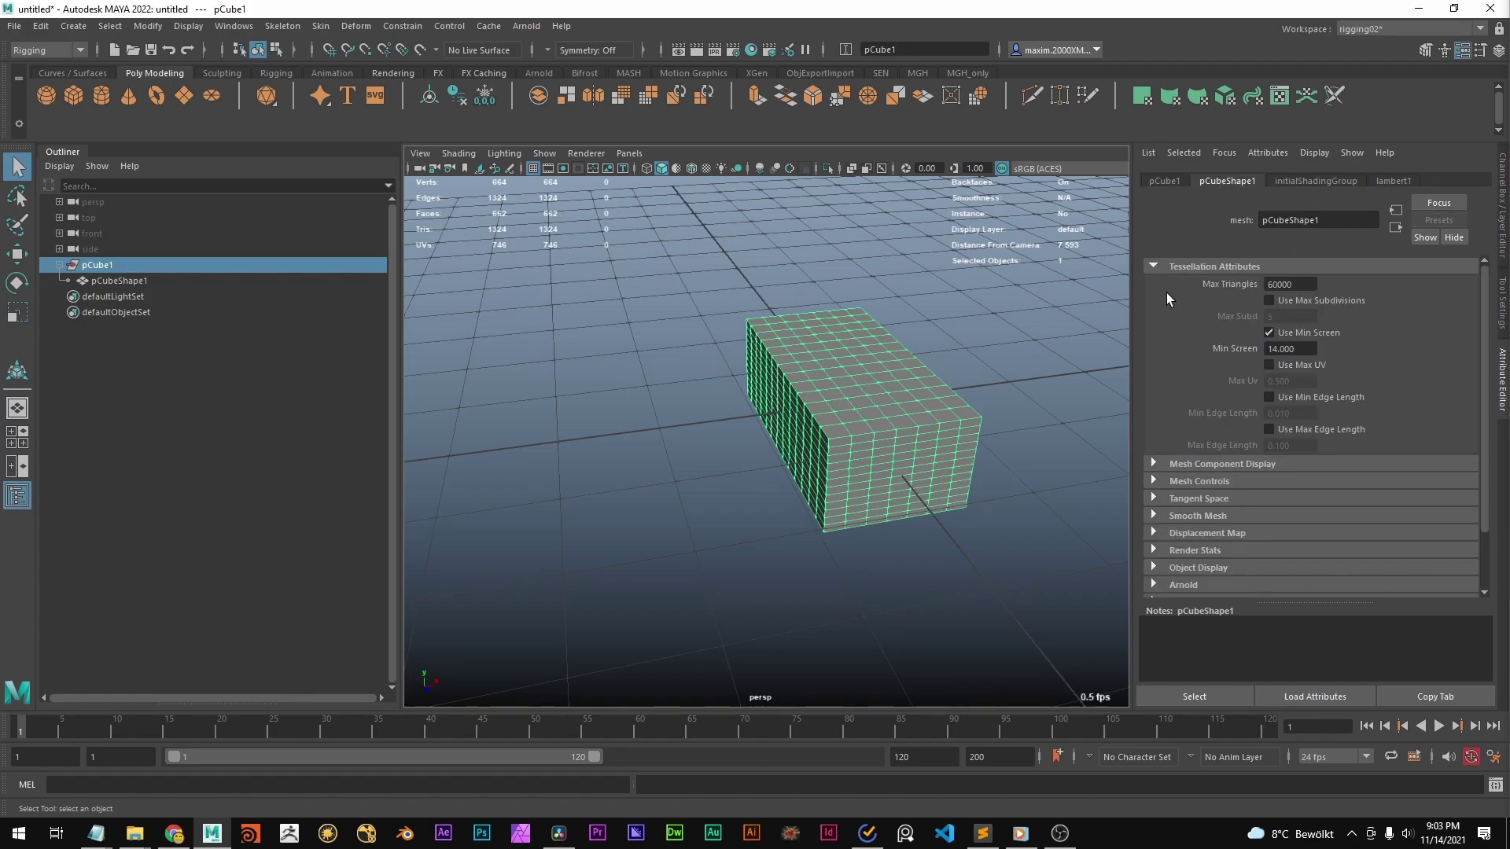
{"action": "left_click", "coordinate": [1160, 266]}
Step: Examine the Arnold and Smooth Mesh attribute sections of pCubeShape1, including Arnold's Export and Subdivision settings, and collapse them
{"action": "left_click", "coordinate": [1163, 405]}
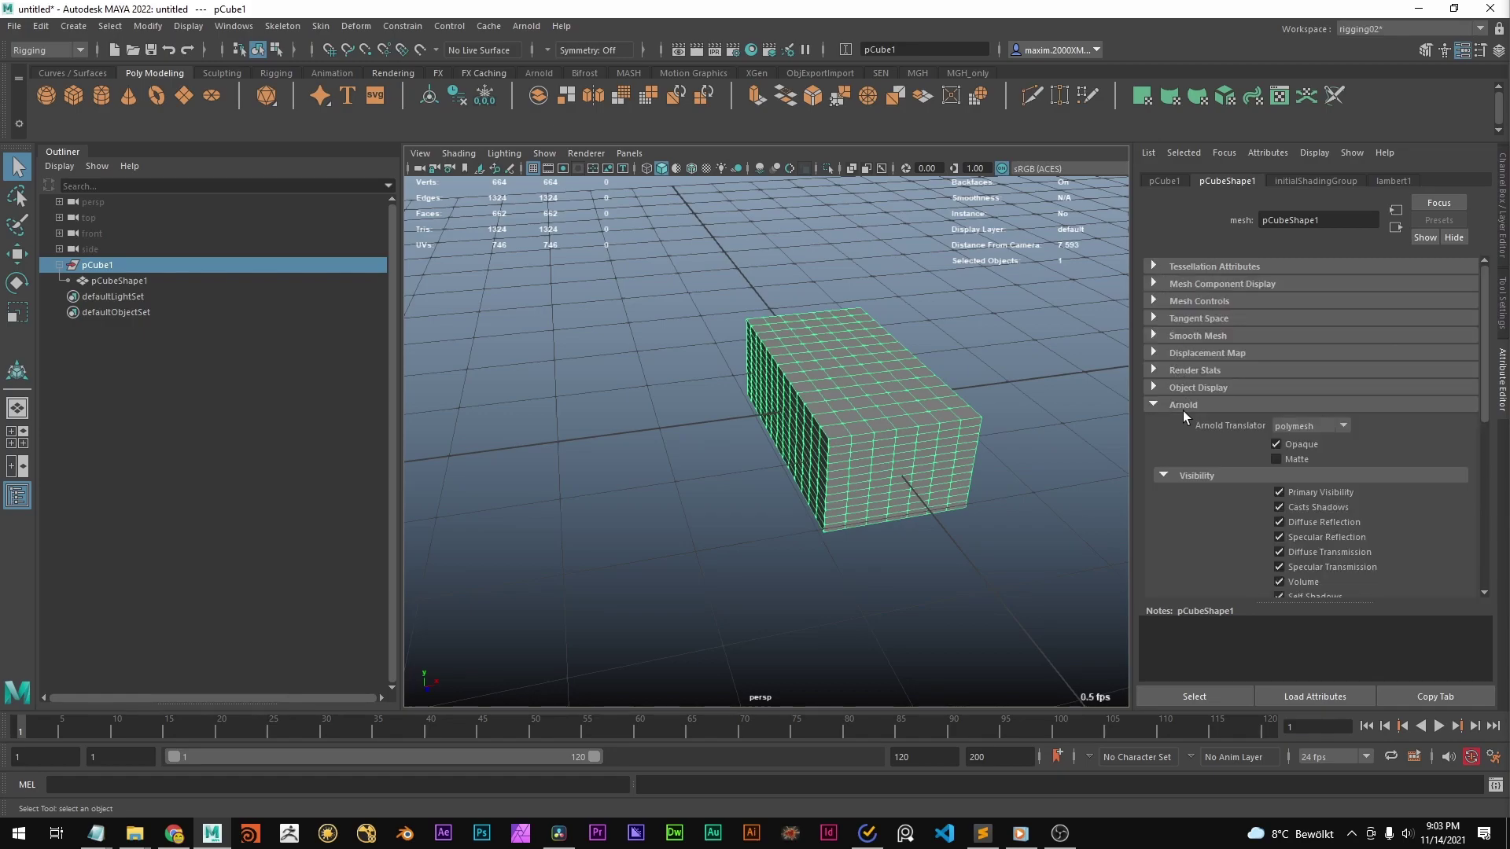
{"action": "left_click", "coordinate": [1174, 405]}
{"action": "left_click", "coordinate": [1176, 405]}
{"action": "scroll", "coordinate": [1249, 504], "scroll_direction": "down", "scroll_amount": 5}
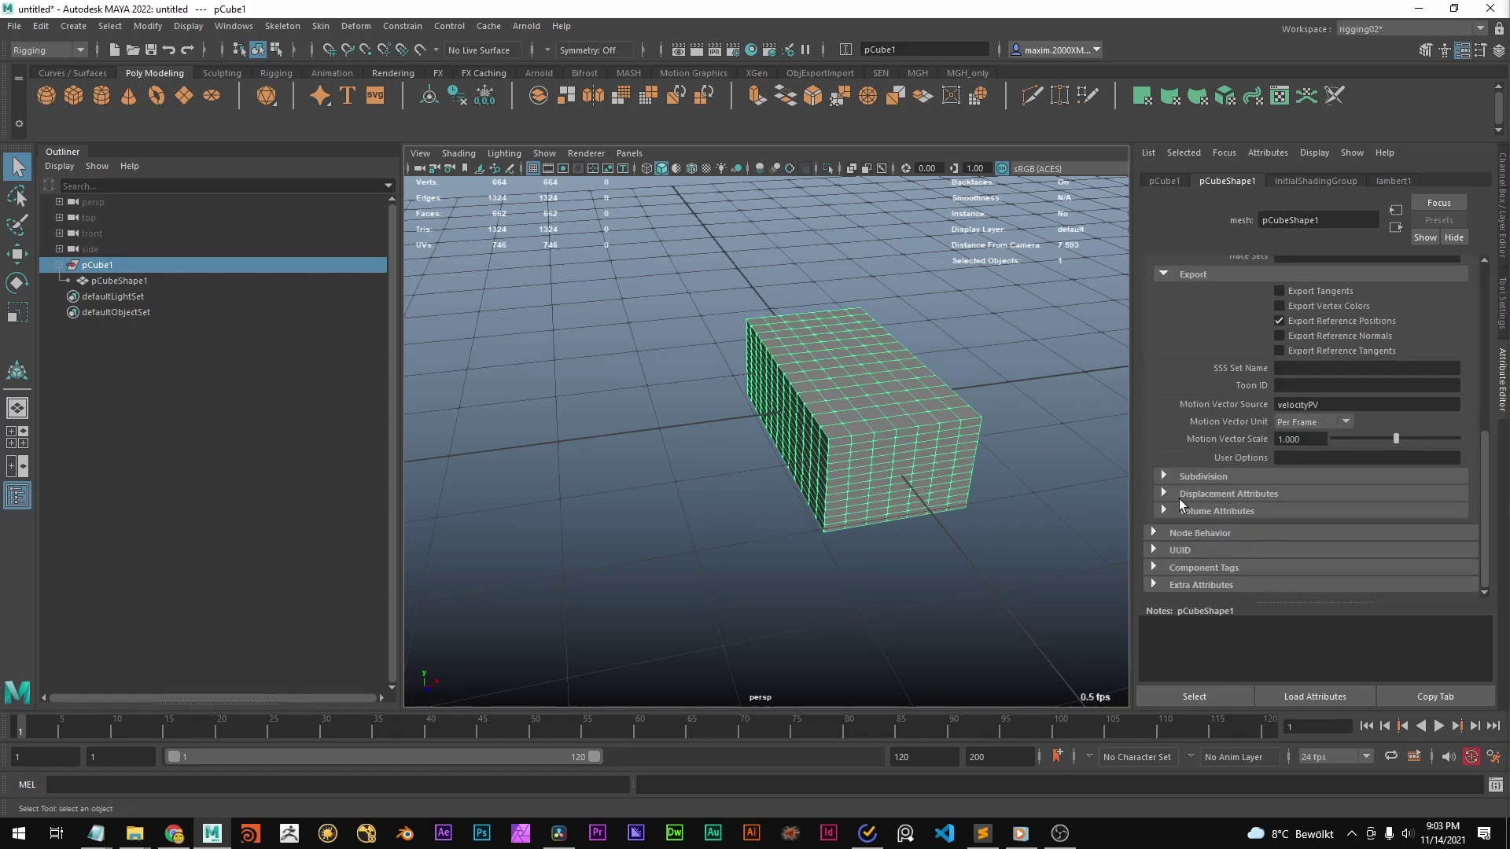
{"action": "left_click", "coordinate": [1211, 477]}
{"action": "left_click", "coordinate": [1224, 477]}
{"action": "scroll", "coordinate": [1199, 449], "scroll_direction": "up", "scroll_amount": 5}
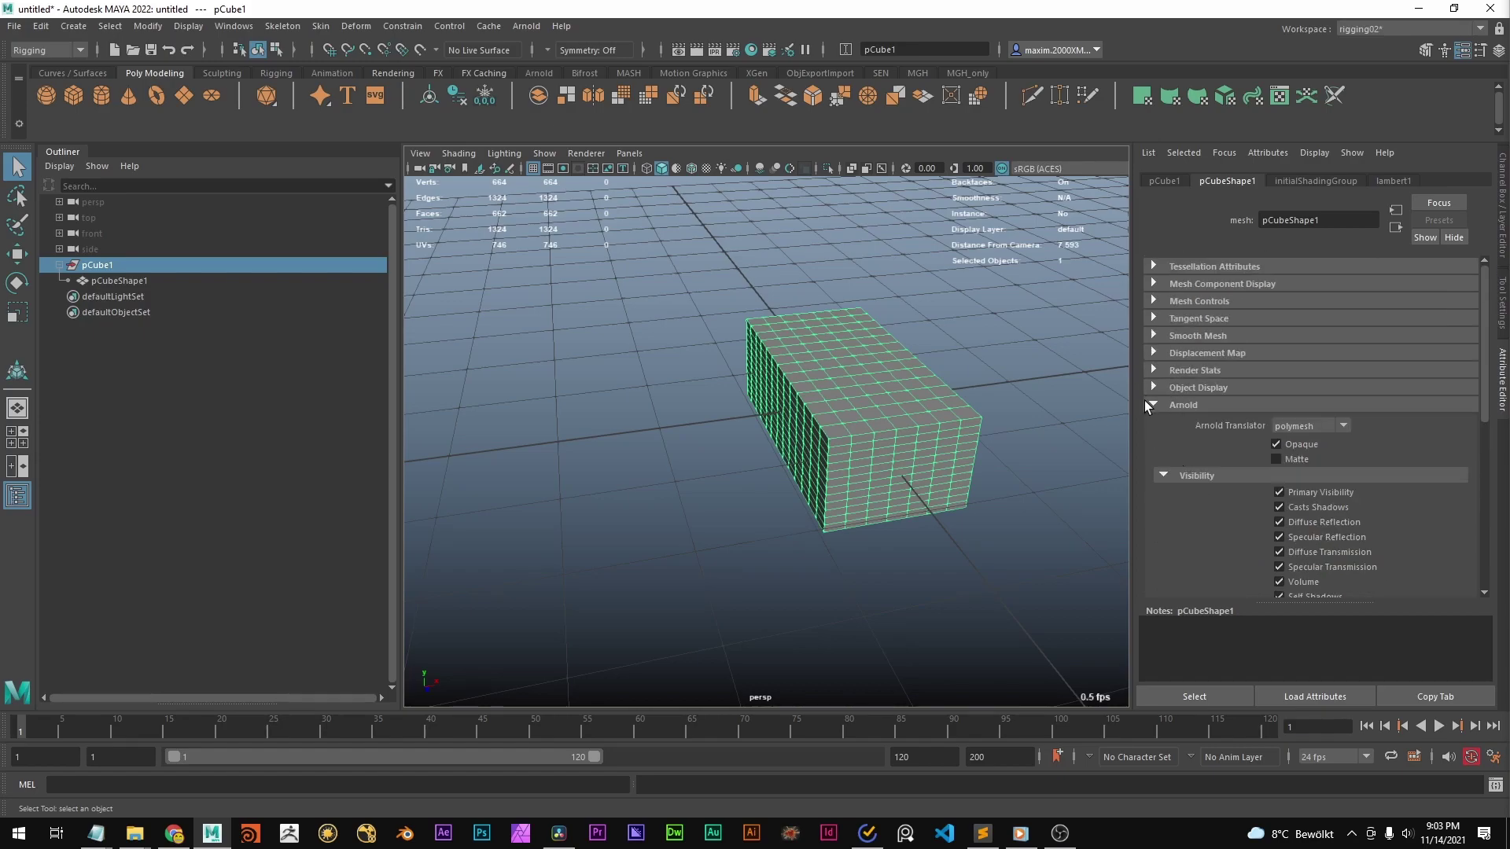
{"action": "left_click", "coordinate": [1149, 405]}
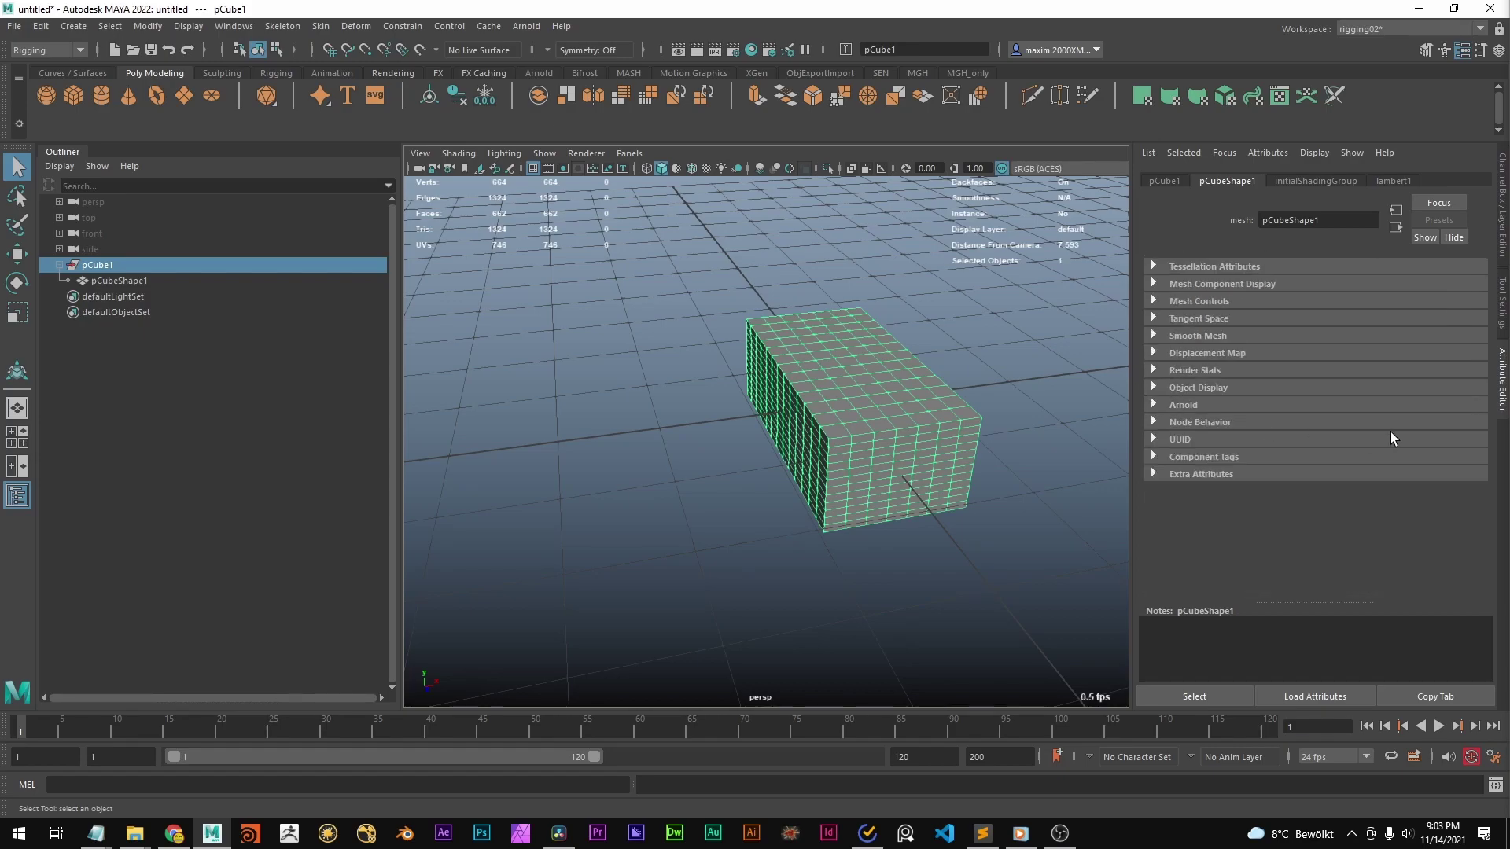
{"action": "left_click", "coordinate": [1158, 337]}
{"action": "left_click", "coordinate": [1178, 336]}
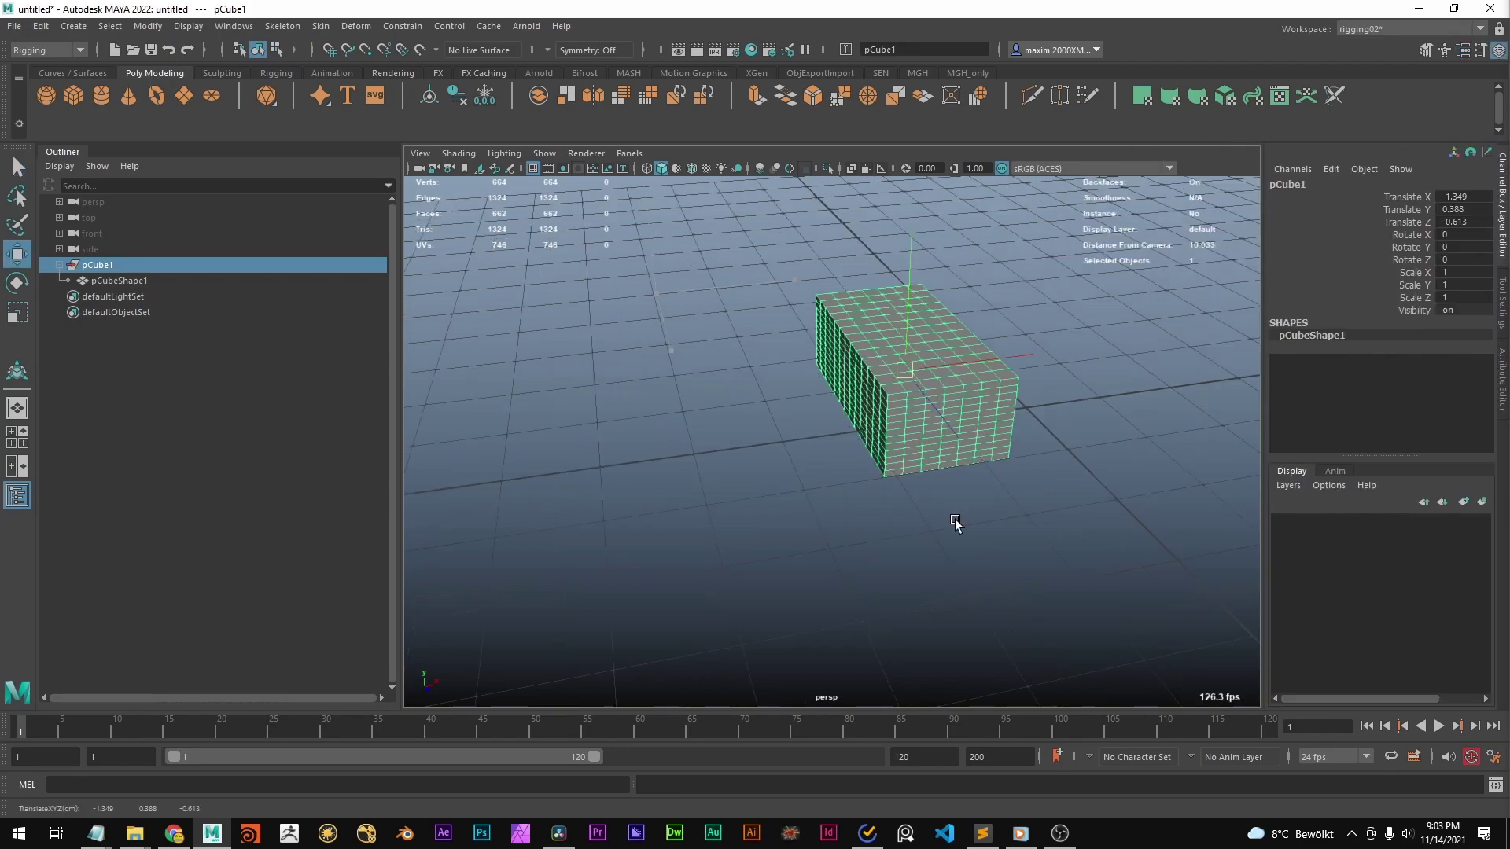
Step: Move pCube1 freely to about Translate -2.8, 0.78, -1.26, and highlight its translate channels
{"action": "middle_click_drag", "start_coordinate": [957, 525], "coordinate": [803, 492]}
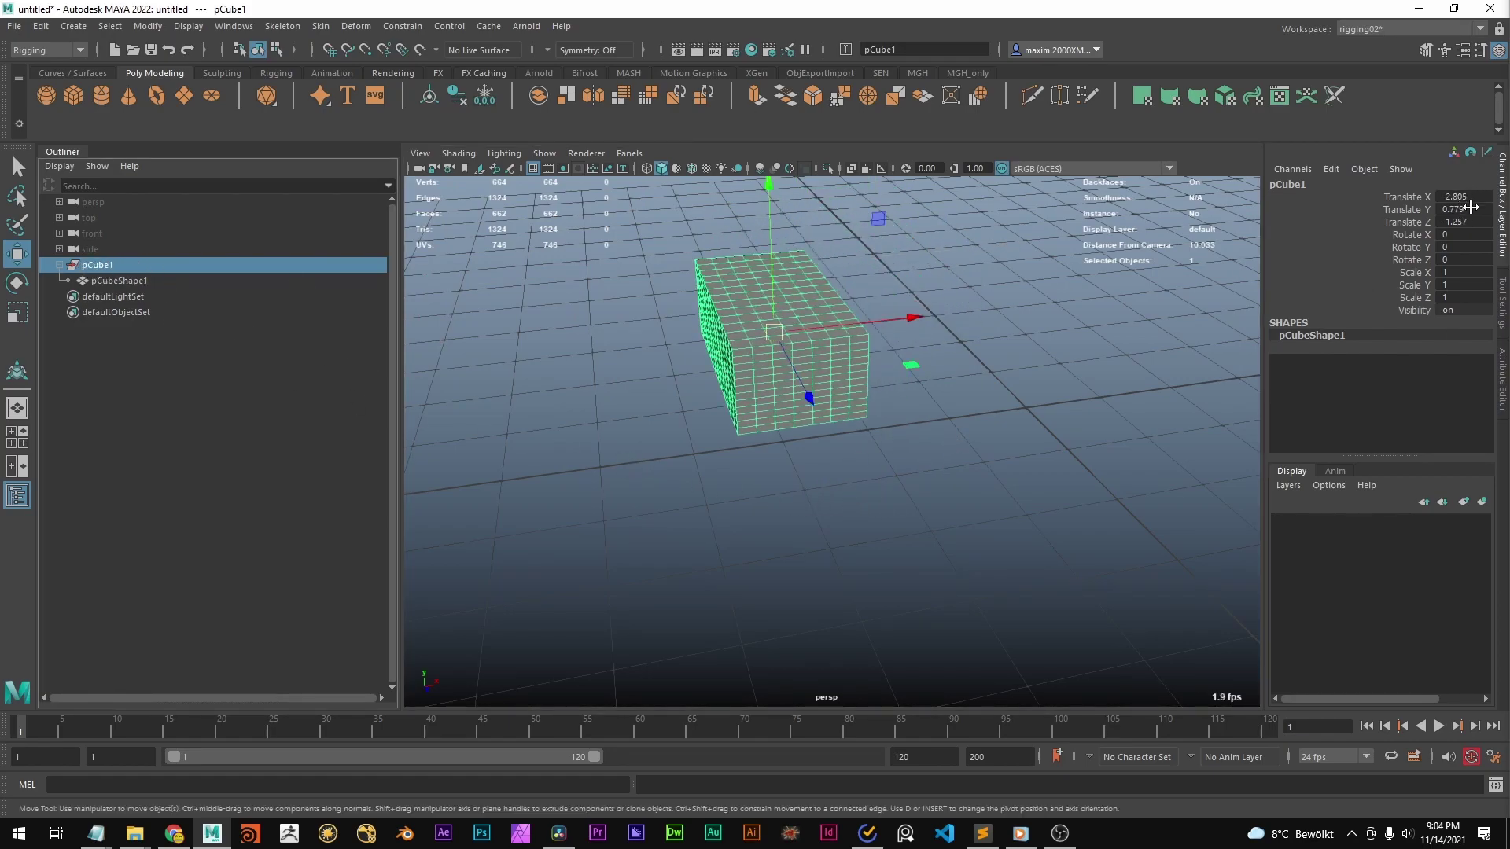
{"action": "mouse_move", "coordinate": [1472, 198]}
{"action": "left_mouse_down"}
{"action": "mouse_move", "coordinate": [1473, 235]}
{"action": "mouse_move", "coordinate": [1466, 197]}
{"action": "mouse_move", "coordinate": [1459, 220]}
{"action": "left_mouse_up"}
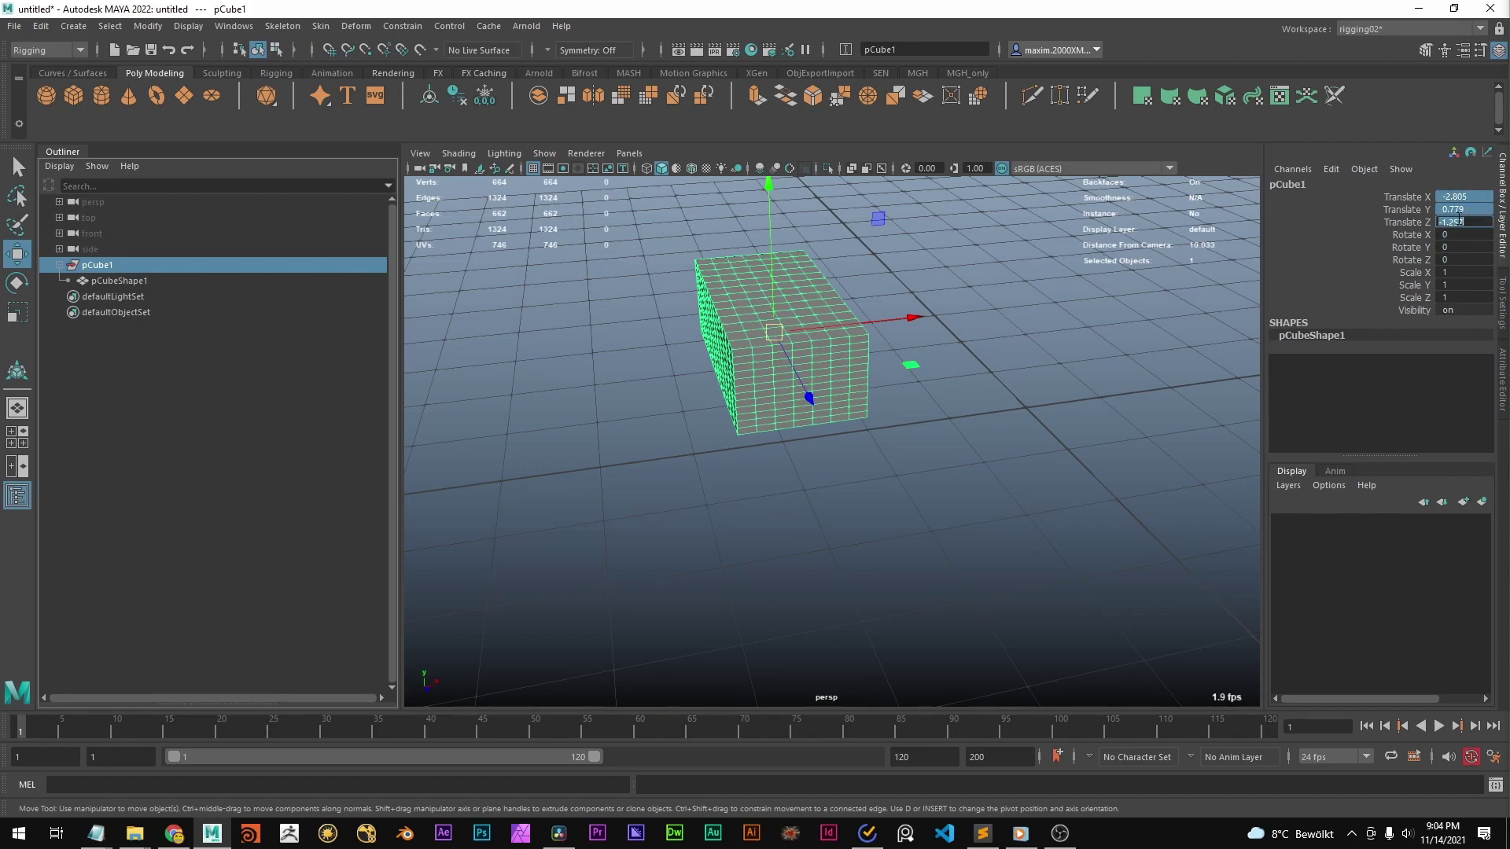
{"action": "left_click", "coordinate": [1015, 303]}
Step: Rotate pCube1 freely to about 24.6, -4.6, 55.8 degrees in X, Y and Z, and clear the selection
{"action": "left_click", "coordinate": [784, 308]}
{"action": "key", "text": "e"}
{"action": "left_click_drag", "start_coordinate": [796, 337], "coordinate": [644, 326]}
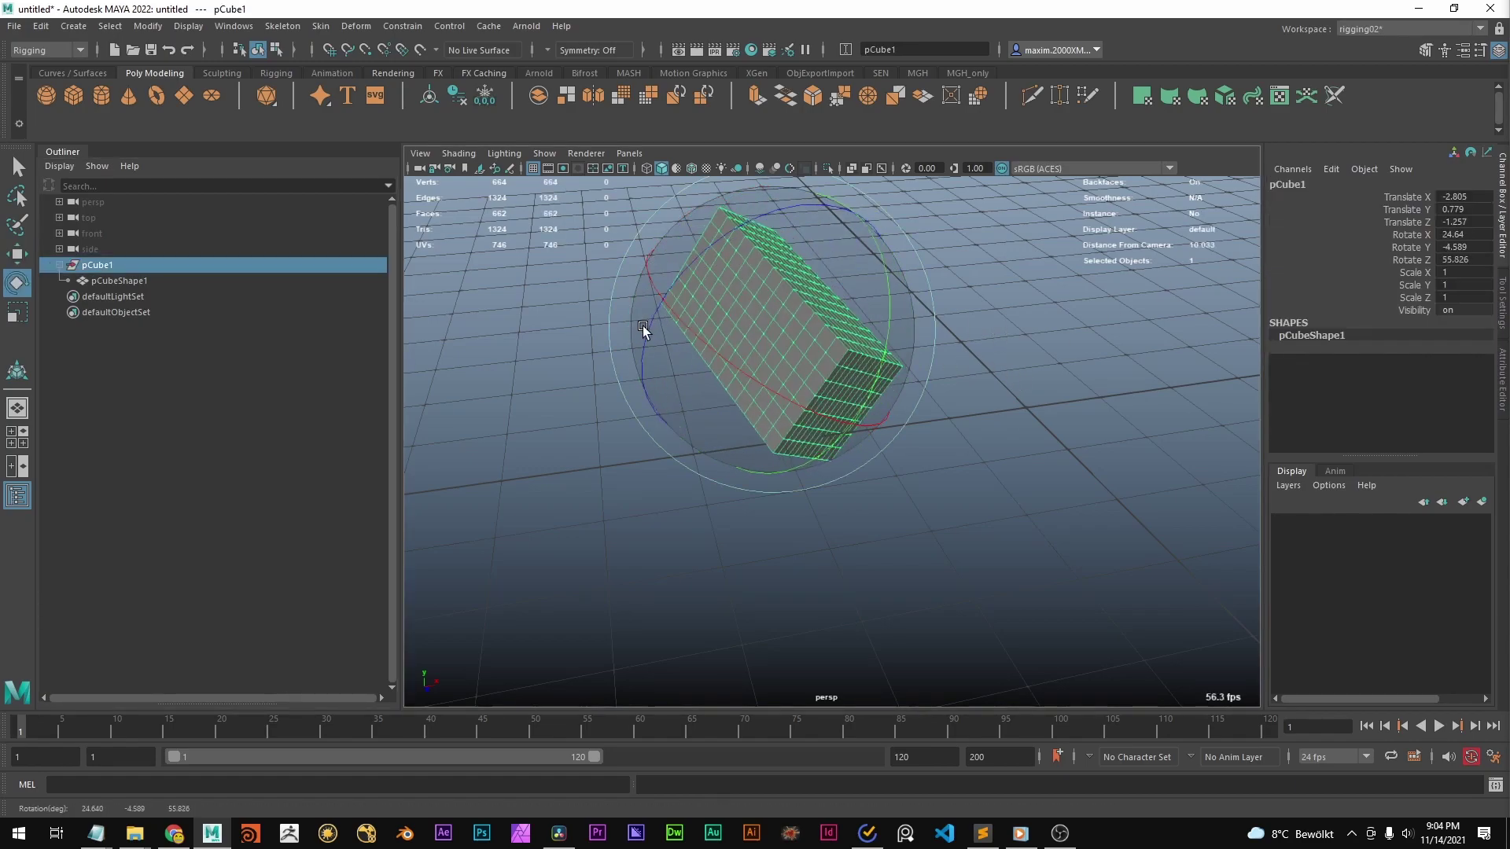
{"action": "left_click", "coordinate": [1001, 482]}
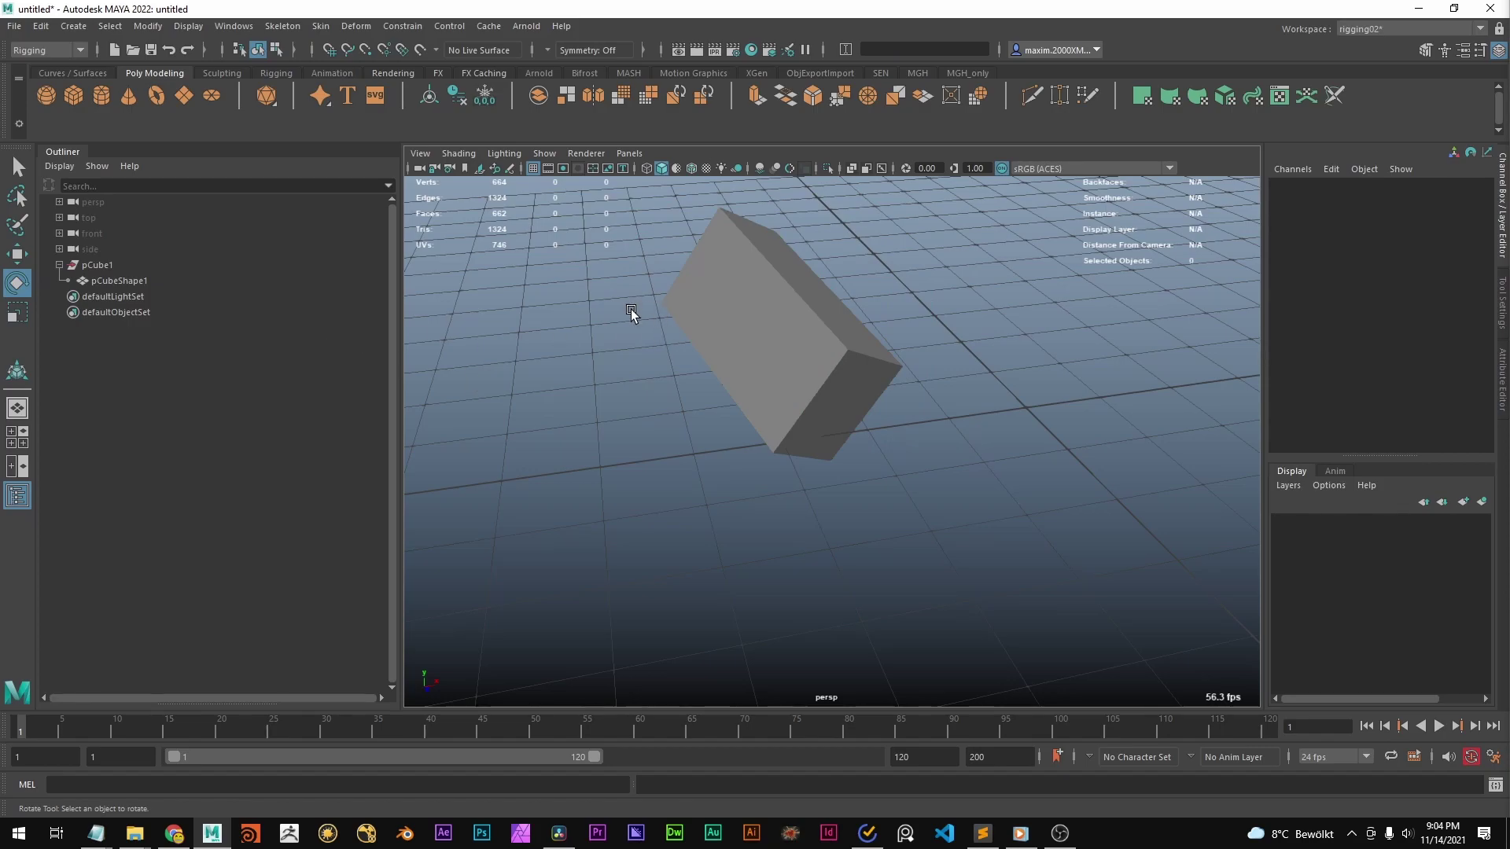
Step: Compare the channels of the pCube1 transform node with those of its pCubeShape1 node
{"action": "left_click", "coordinate": [107, 265]}
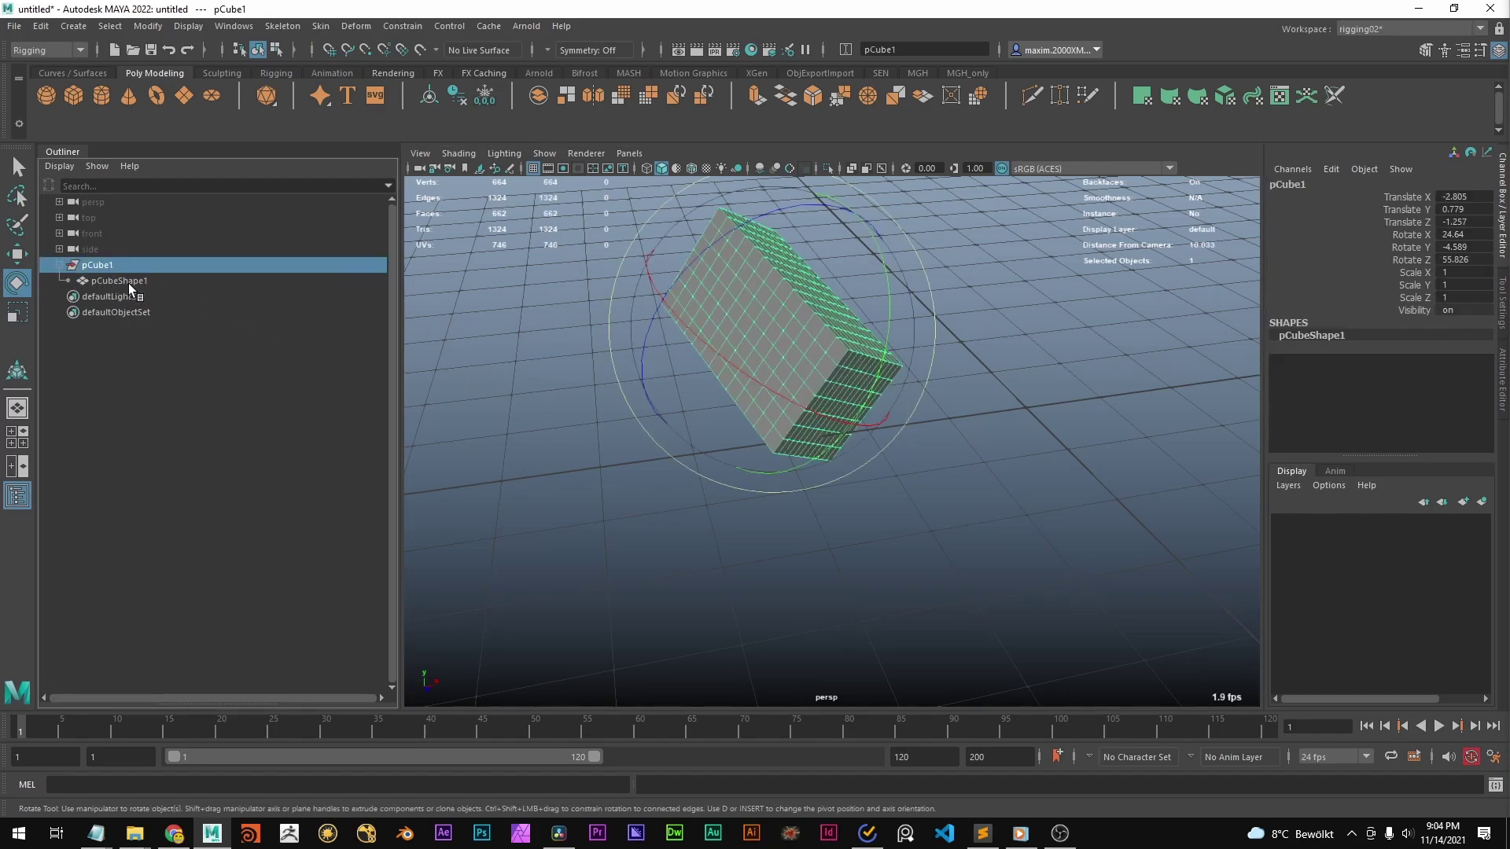
{"action": "left_click", "coordinate": [118, 281]}
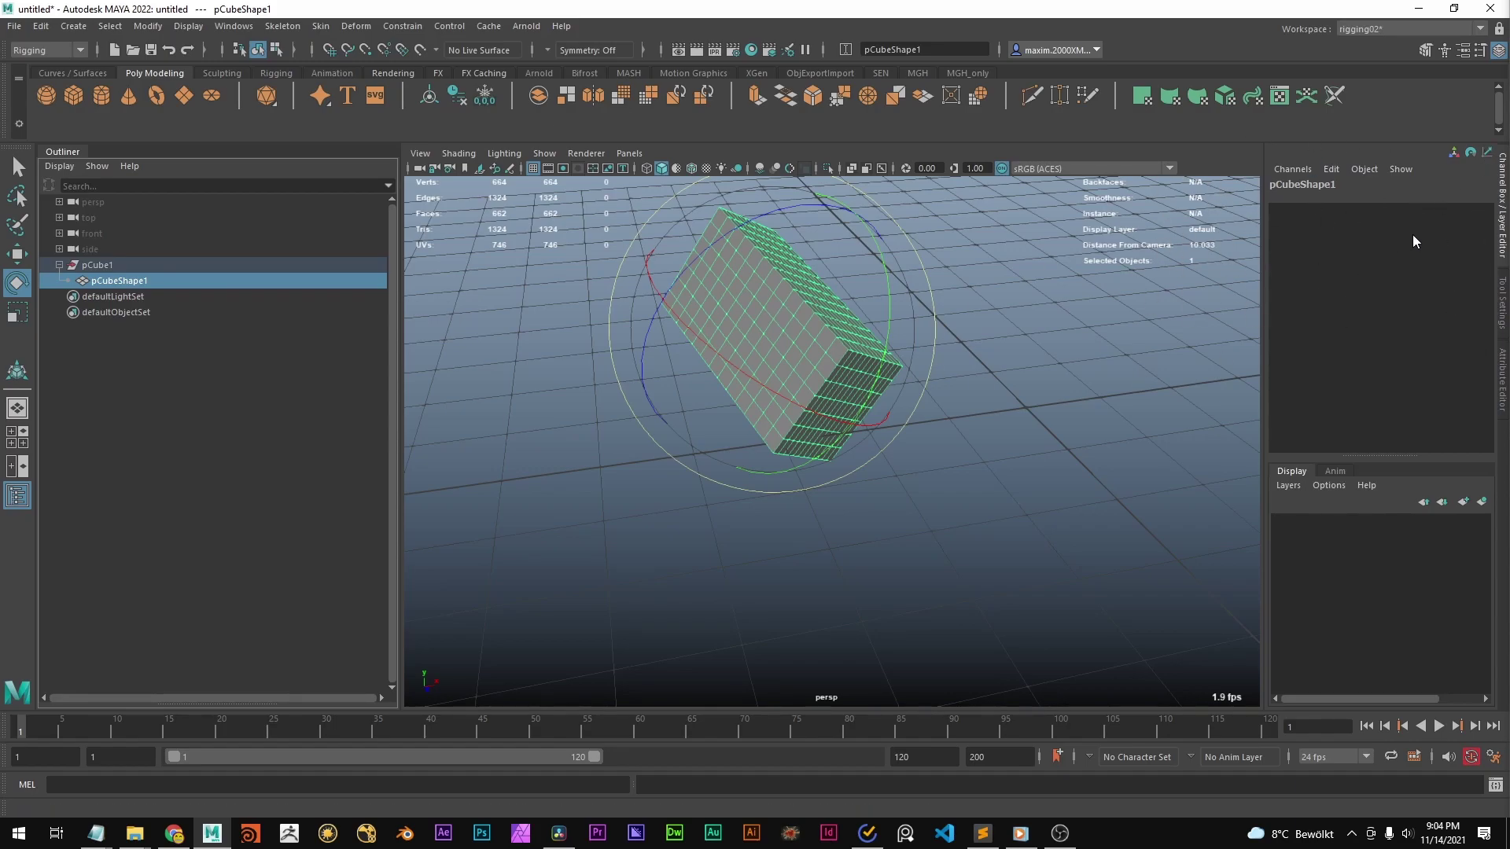
{"action": "key", "text": "q"}
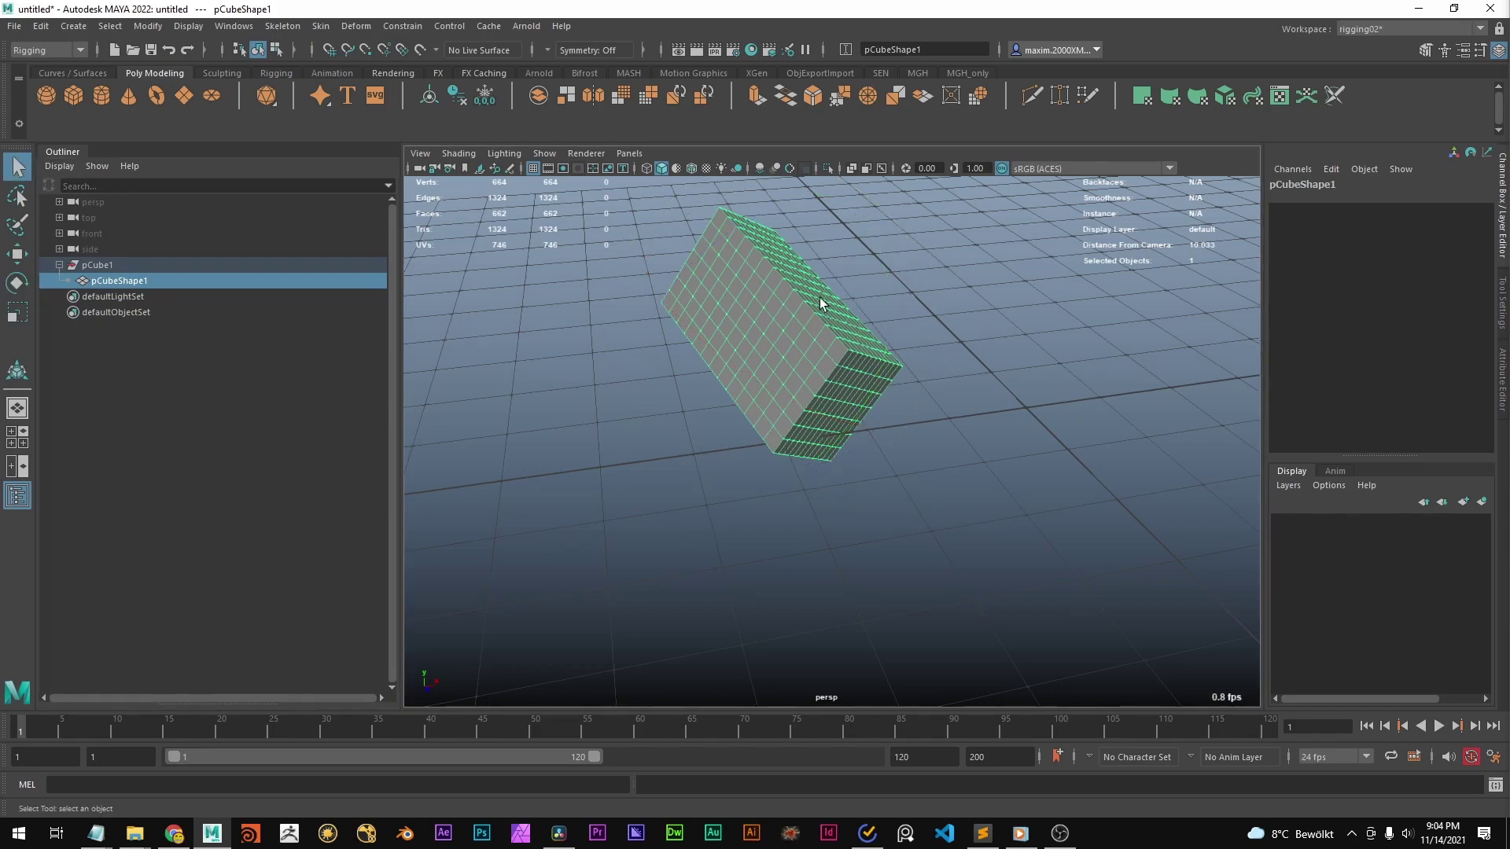
Step: Move the rotated cube to about Translate -0.48, 0.96, -0.73, and freeze its transformations
{"action": "left_click", "coordinate": [818, 321]}
{"action": "right_click", "coordinate": [818, 316]}
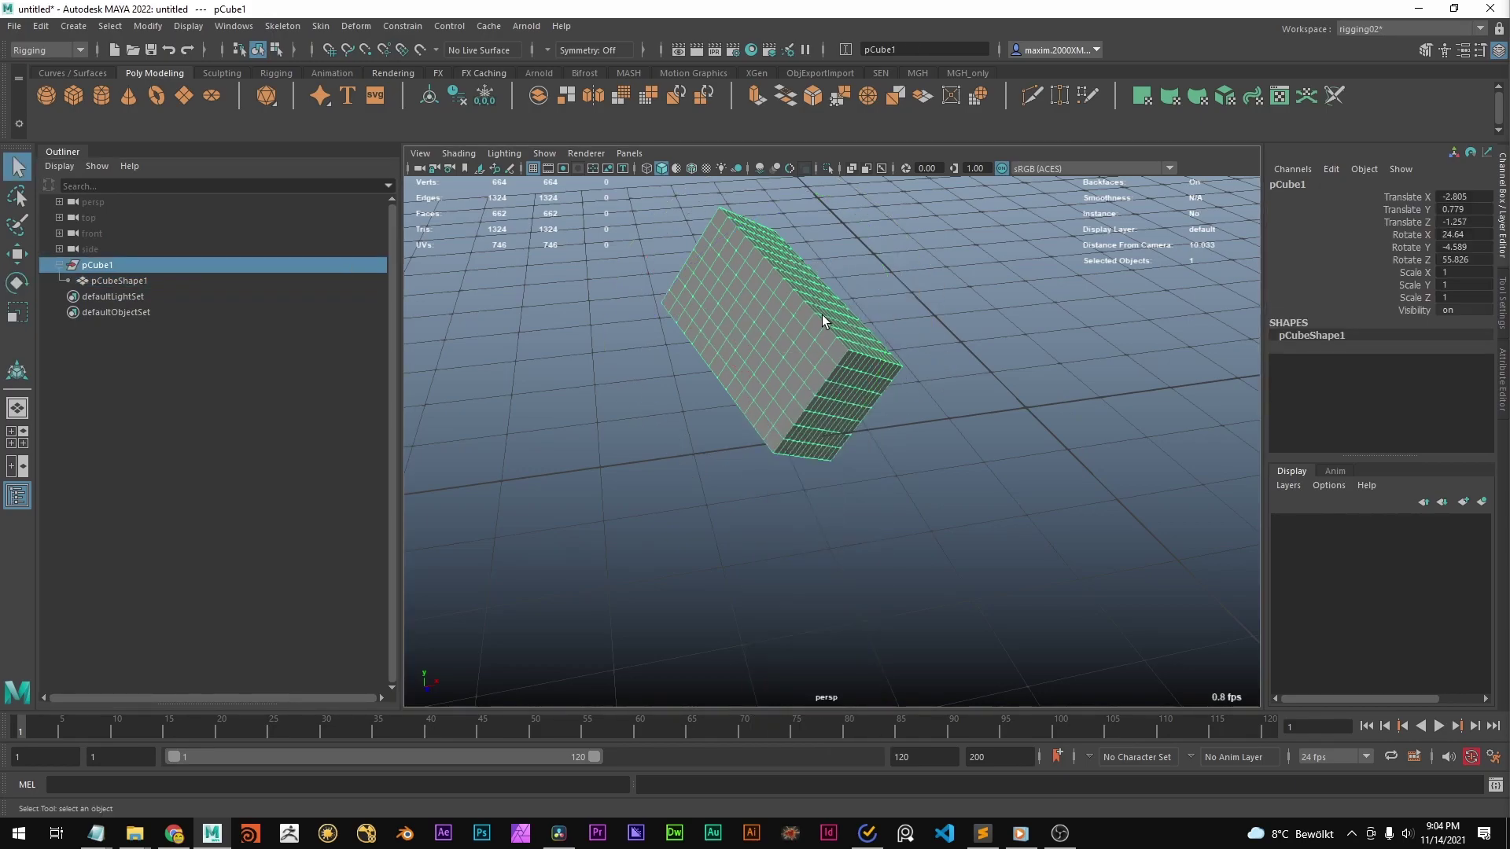
{"action": "key", "text": "e"}
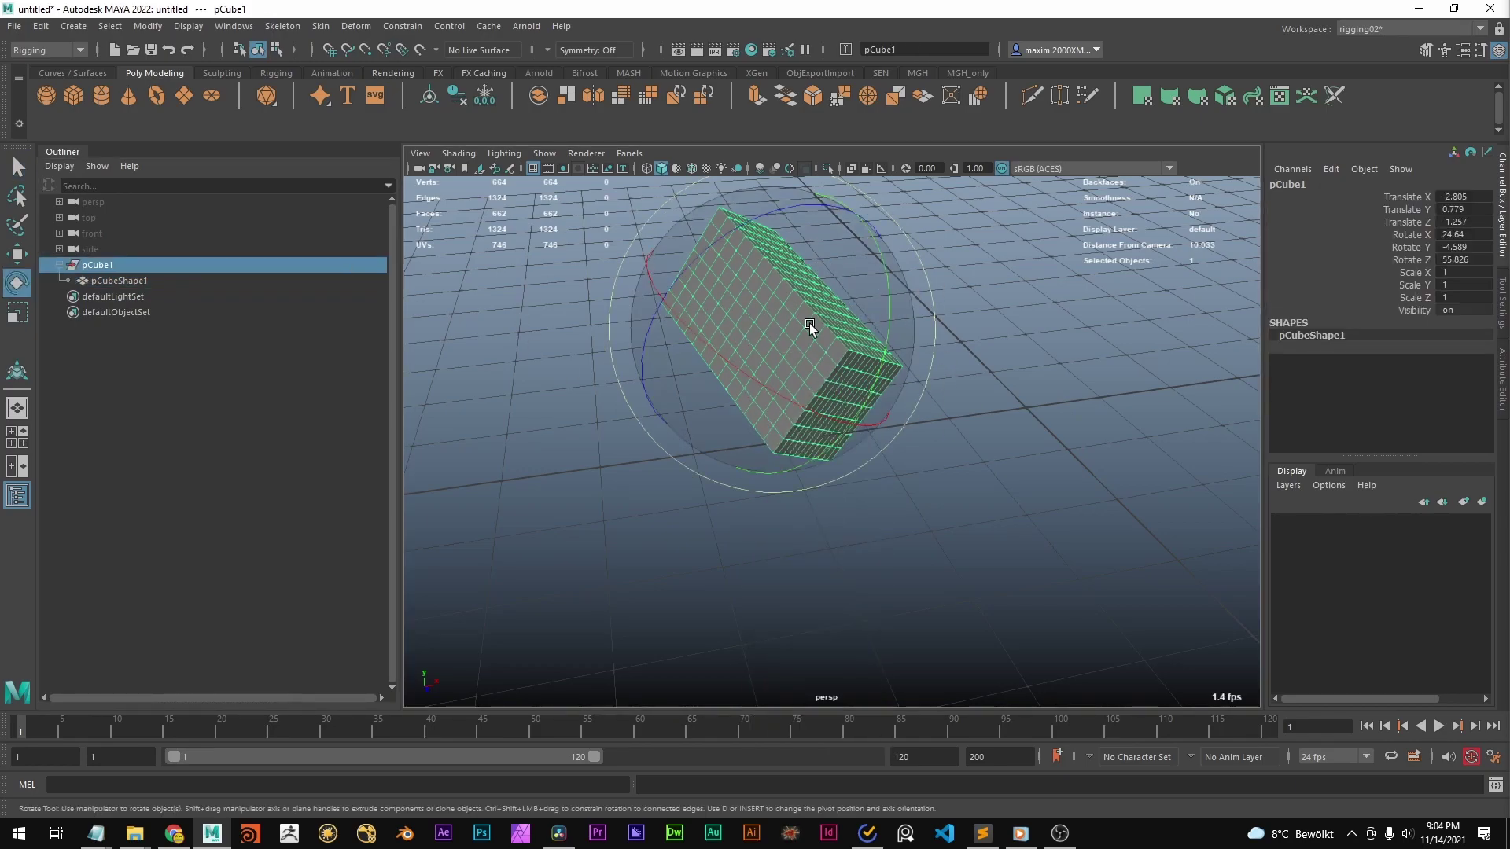
{"action": "key", "text": "w"}
{"action": "middle_click_drag", "start_coordinate": [955, 451], "coordinate": [1156, 433]}
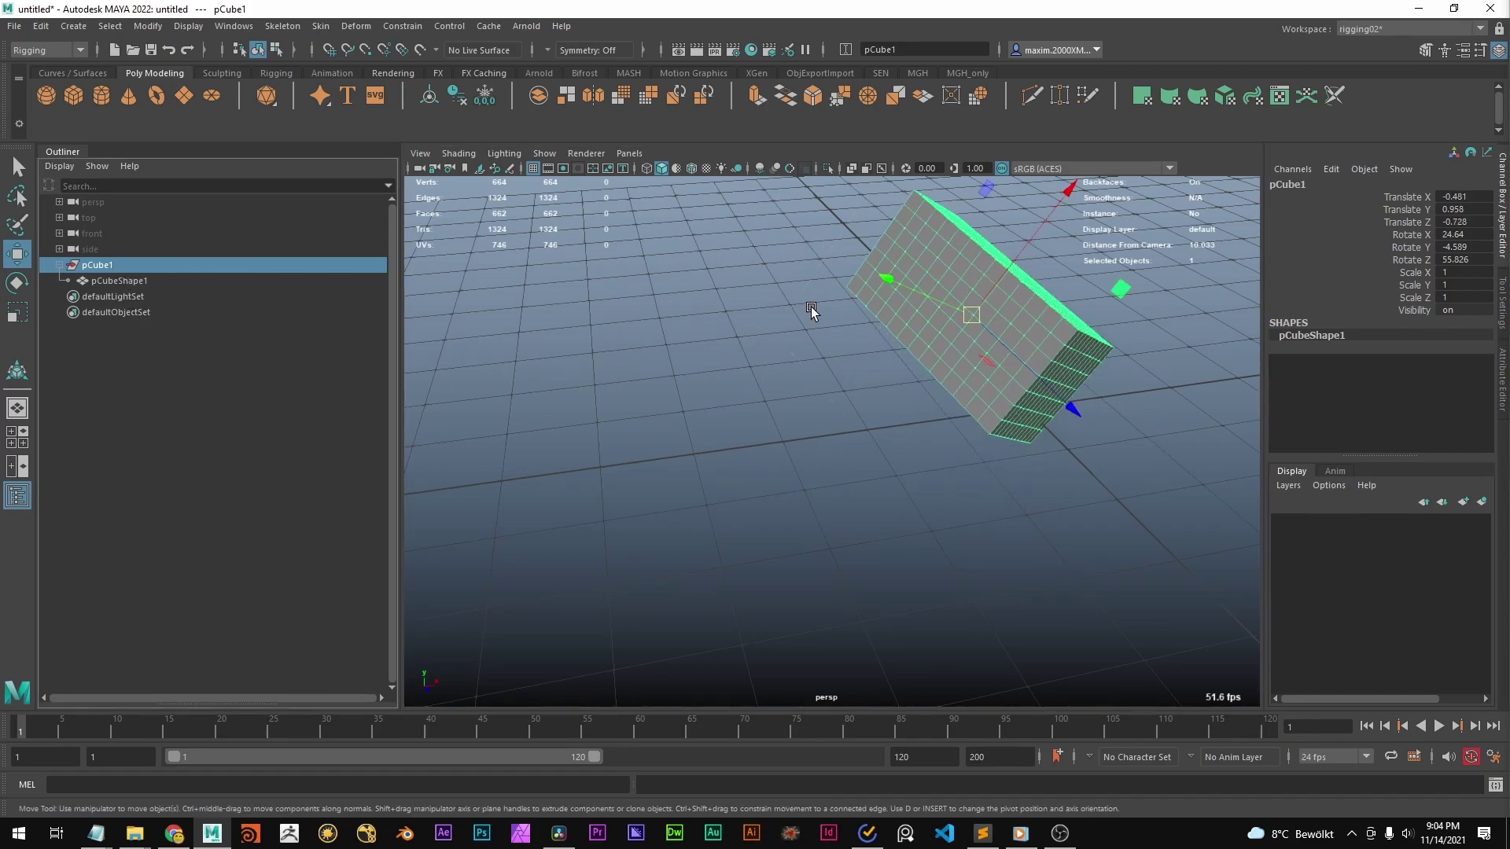
{"action": "left_click", "coordinate": [486, 96]}
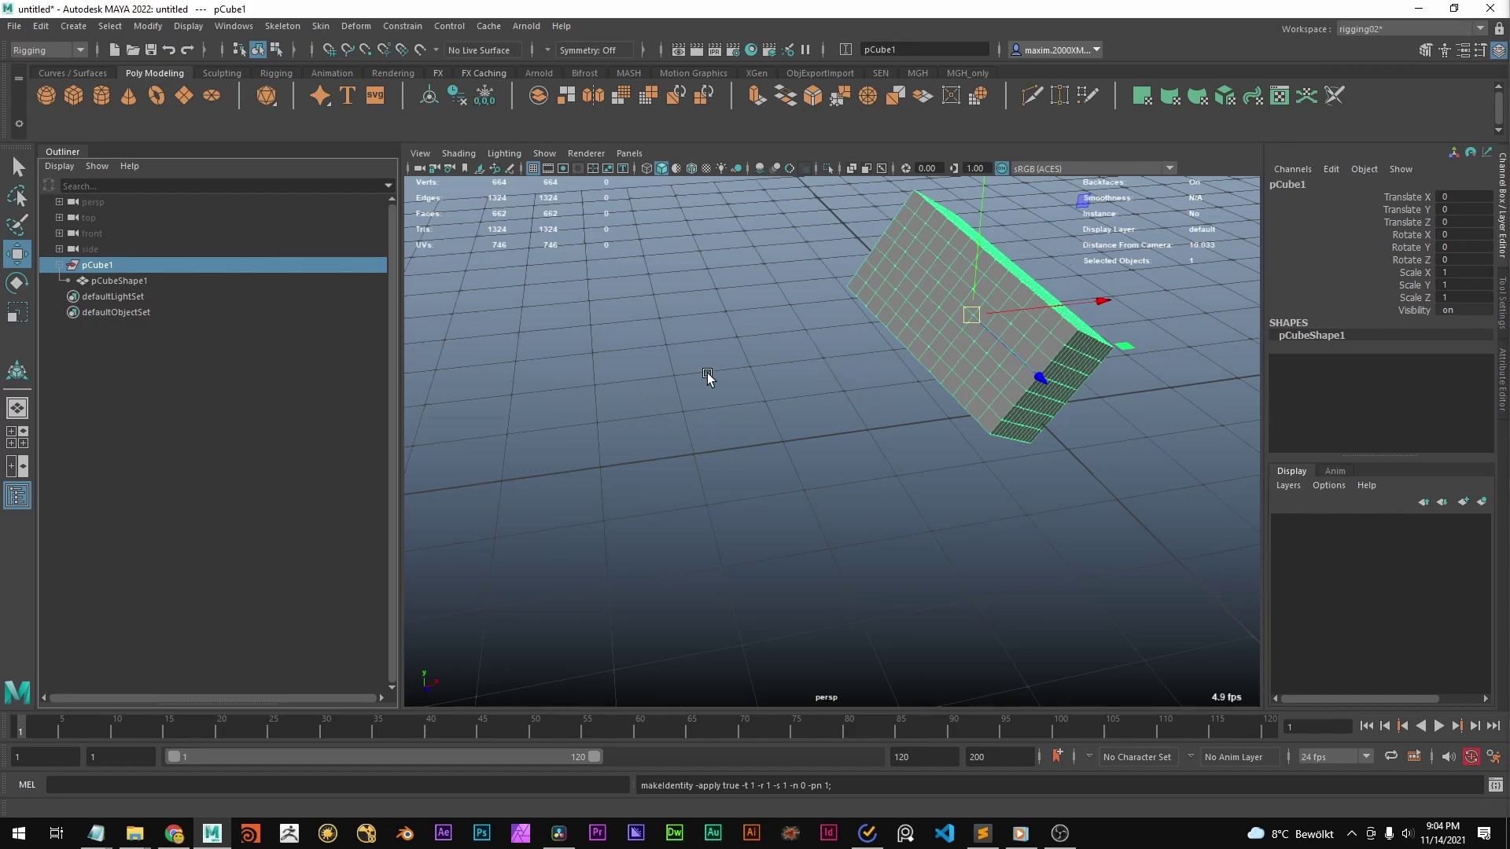
Step: Compare pCubeShape1 with the frozen pCube1 transform, and view the selected shape from another side
{"action": "left_click", "coordinate": [133, 280]}
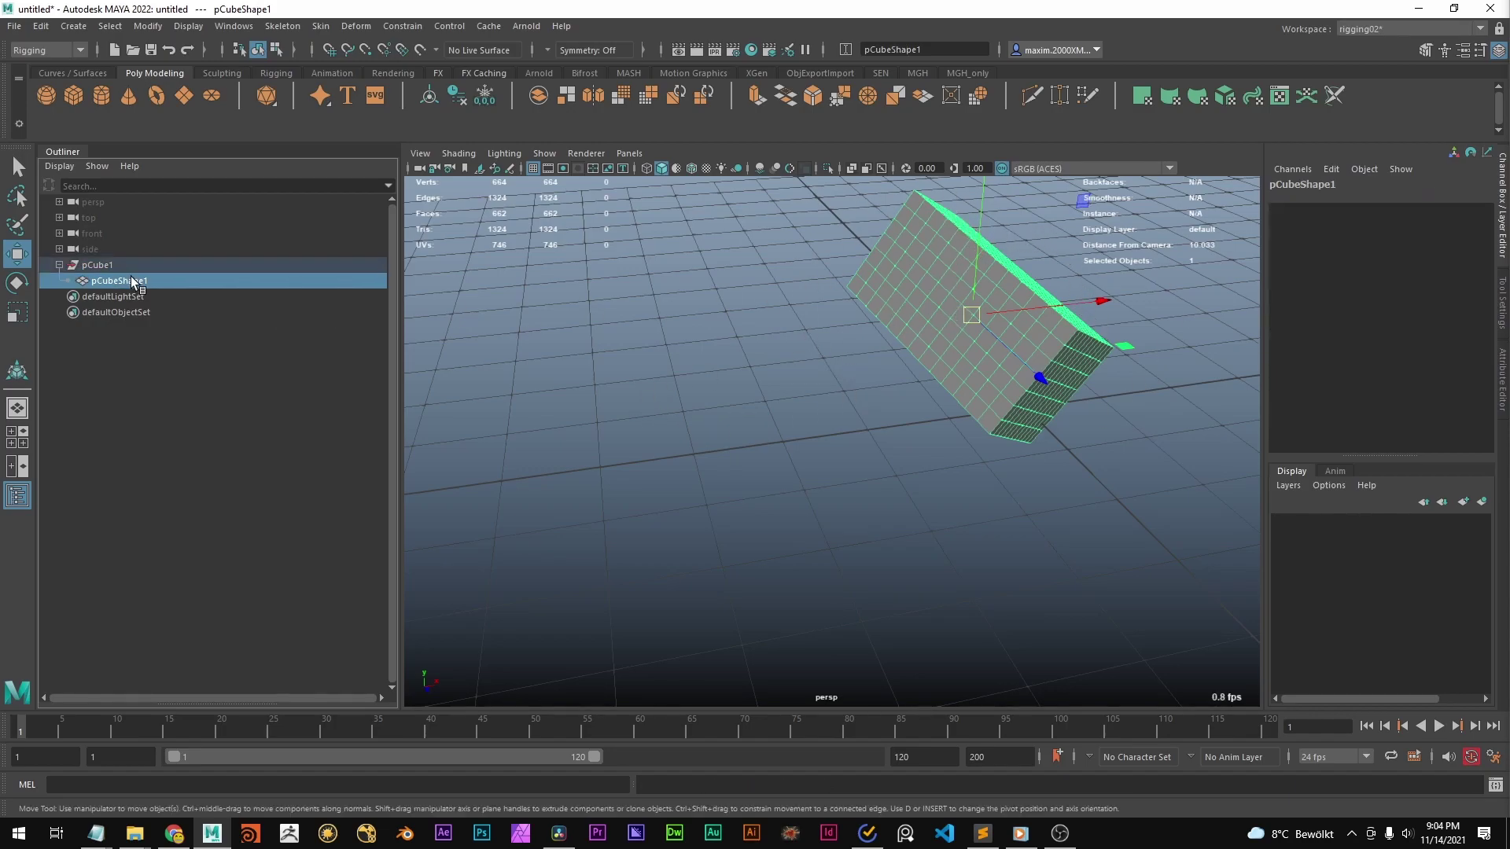
{"action": "left_click", "coordinate": [985, 273]}
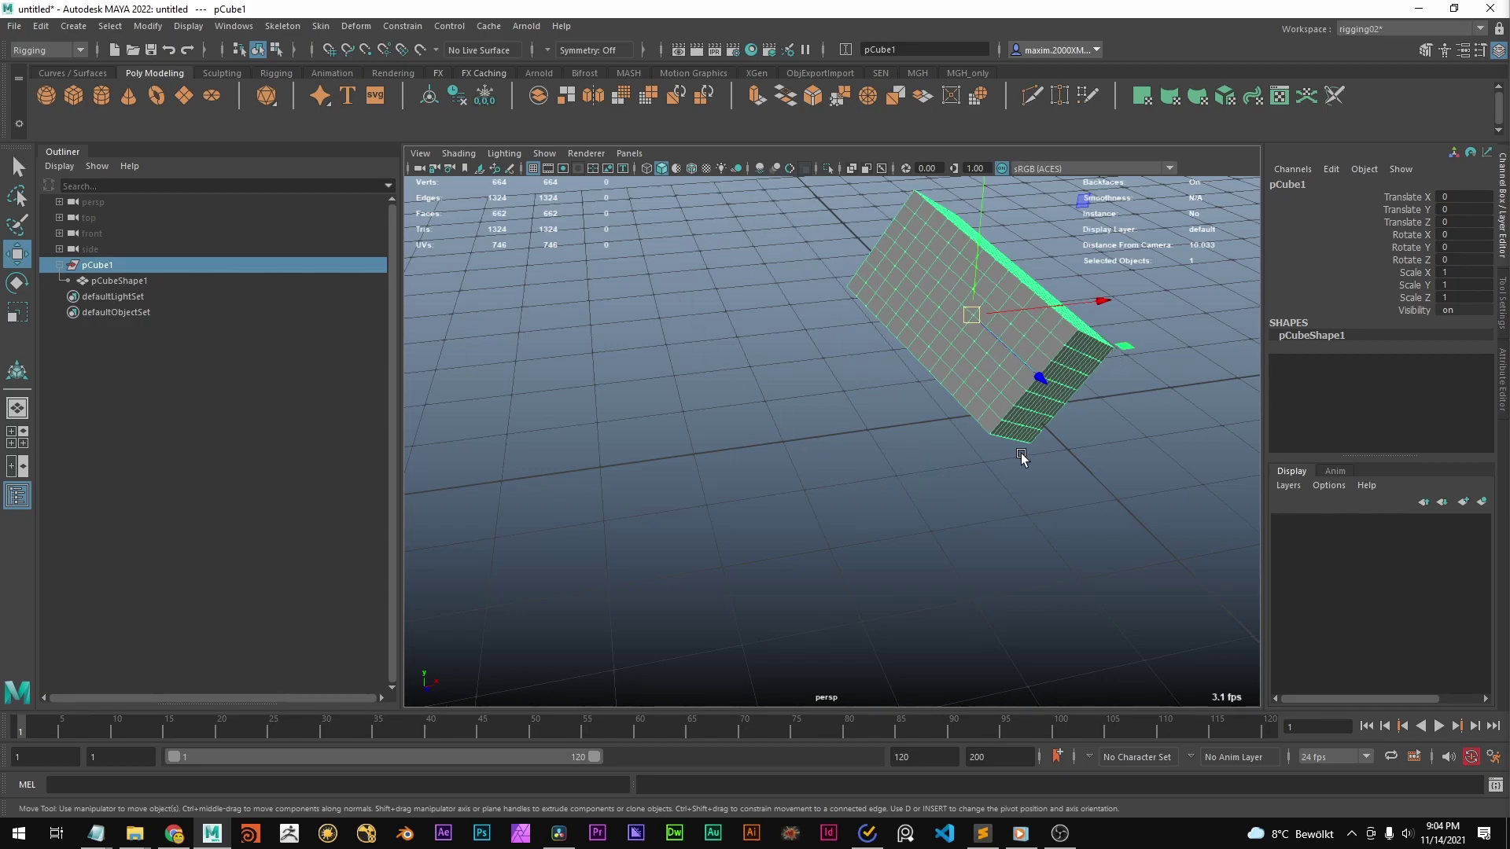
{"action": "left_click", "coordinate": [114, 294]}
{"action": "left_click", "coordinate": [112, 283]}
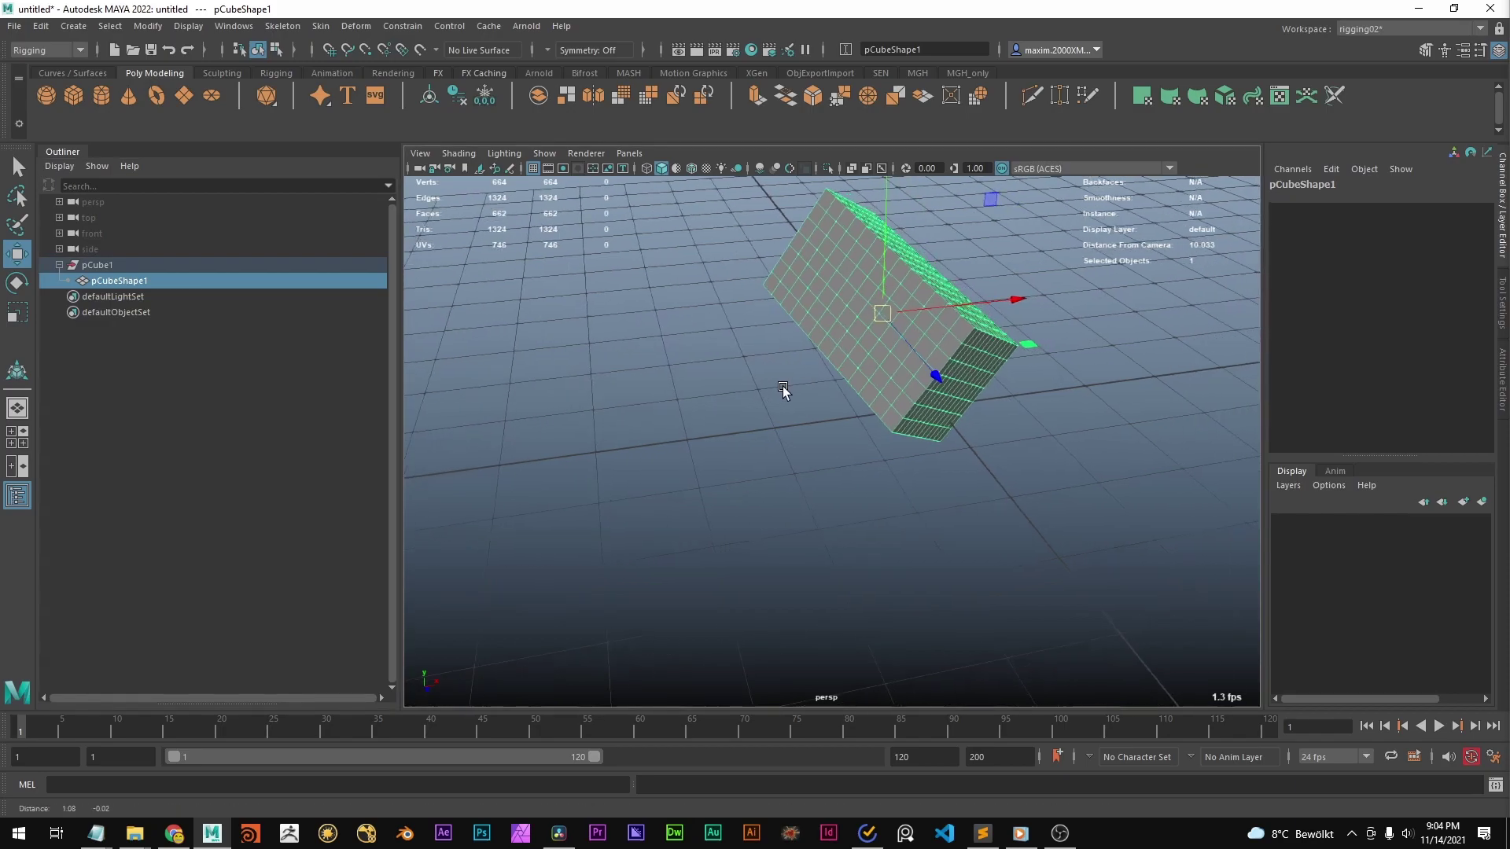
{"action": "left_click_drag", "start_coordinate": [860, 281], "coordinate": [566, 299], "text": "alt"}
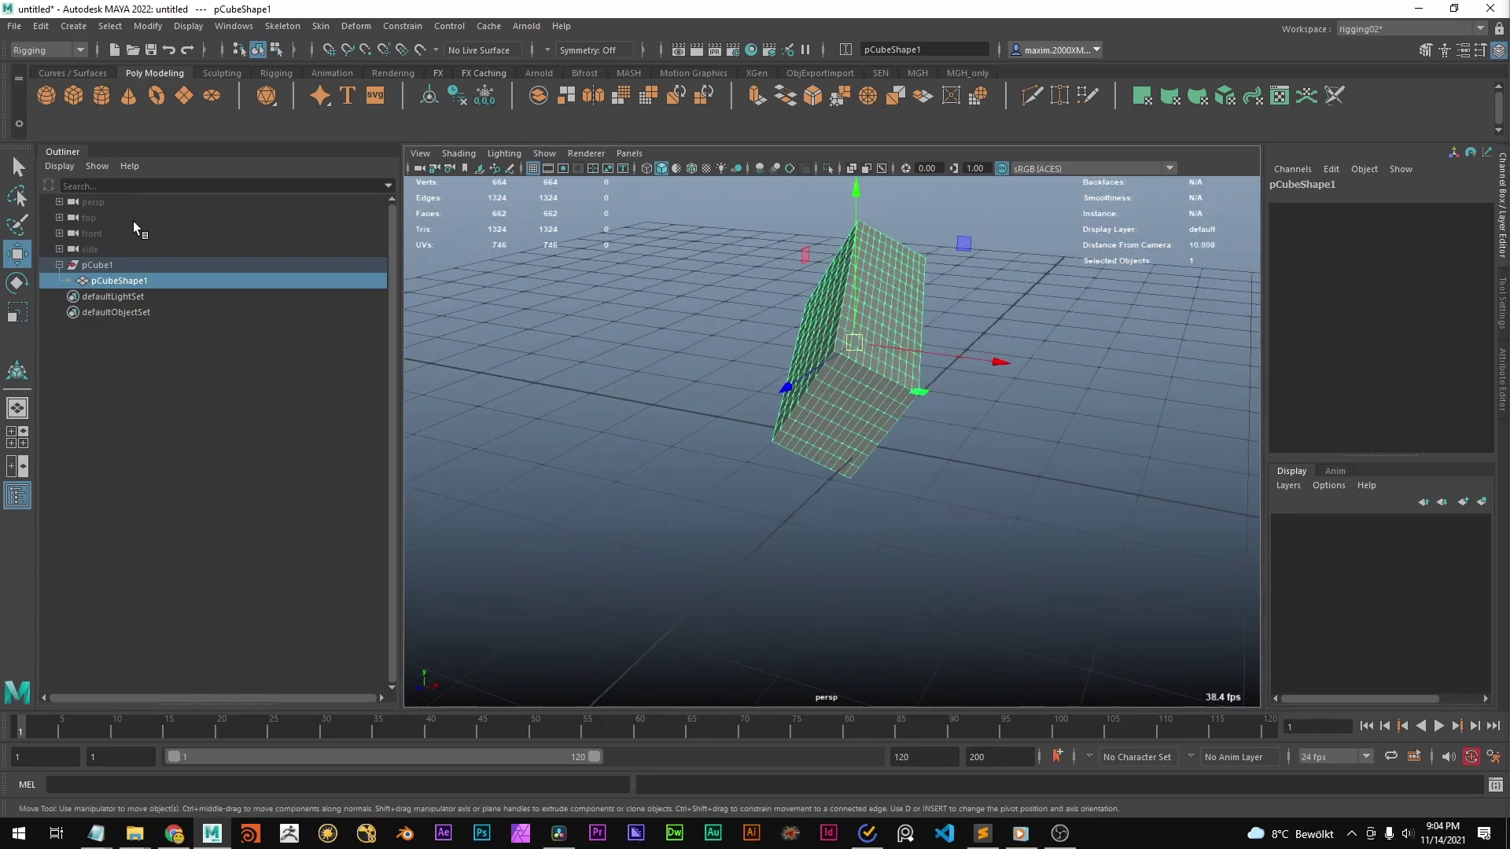
Step: Select pCube1, highlight its translate and rotate channels, and clear the selection
{"action": "left_click", "coordinate": [111, 265]}
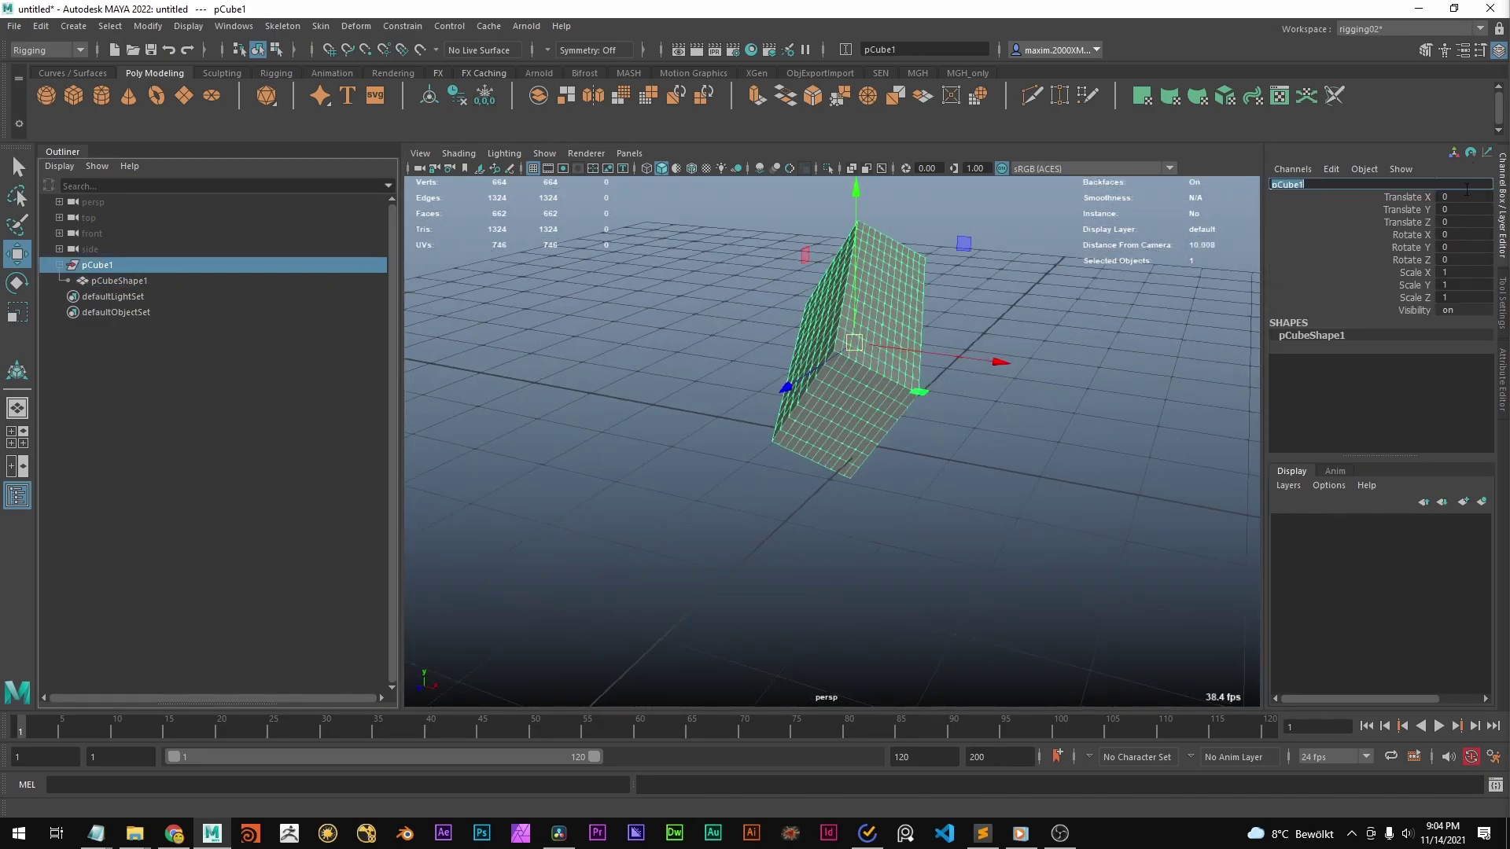
{"action": "left_click_drag", "start_coordinate": [1463, 196], "coordinate": [1467, 265]}
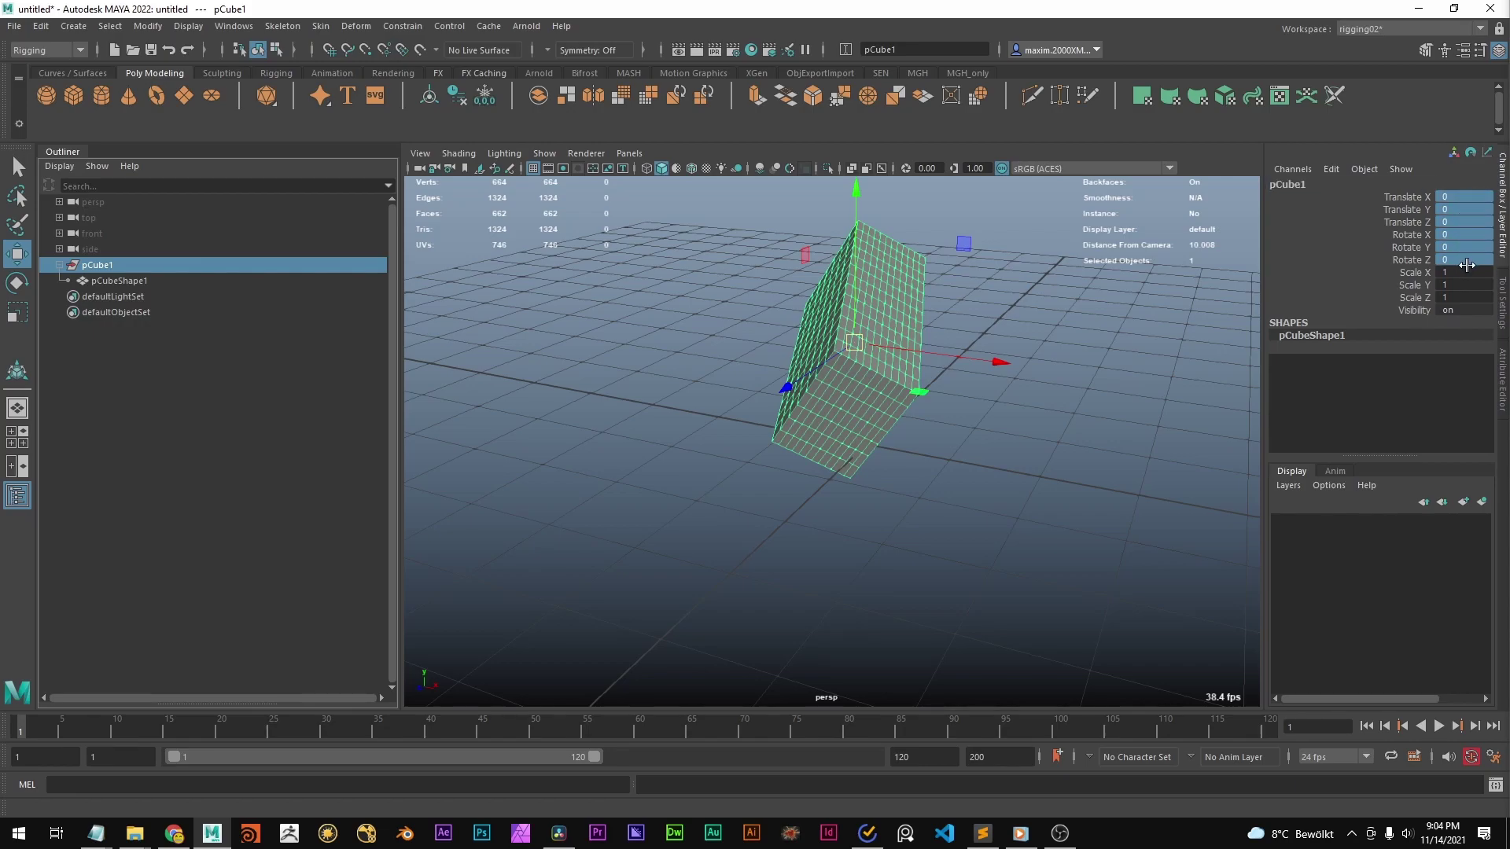
{"action": "left_click", "coordinate": [997, 411]}
{"action": "left_click_drag", "start_coordinate": [997, 411], "coordinate": [838, 283], "text": "alt"}
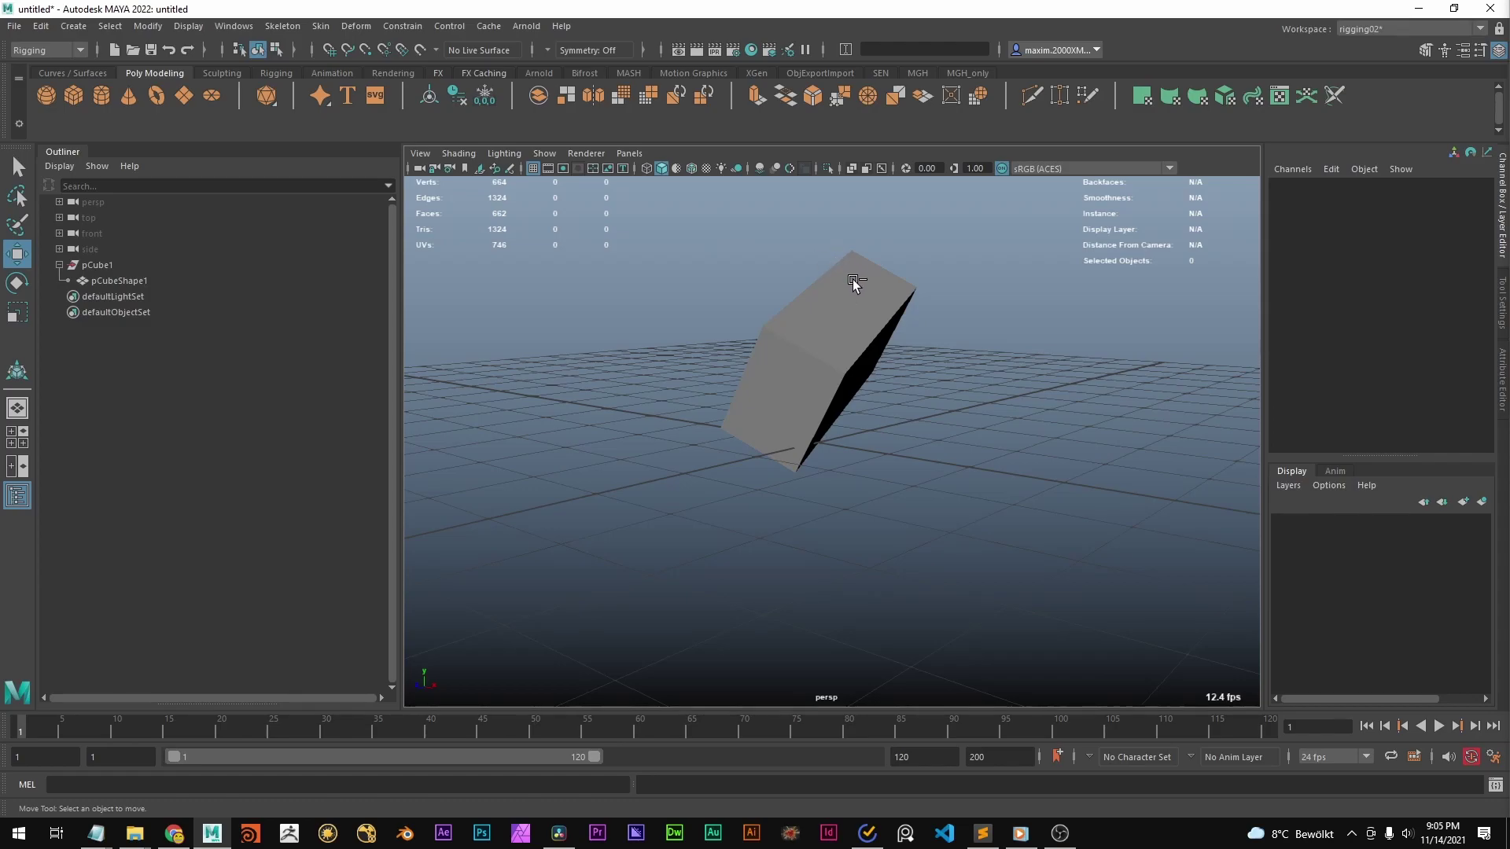
Step: Select the cube and graph its node network afresh in the Node Editor
{"action": "left_click", "coordinate": [818, 321]}
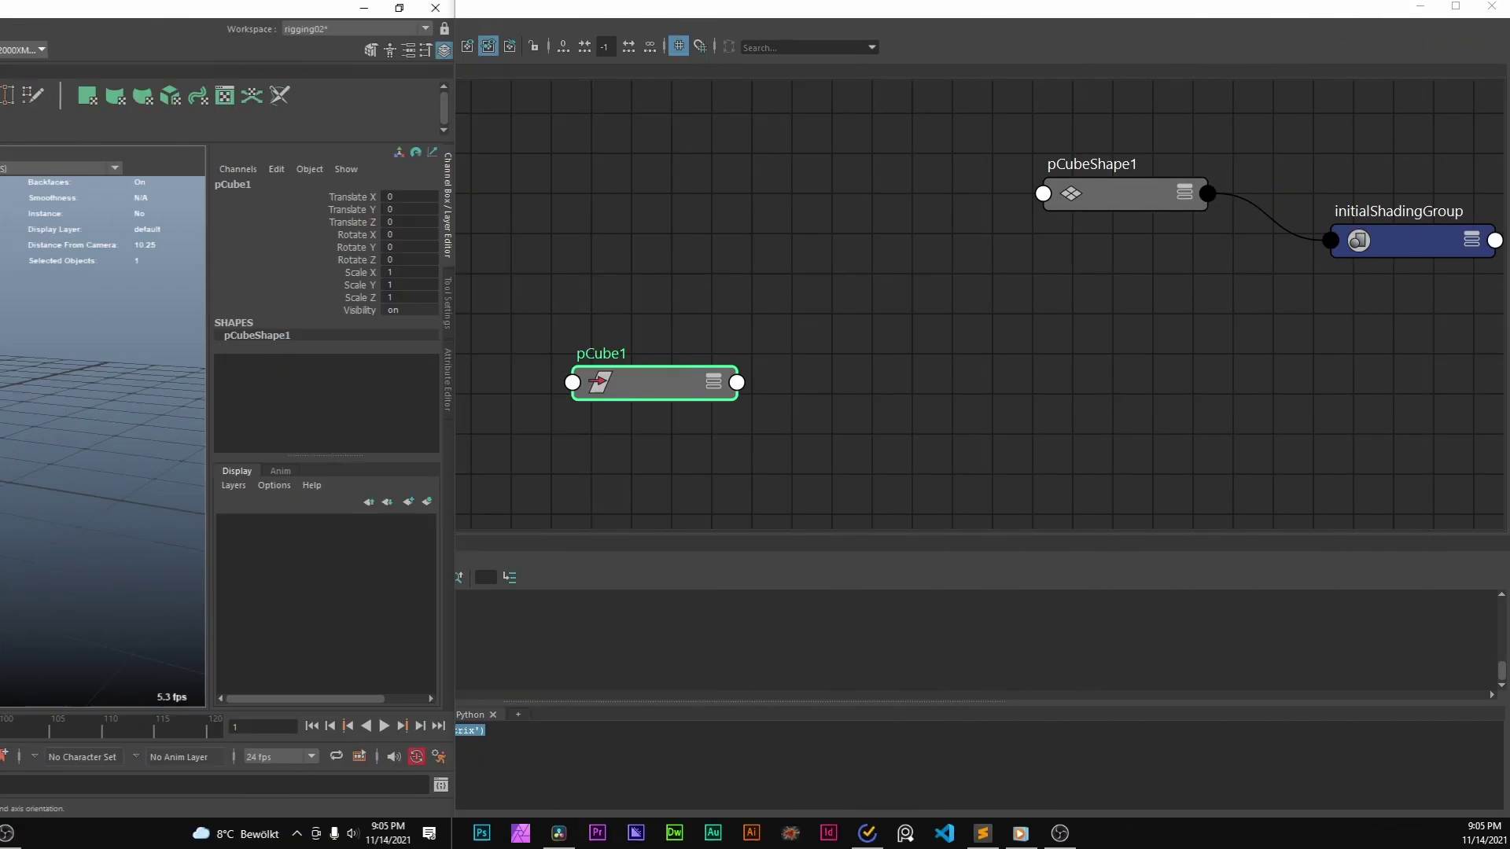
{"action": "middle_click_drag", "start_coordinate": [440, 313], "coordinate": [481, 310], "text": "alt"}
{"action": "left_click", "coordinate": [450, 324]}
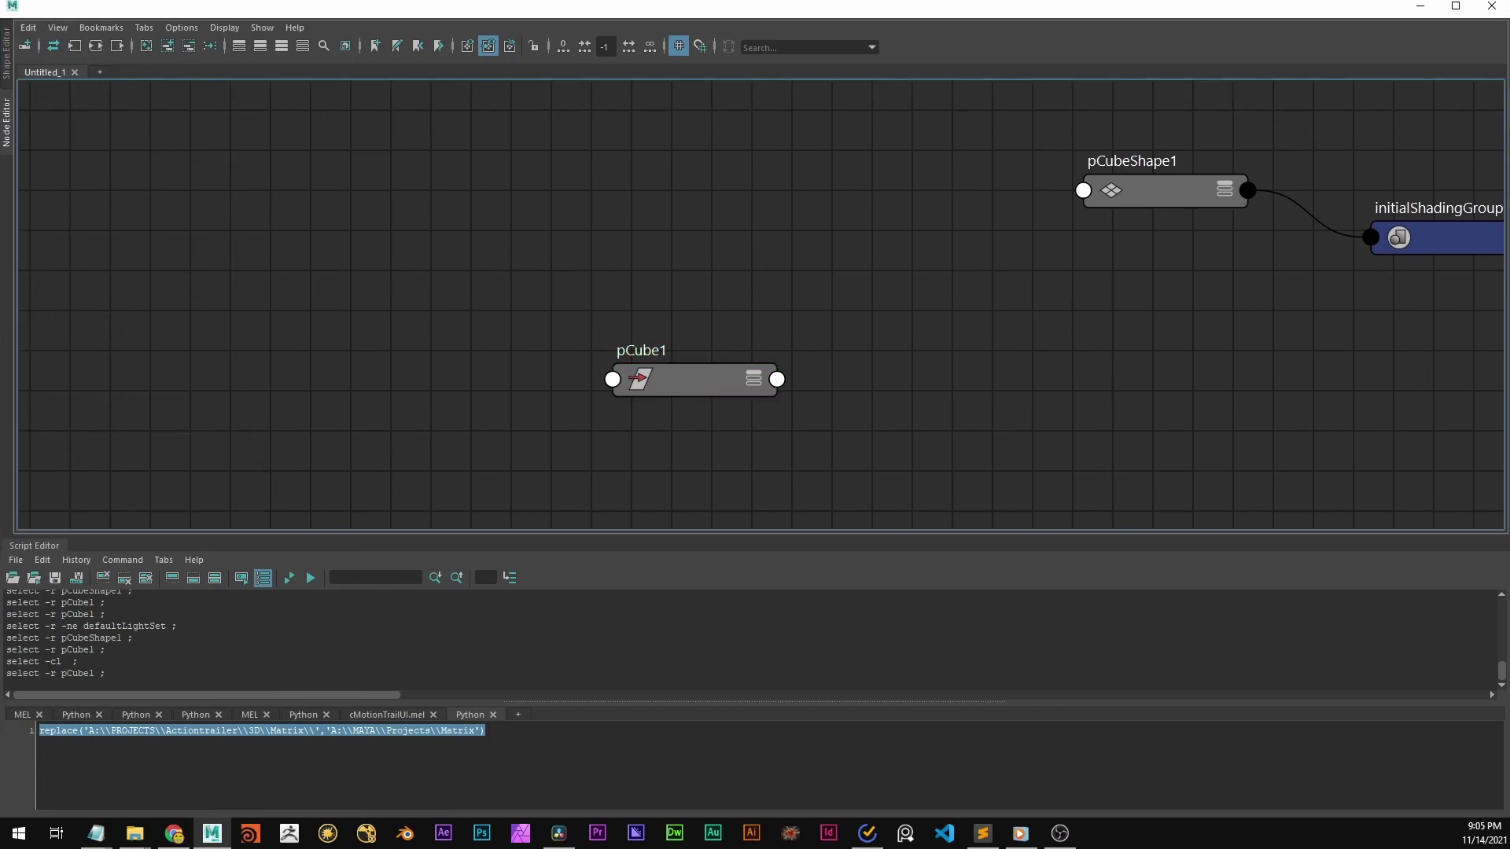
{"action": "left_click", "coordinate": [97, 49]}
{"action": "middle_click_drag", "start_coordinate": [400, 315], "coordinate": [301, 320], "text": "alt"}
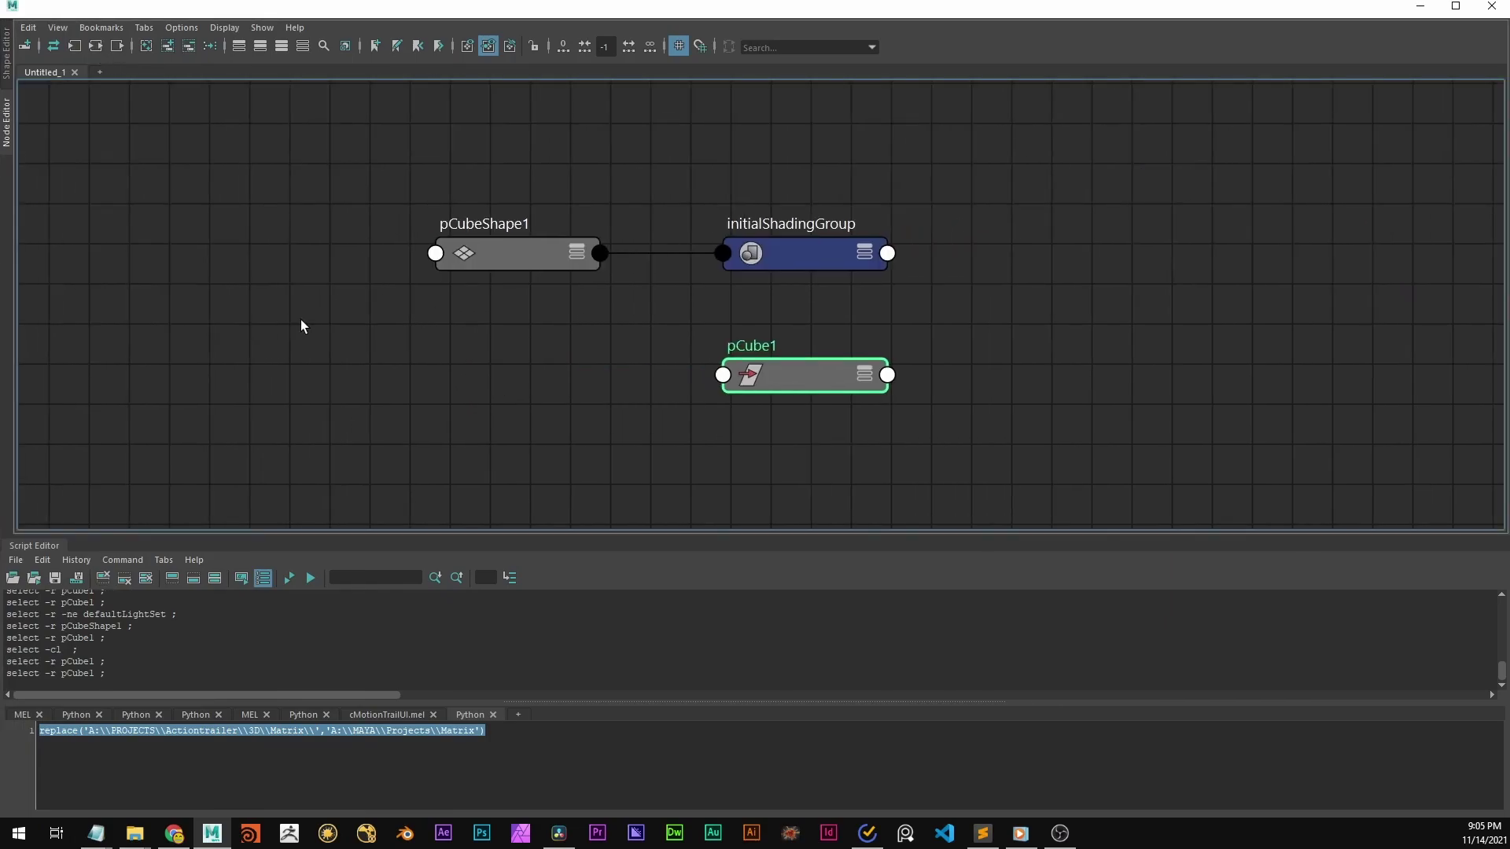
Step: Shift the pCube1 node slightly to the right in the node graph, and select the pCubeShape1 node
{"action": "left_click_drag", "start_coordinate": [766, 376], "coordinate": [811, 376]}
{"action": "left_click", "coordinate": [506, 250]}
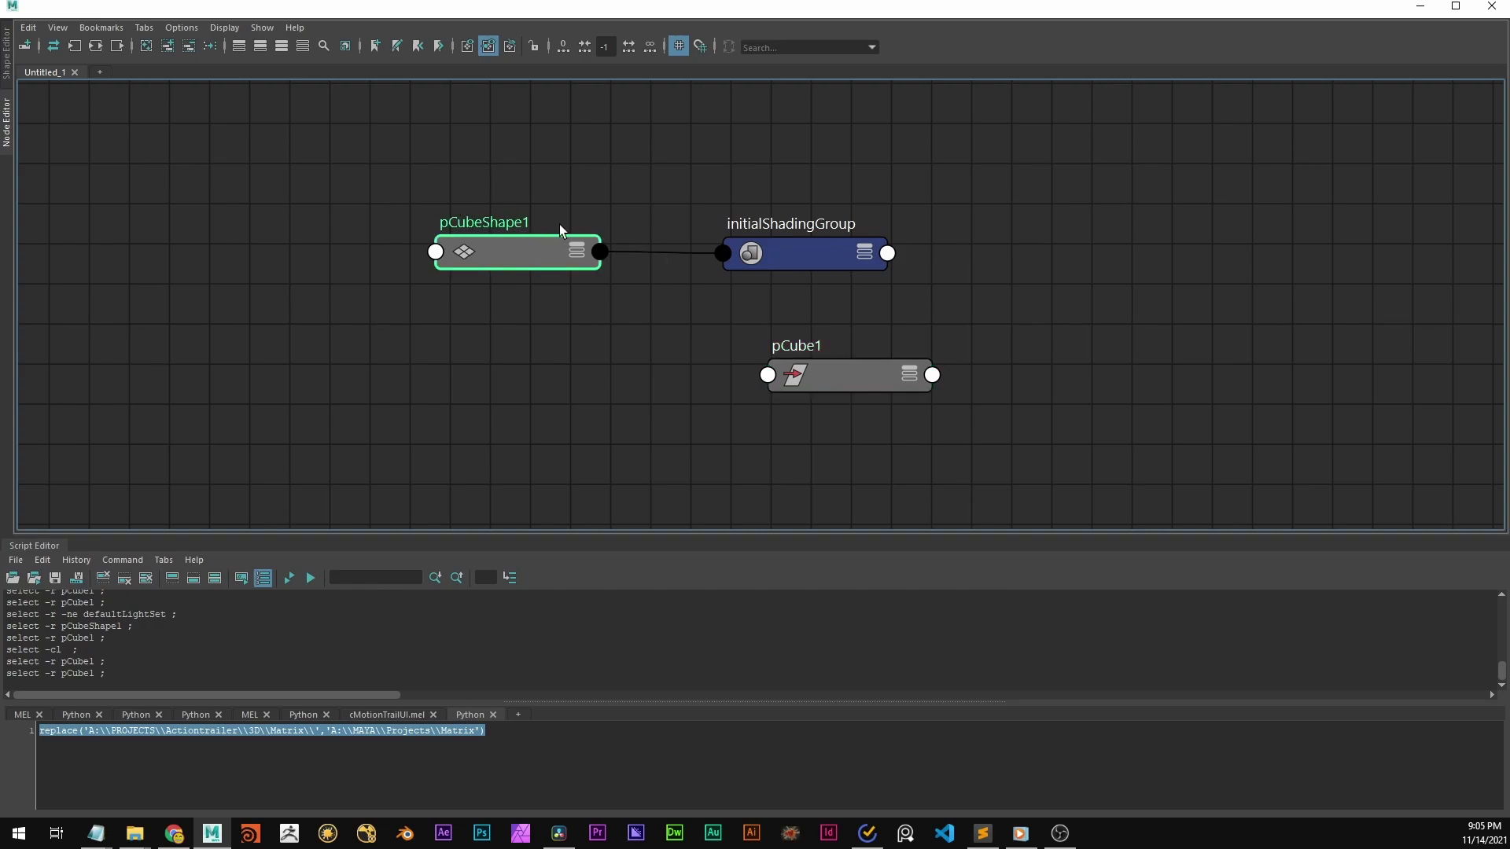
Step: Select pCubeShape1 together with initialShadingGroup in the node graph, and place the pCubeShape1 node directly beside pCube1
{"action": "left_click_drag", "start_coordinate": [374, 199], "coordinate": [792, 287]}
{"action": "left_click_drag", "start_coordinate": [404, 165], "coordinate": [887, 338]}
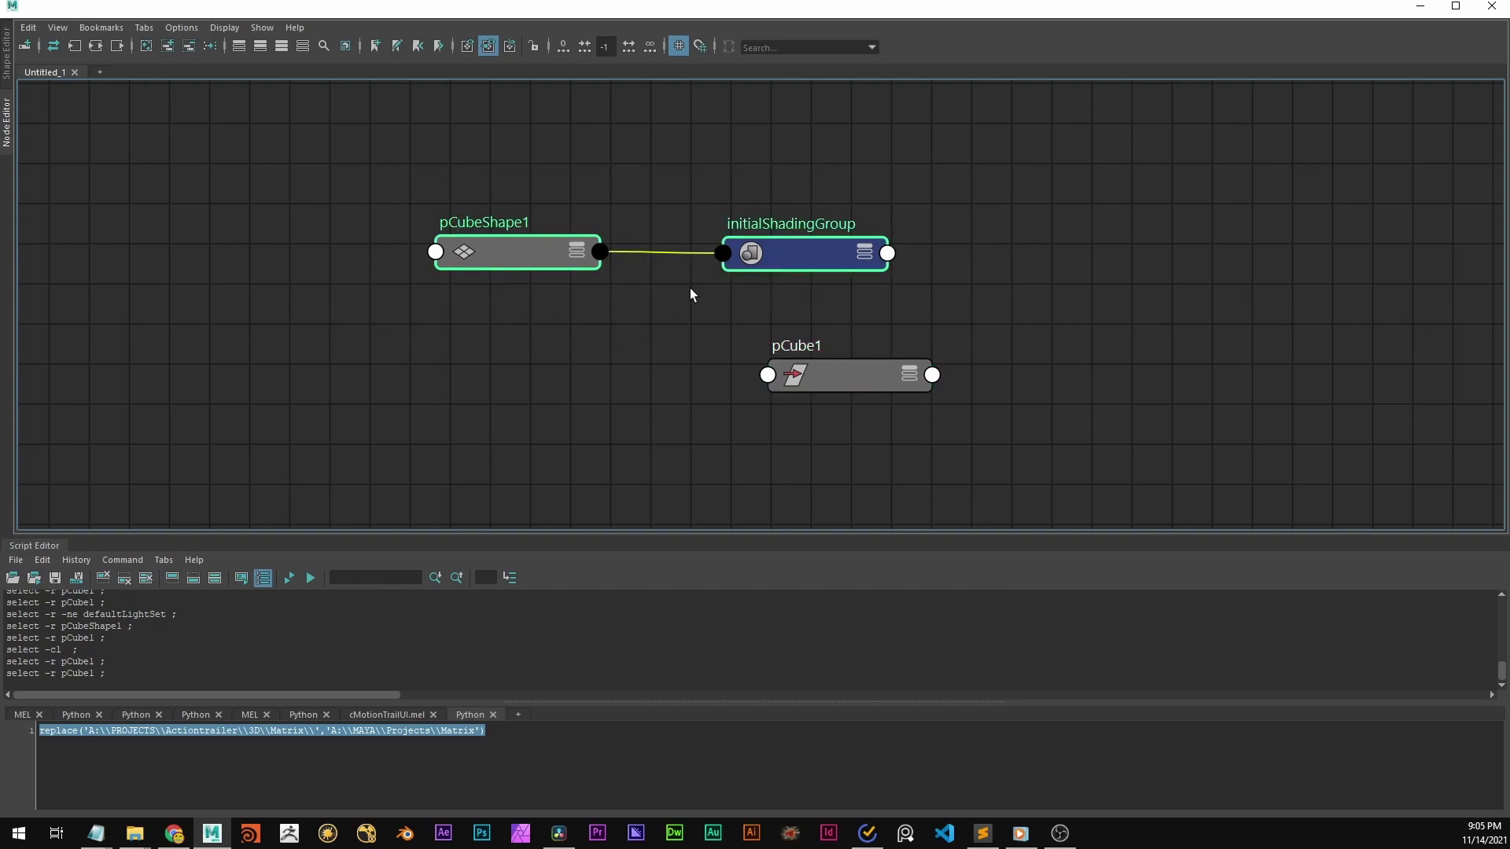
{"action": "left_click", "coordinate": [399, 186]}
{"action": "left_click_drag", "start_coordinate": [398, 192], "coordinate": [560, 350]}
{"action": "left_click_drag", "start_coordinate": [478, 259], "coordinate": [589, 384]}
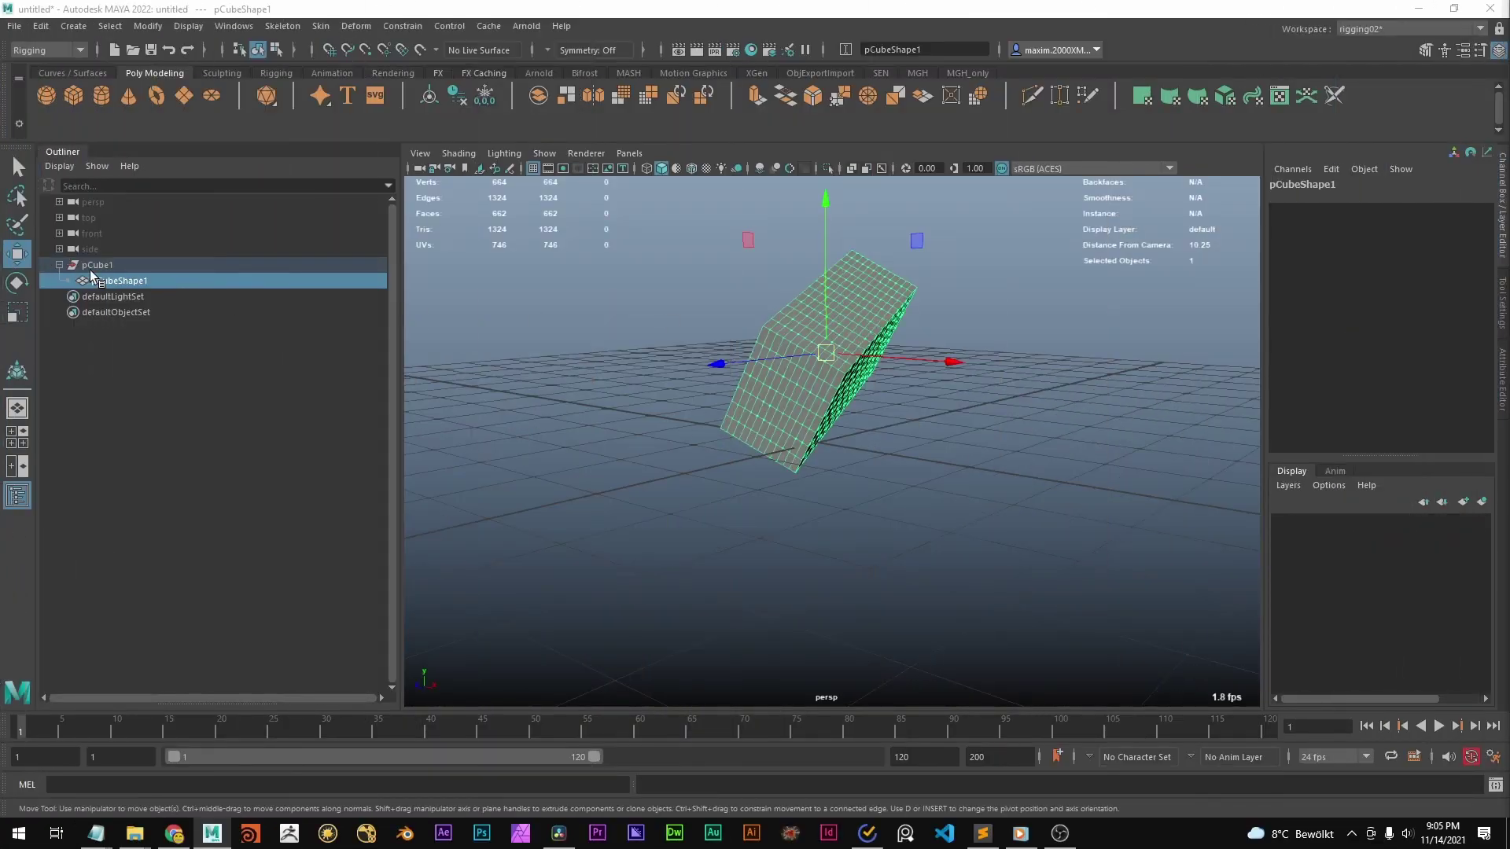
Step: Select pCubeShape1 in the Outliner, and move the pCube1 node away from pCubeShape1 in the node graph
{"action": "double_click", "coordinate": [134, 281]}
{"action": "left_click", "coordinate": [143, 291]}
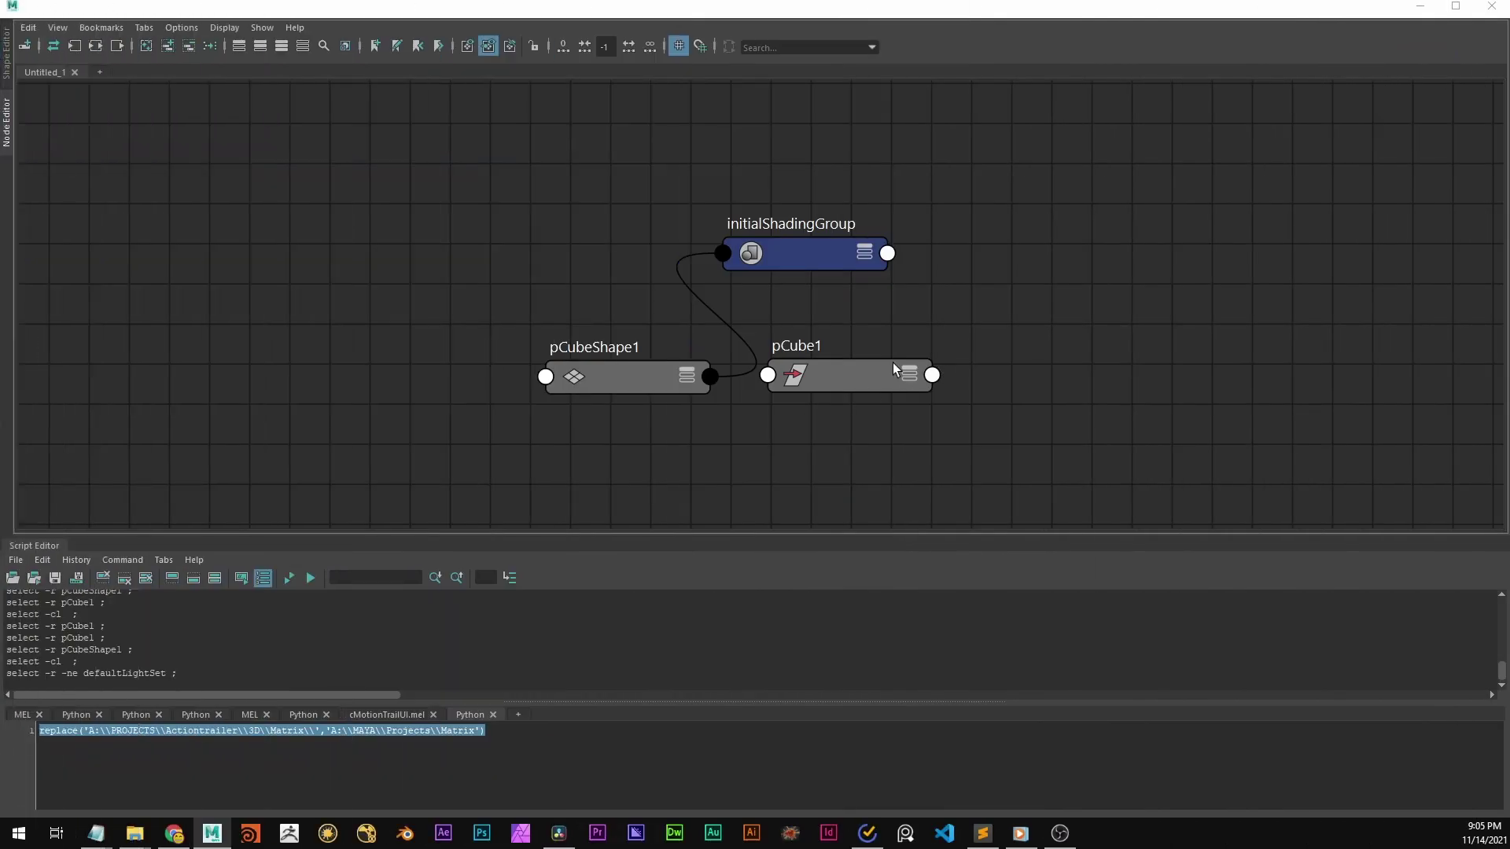
{"action": "left_click_drag", "start_coordinate": [893, 369], "coordinate": [891, 433]}
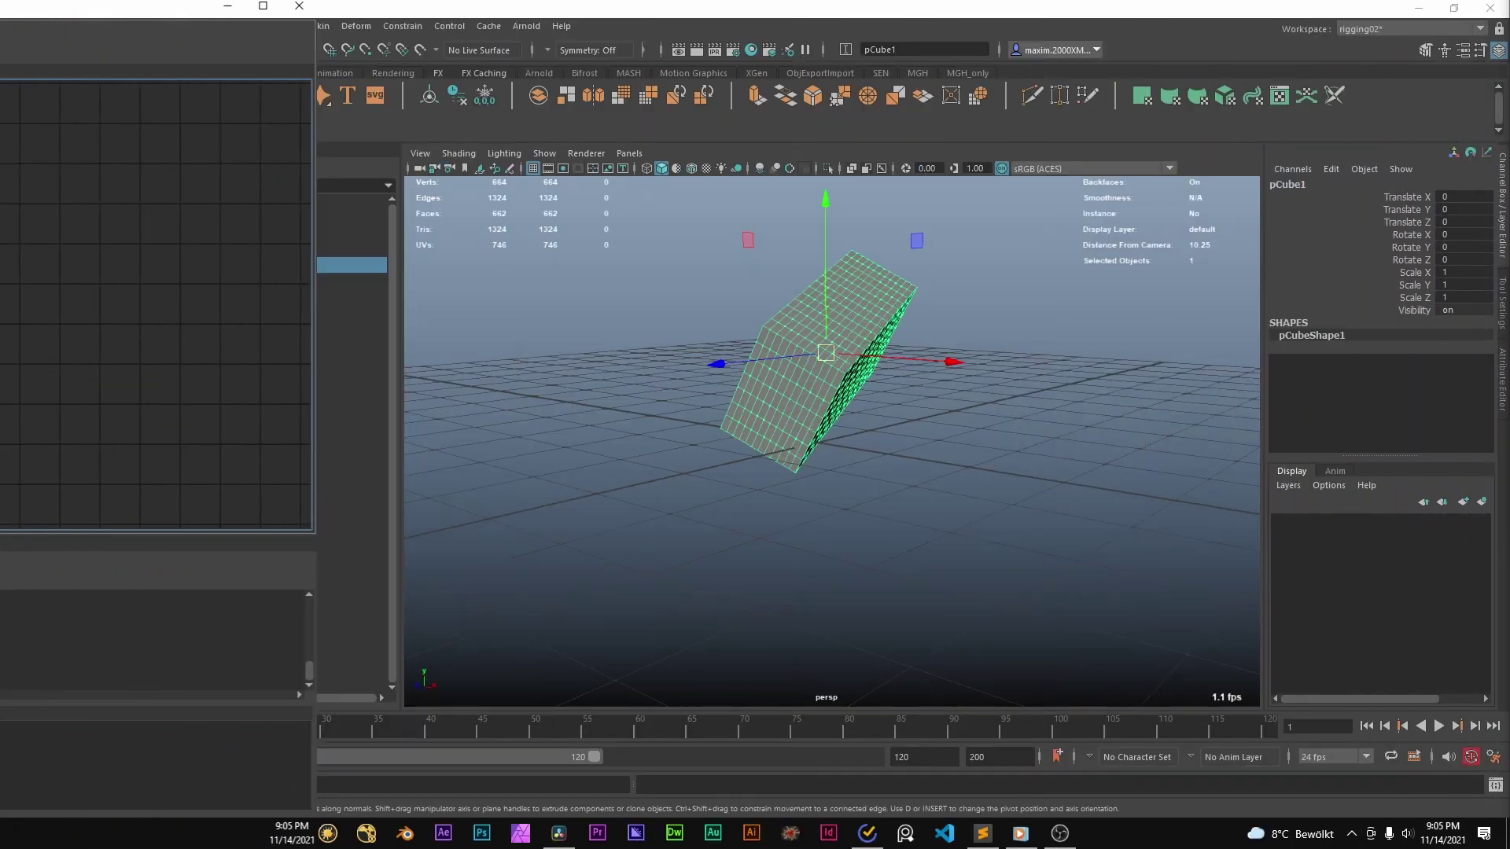
Step: Select pCube1 in the Outliner and show its transform attributes in the Attribute Editor
{"action": "left_click", "coordinate": [97, 265]}
{"action": "left_click", "coordinate": [135, 323]}
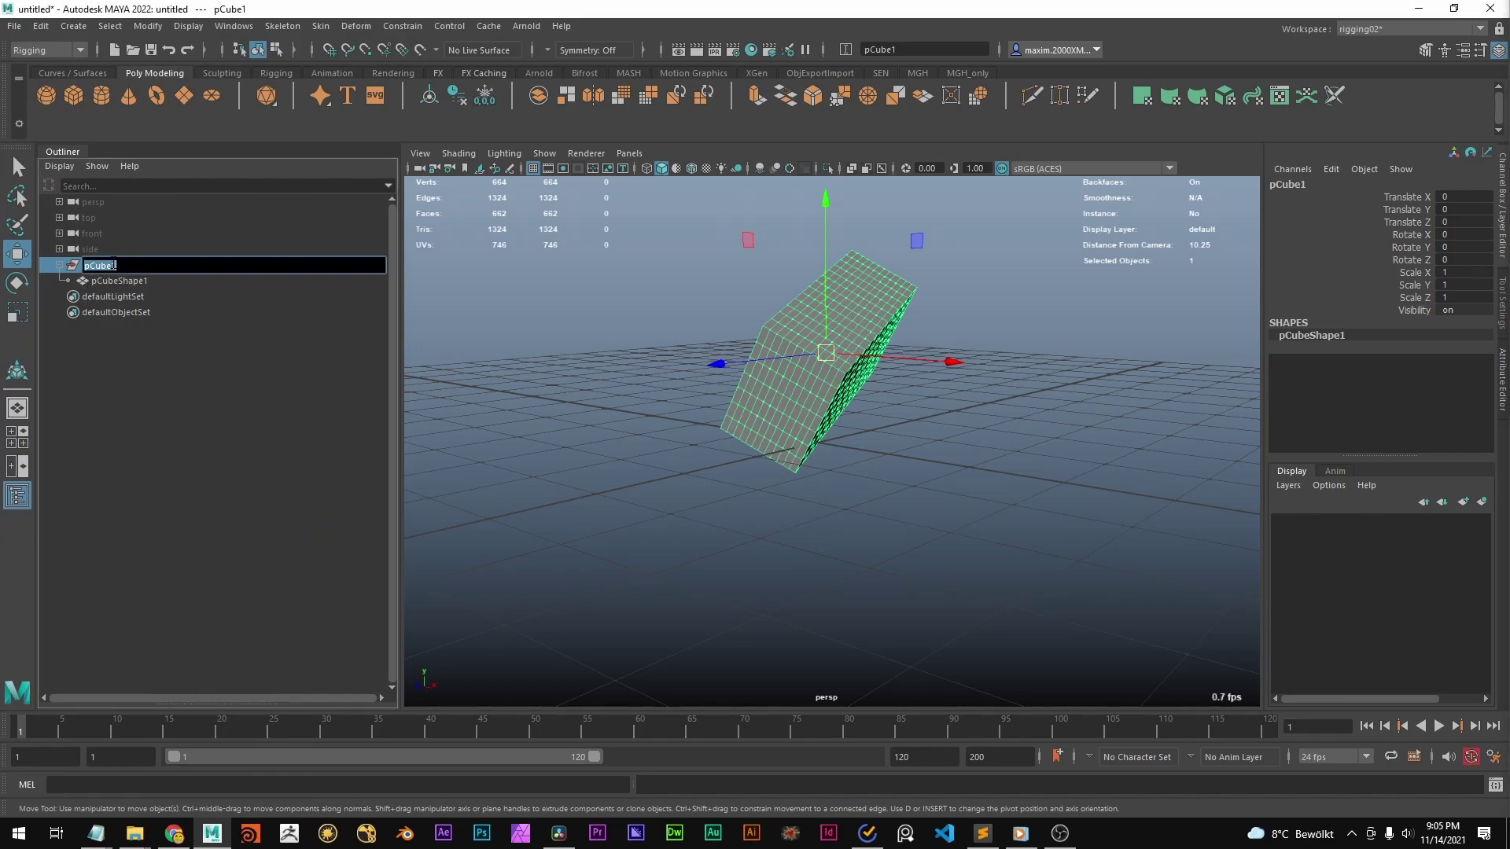
{"action": "left_click", "coordinate": [109, 264]}
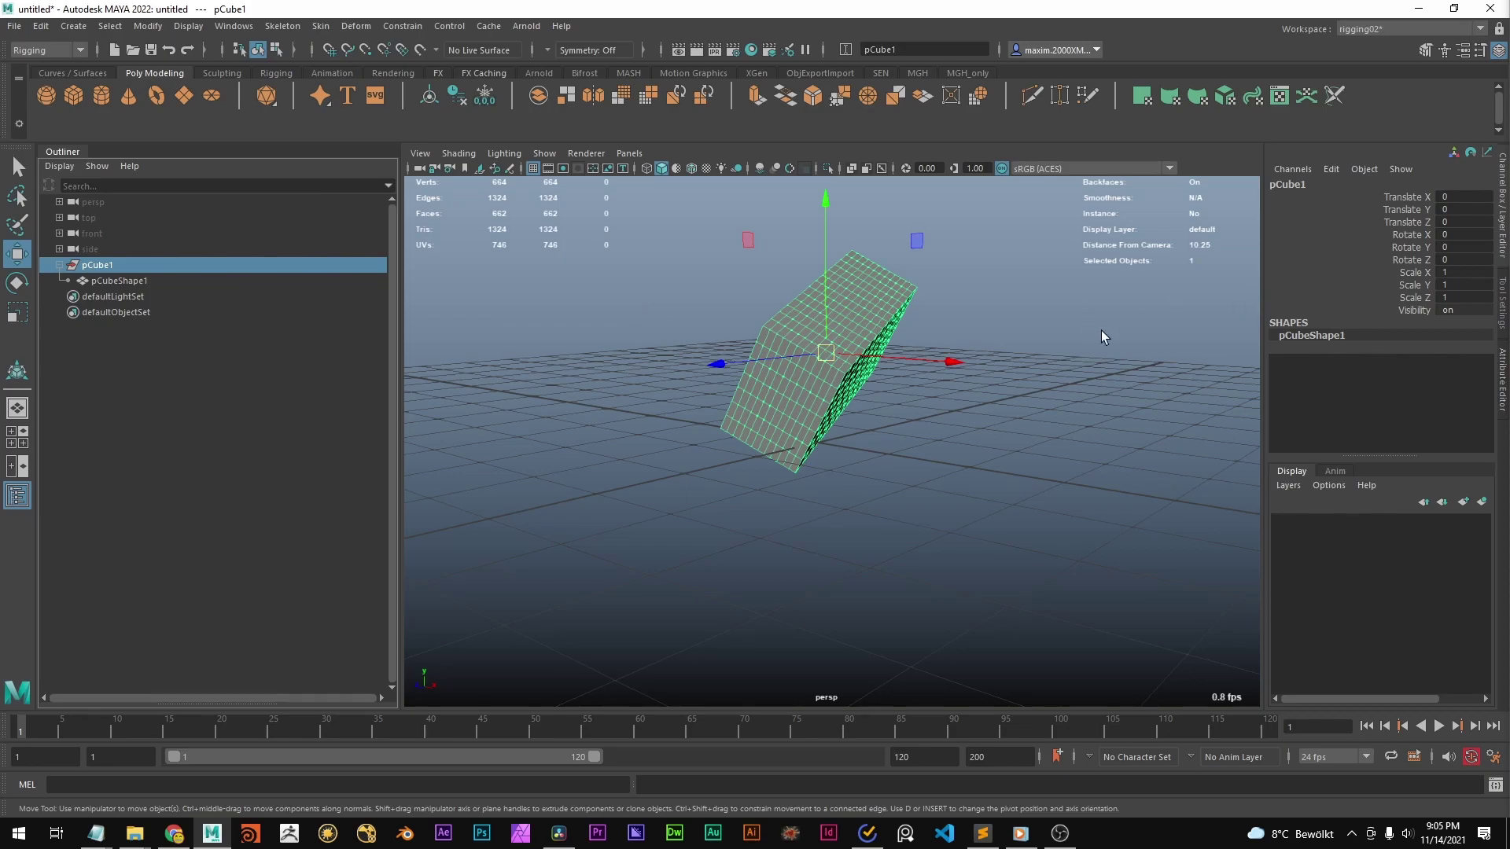
{"action": "key", "text": "ctrl+a"}
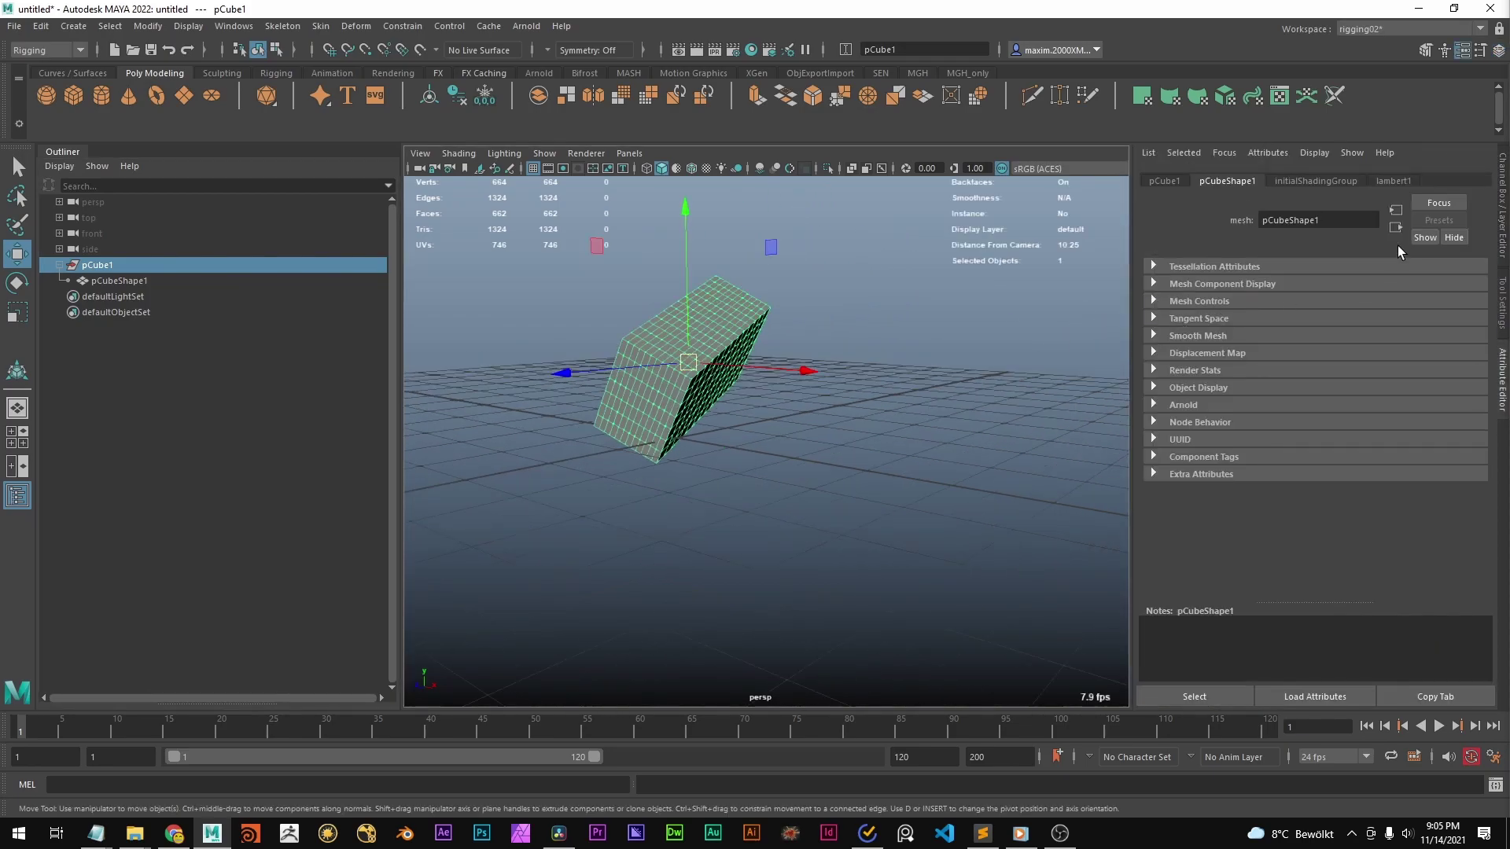
{"action": "left_click", "coordinate": [1164, 181]}
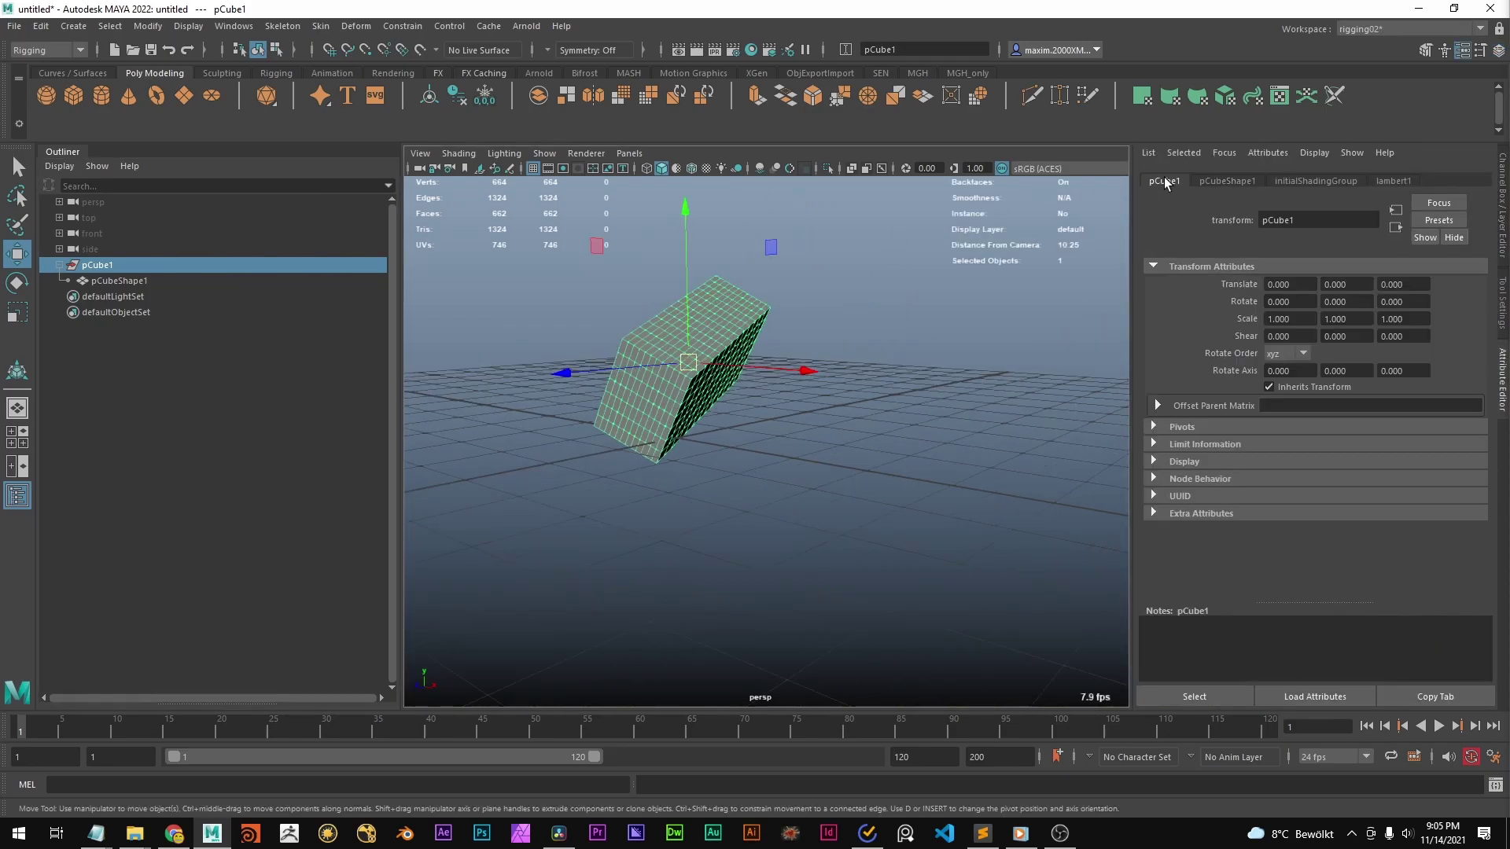
Step: Select pCubeShape1 in the Outliner and inspect its shape, initialShadingGroup and lambert1 attributes
{"action": "double_click", "coordinate": [140, 266]}
{"action": "left_click", "coordinate": [1233, 183]}
{"action": "left_click", "coordinate": [139, 282]}
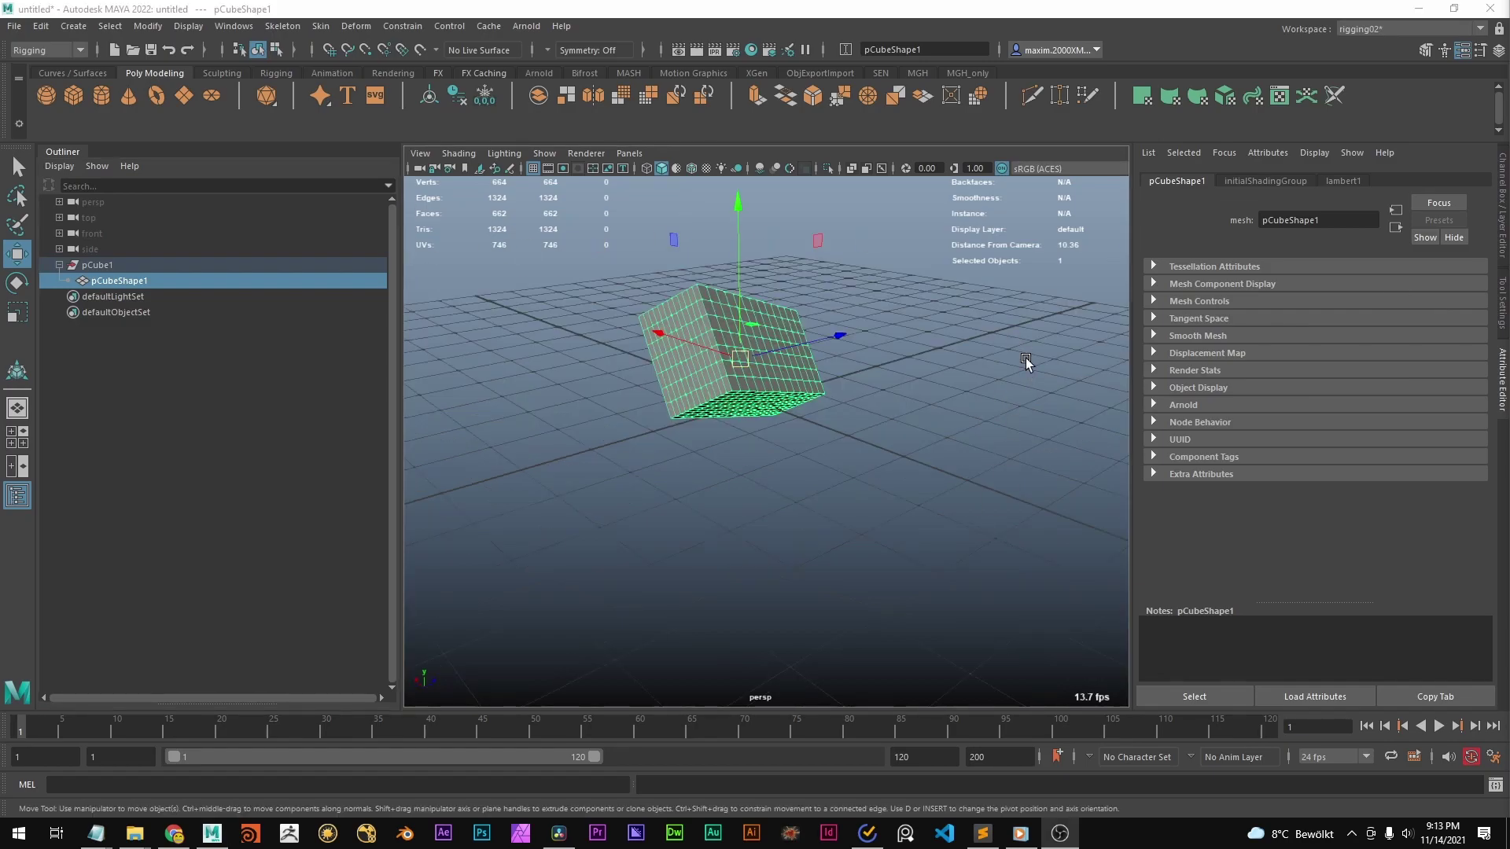
{"action": "left_click", "coordinate": [1262, 179]}
{"action": "left_click", "coordinate": [1339, 181]}
{"action": "left_click", "coordinate": [1294, 181]}
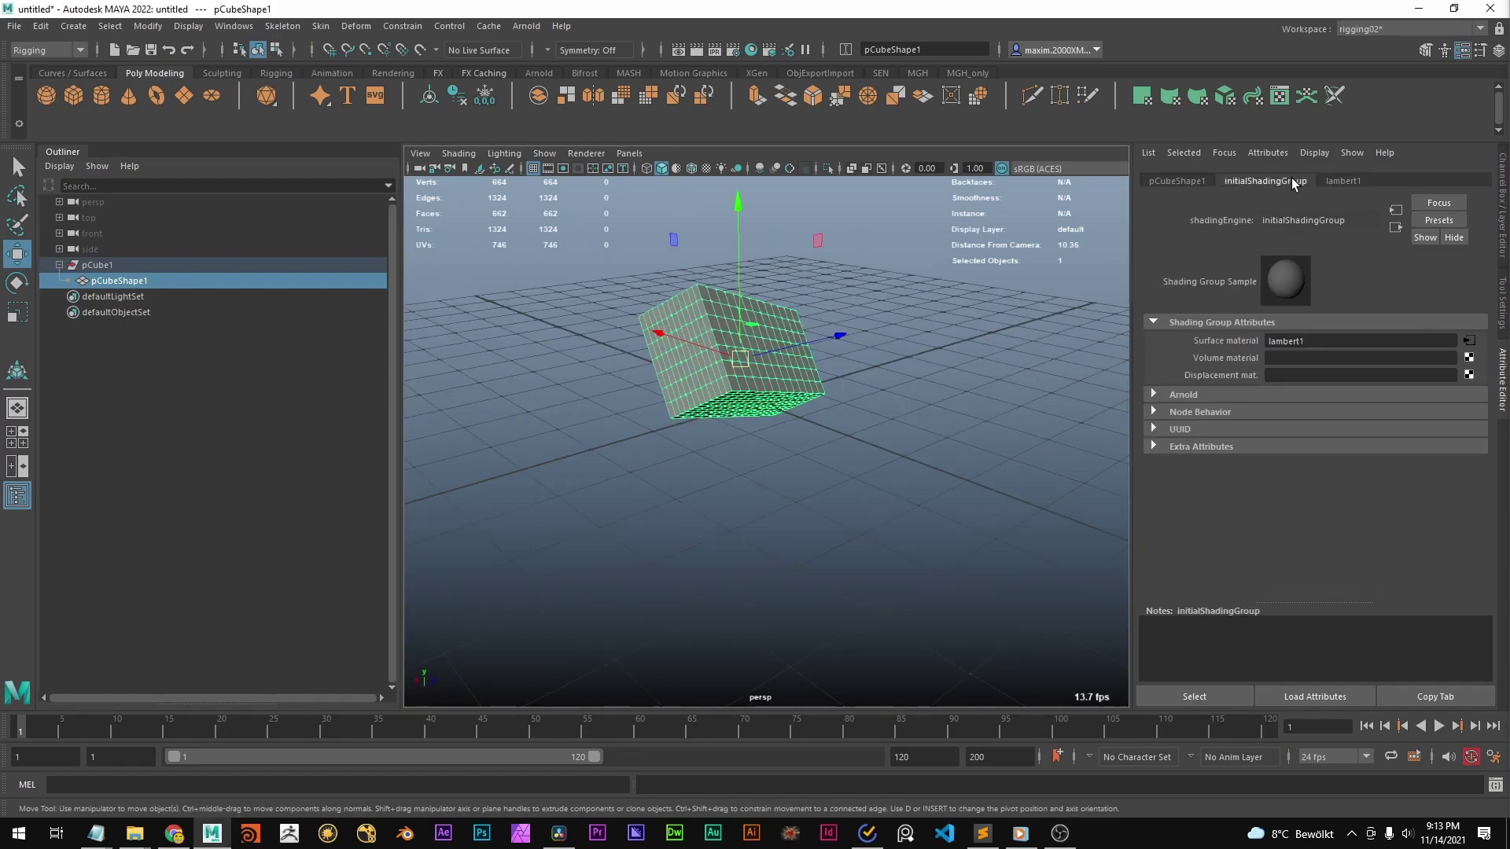
{"action": "left_click", "coordinate": [1343, 180]}
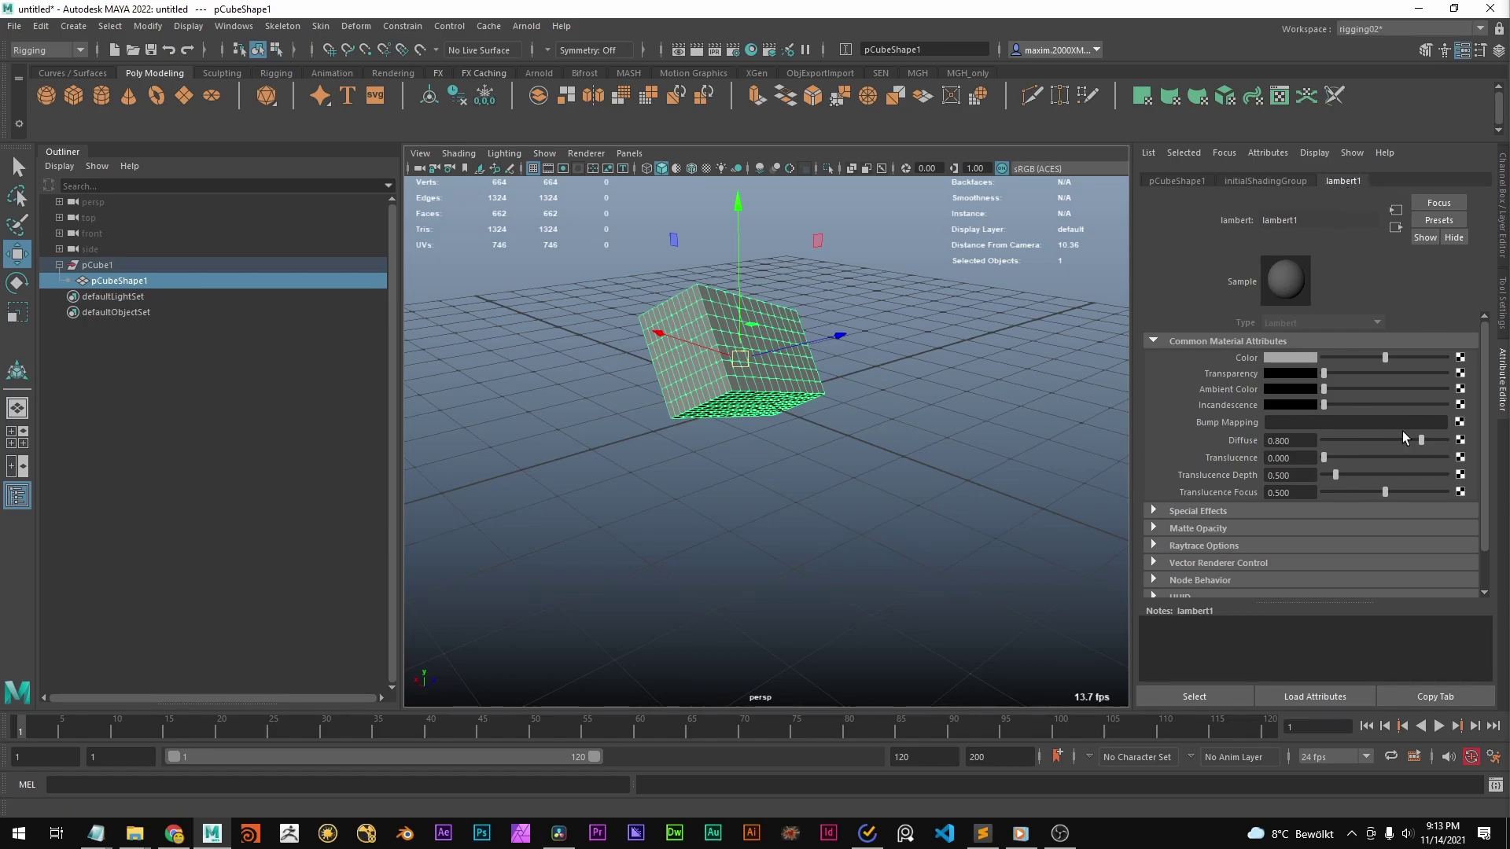
Step: Activate the Select tool, deselect the cube and examine its unselected surface from several angles
{"action": "key", "text": "q"}
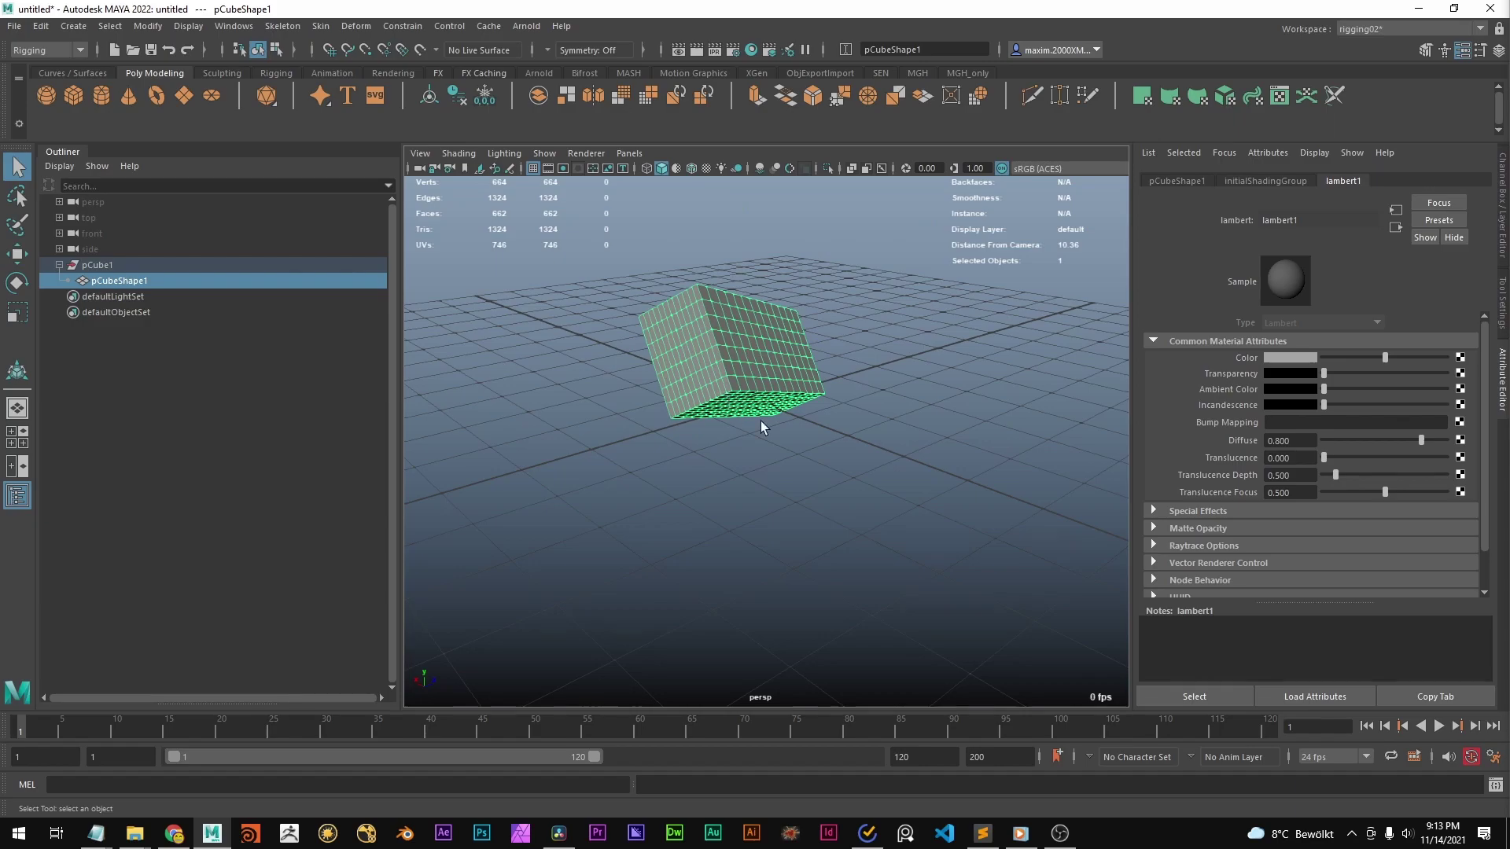
{"action": "left_click", "coordinate": [761, 422]}
{"action": "left_click", "coordinate": [708, 346]}
{"action": "left_click", "coordinate": [746, 456]}
{"action": "left_click_drag", "start_coordinate": [746, 456], "coordinate": [737, 403], "text": "alt"}
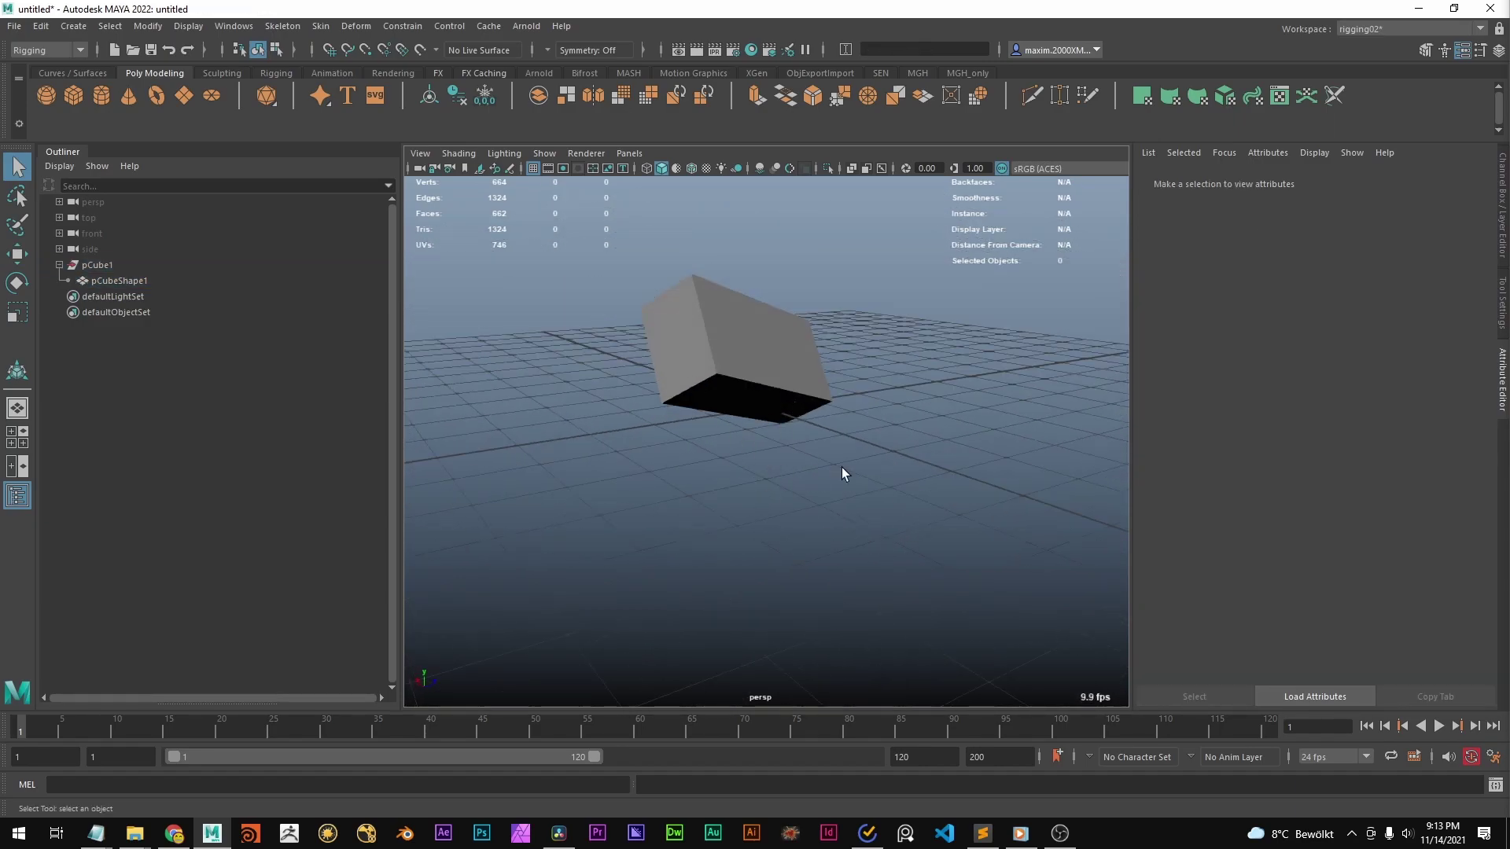
{"action": "left_click_drag", "start_coordinate": [842, 472], "coordinate": [812, 515], "text": "alt"}
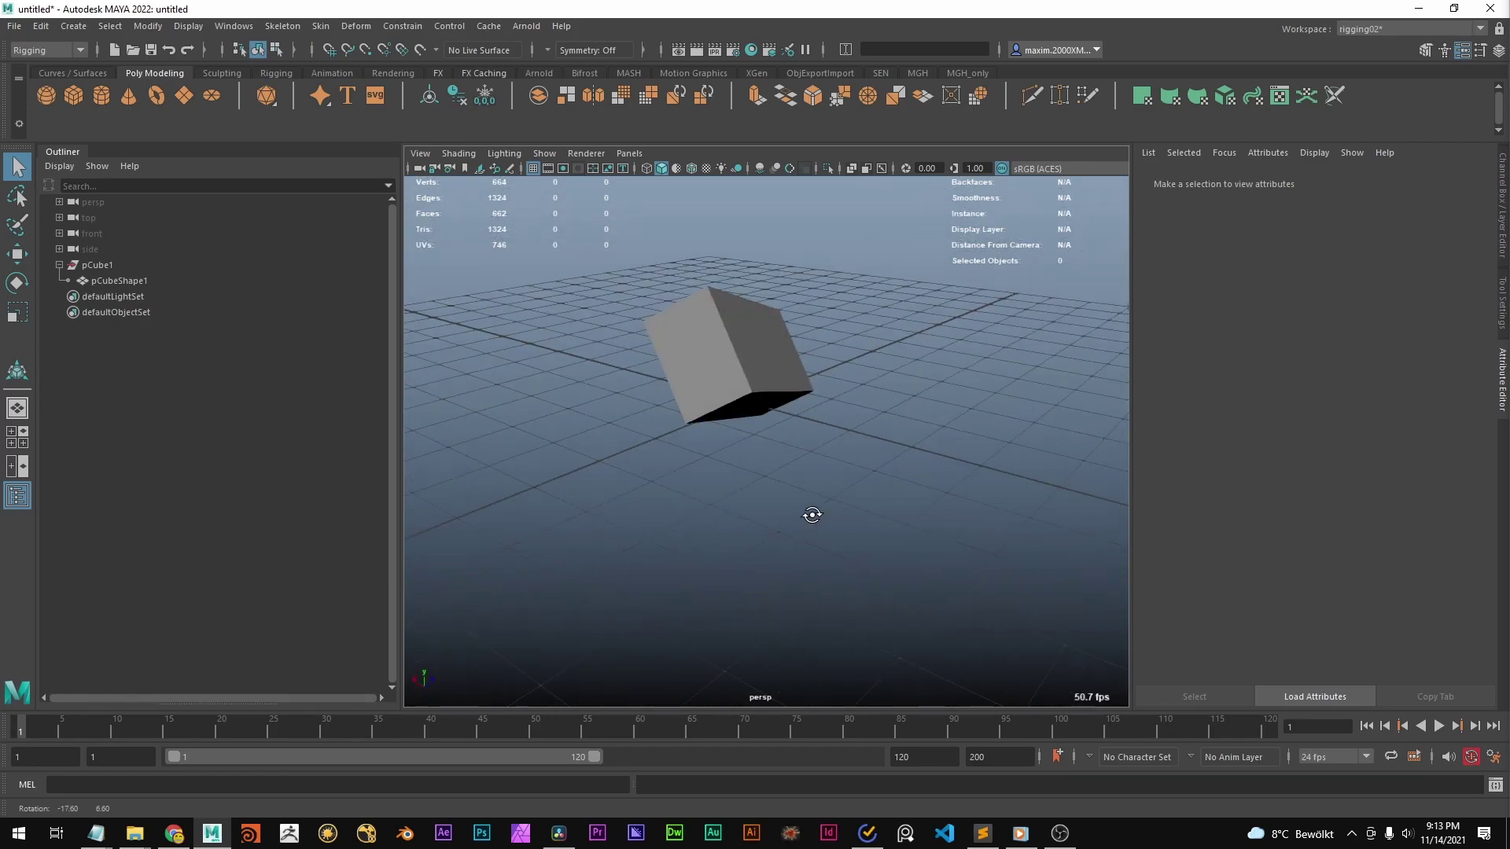
Step: Select the cube and review its lambert1, pCubeShape1 and initialShadingGroup attributes
{"action": "left_click", "coordinate": [715, 324]}
{"action": "left_click", "coordinate": [1337, 181]}
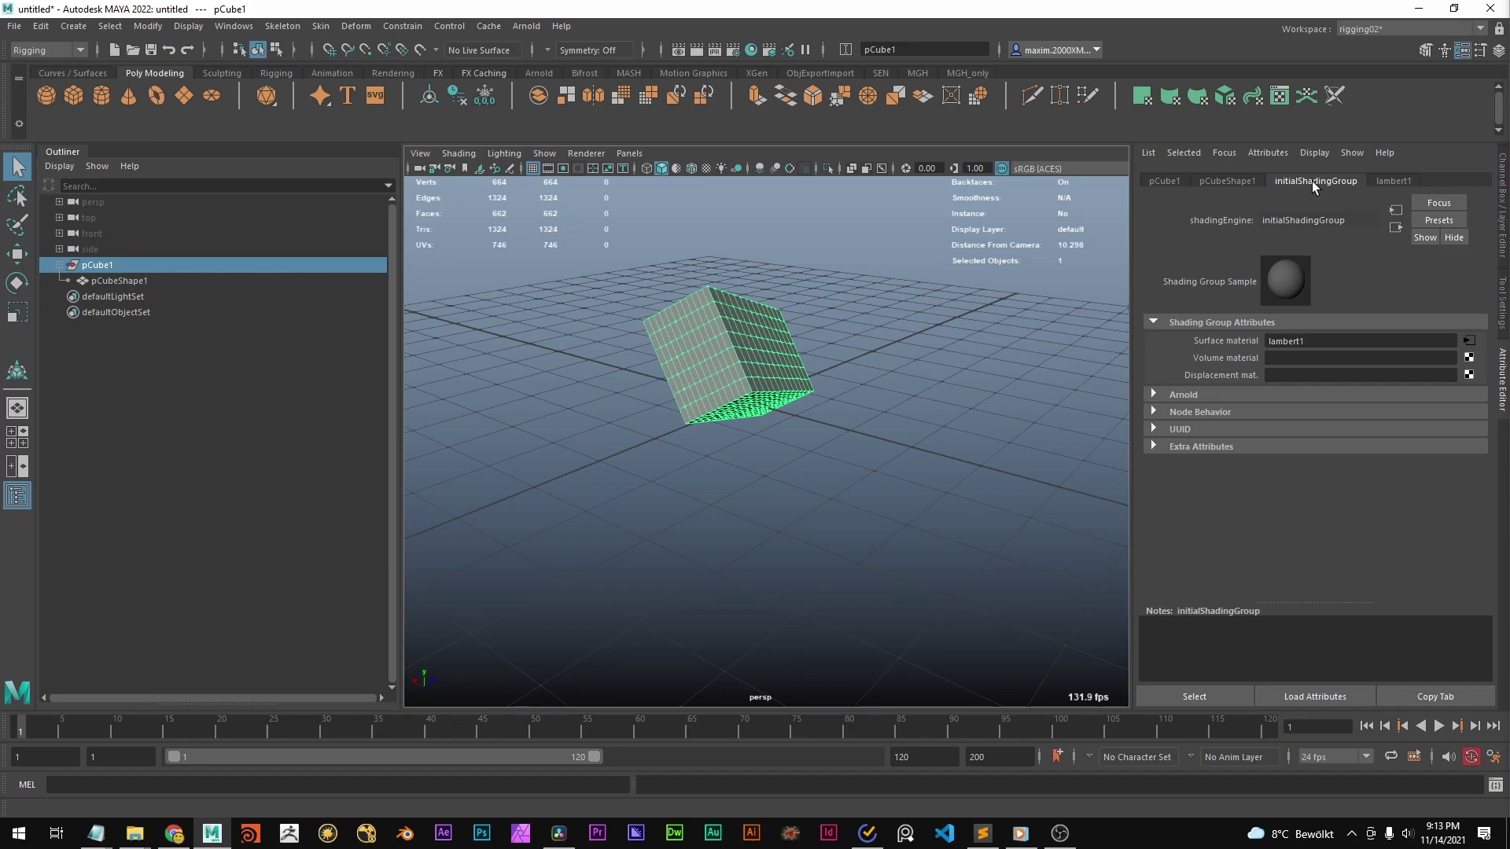
{"action": "left_click", "coordinate": [1393, 181]}
{"action": "left_click", "coordinate": [1225, 181]}
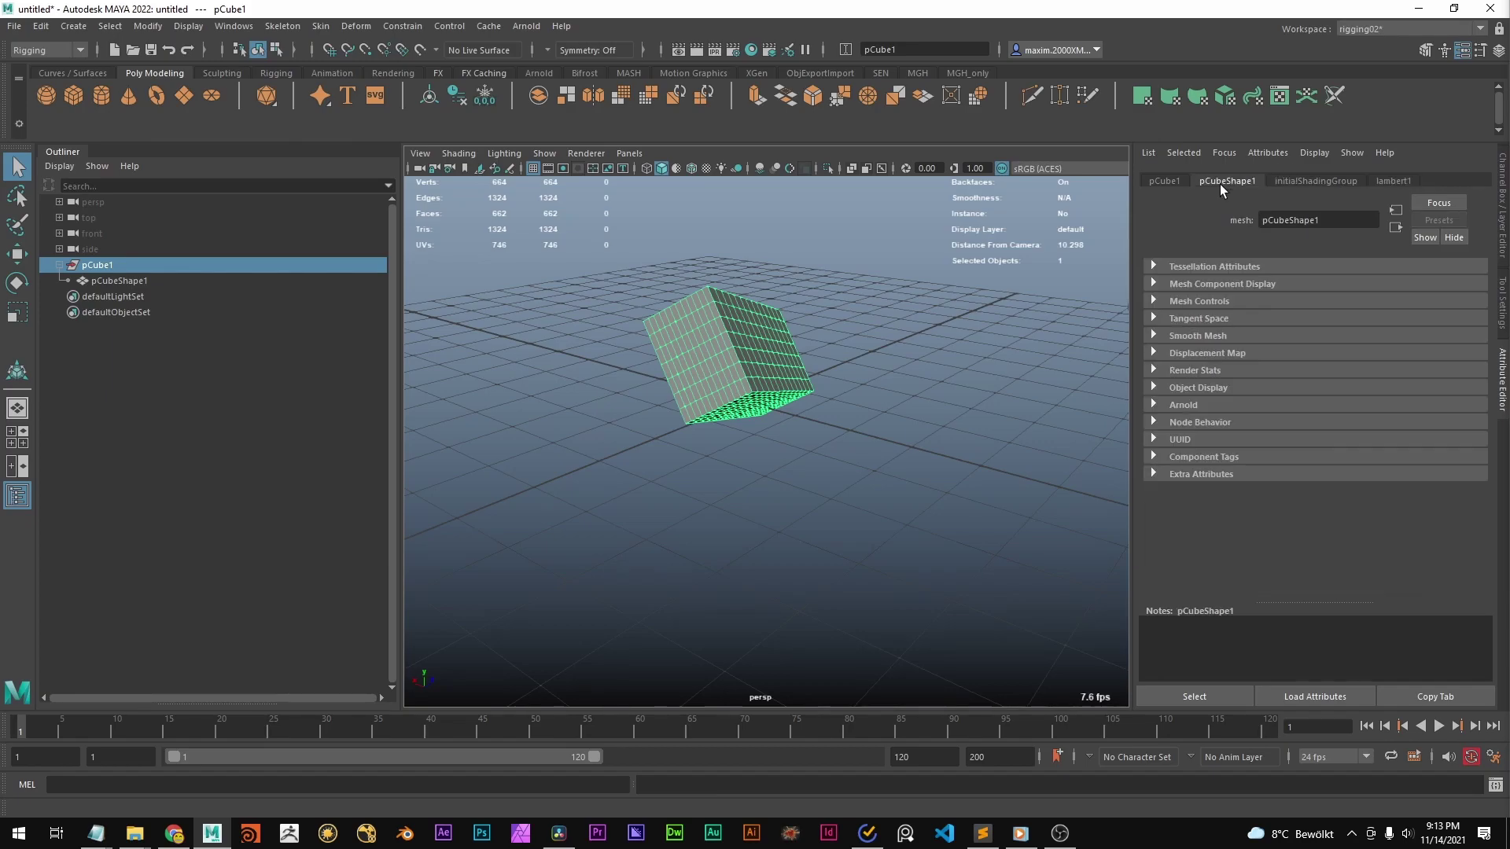
{"action": "left_click", "coordinate": [1333, 179]}
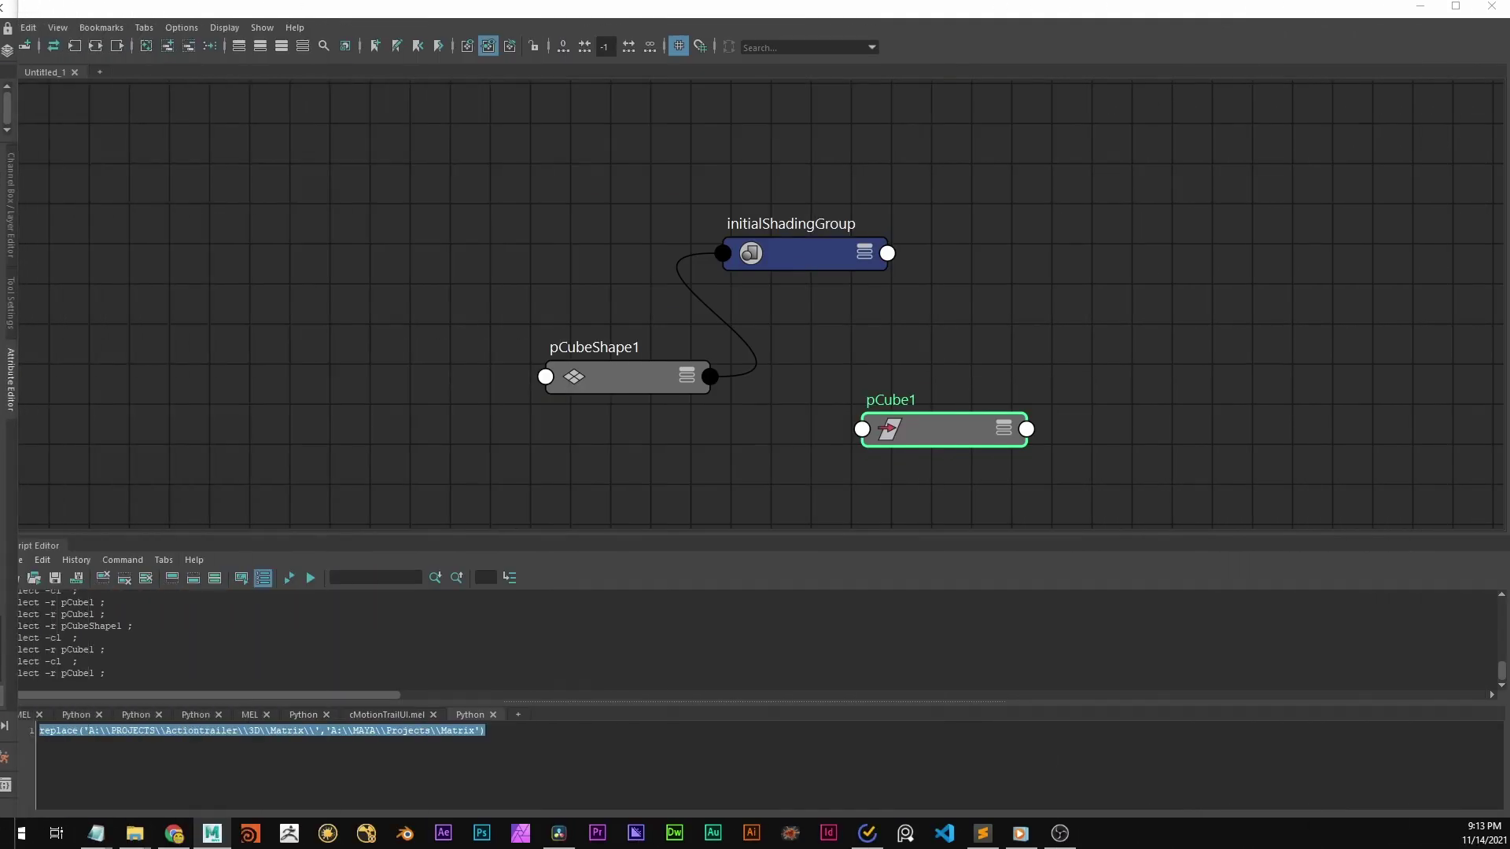
Step: Spread the pCubeShape1 and initialShadingGroup nodes apart in the node graph, and leave initialShadingGroup selected
{"action": "left_click_drag", "start_coordinate": [832, 262], "coordinate": [978, 307]}
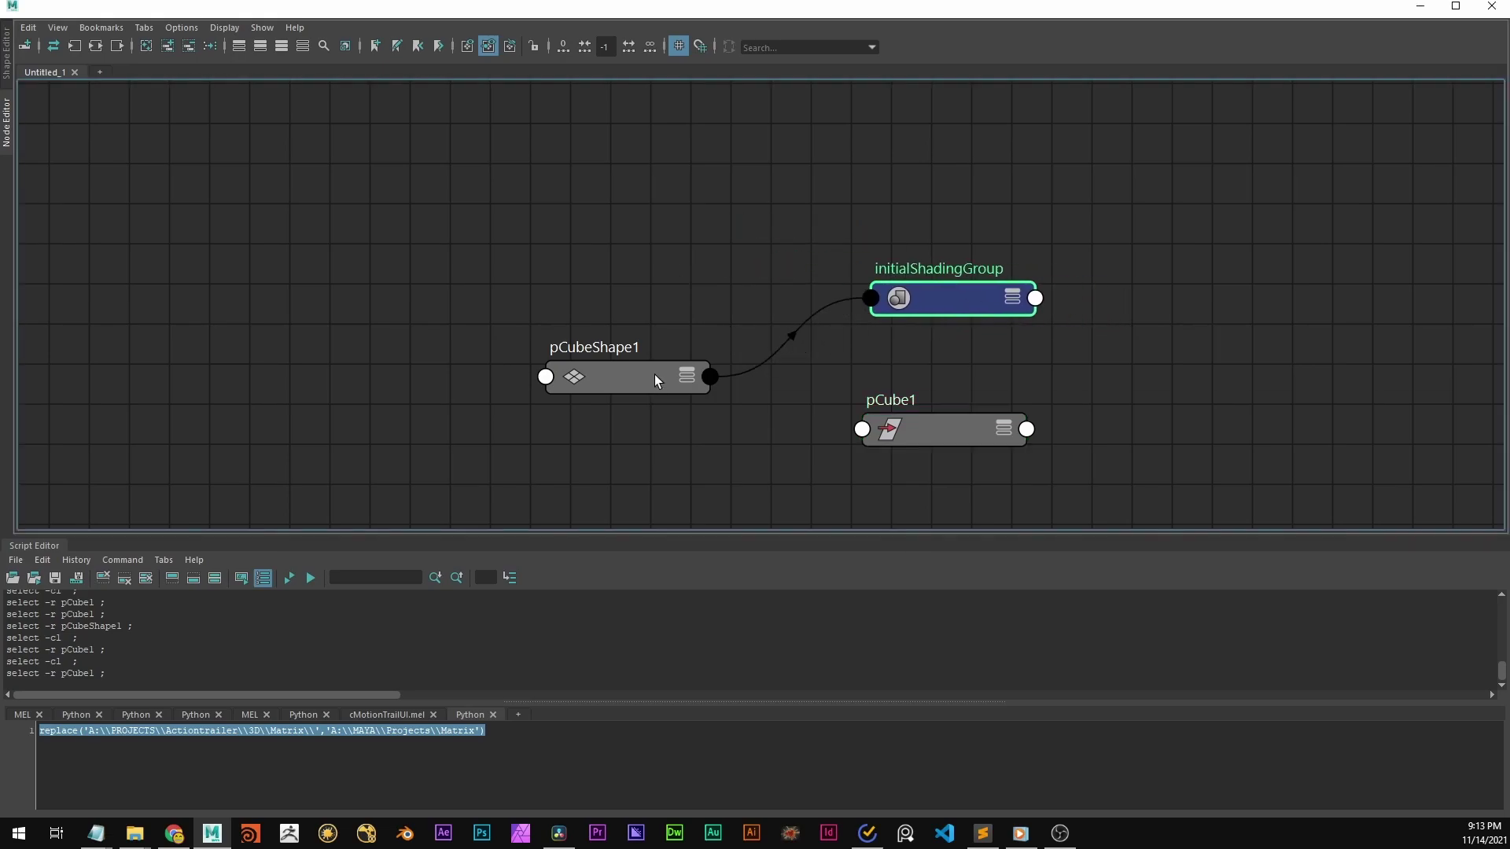
{"action": "left_click_drag", "start_coordinate": [648, 374], "coordinate": [550, 240]}
{"action": "left_click_drag", "start_coordinate": [927, 270], "coordinate": [903, 237], "text": "shift"}
{"action": "left_click", "coordinate": [922, 252]}
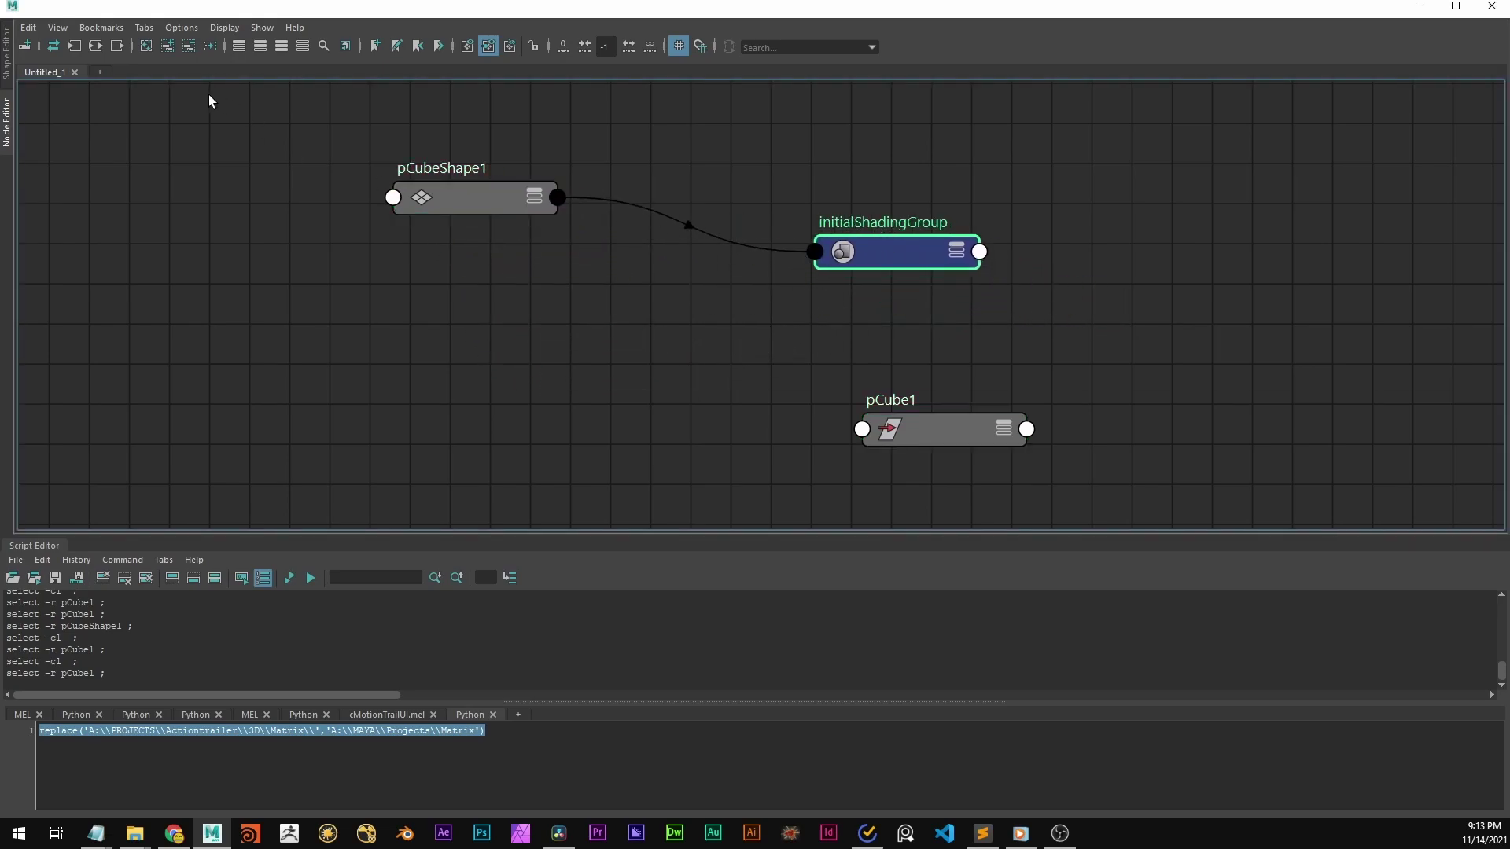
Step: Graph the input and output connections of initialShadingGroup, and move the lightLinker1 and renderPartition nodes farther away from it
{"action": "left_click", "coordinate": [95, 46]}
{"action": "left_click_drag", "start_coordinate": [725, 322], "coordinate": [739, 282]}
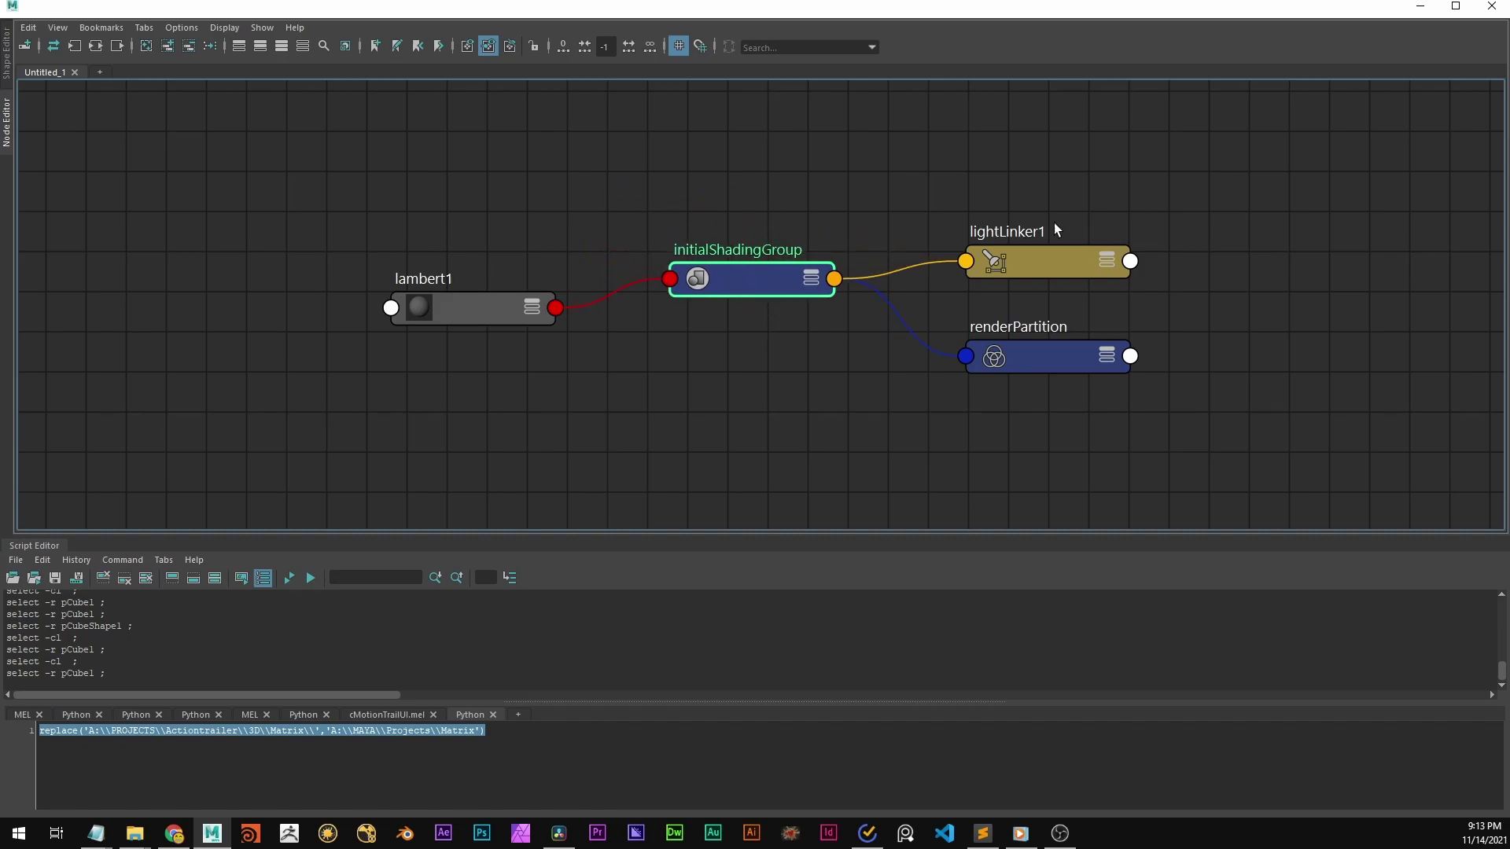
{"action": "left_click_drag", "start_coordinate": [1066, 255], "coordinate": [1197, 109]}
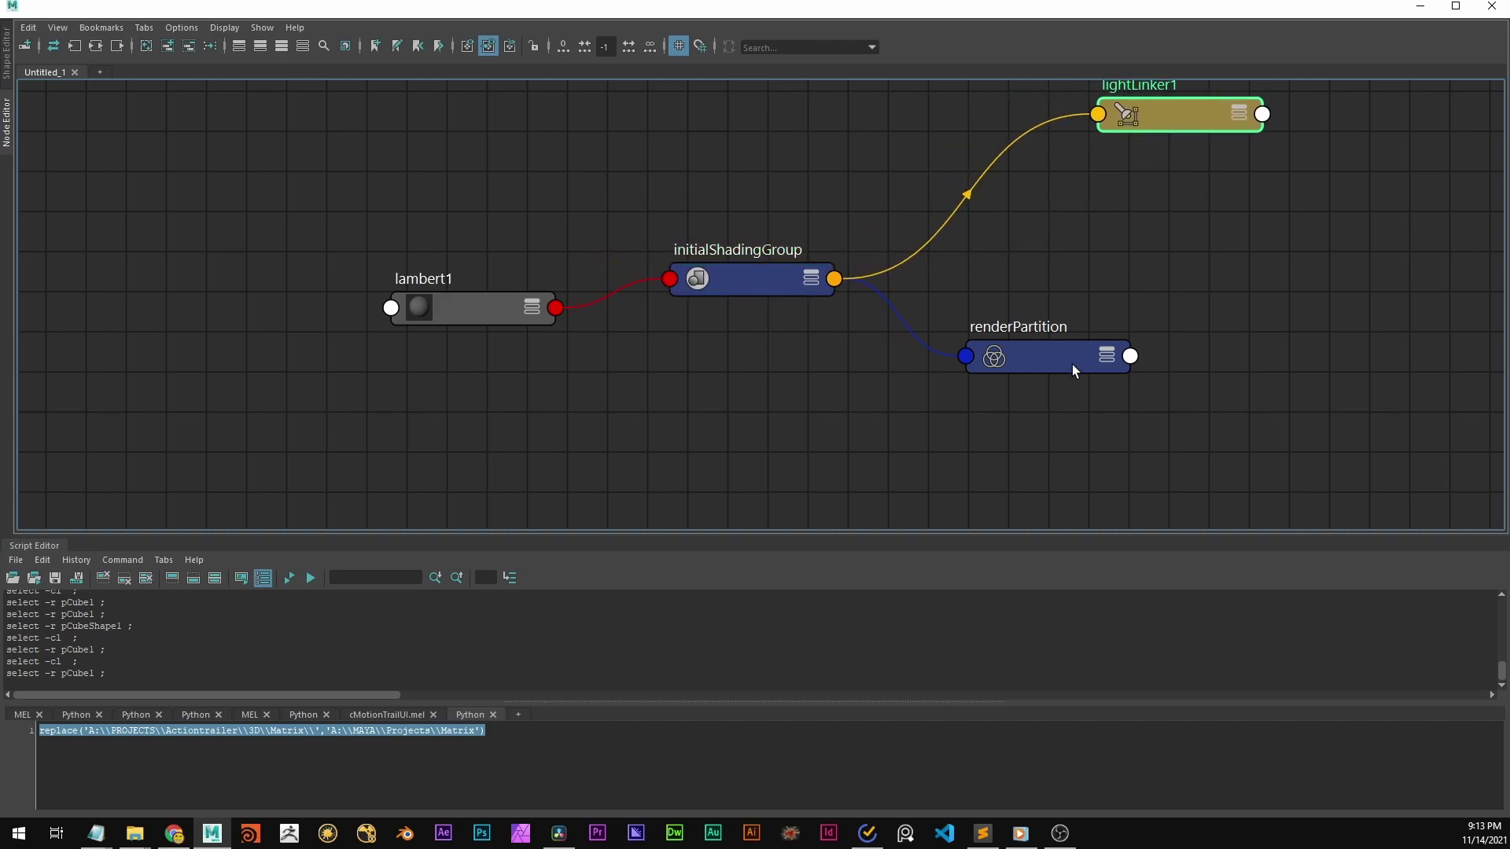
{"action": "left_click_drag", "start_coordinate": [1072, 365], "coordinate": [1436, 341]}
Step: Expand the initialShadingGroup node to list all its attributes, and move lambert1 farther away from it
{"action": "left_click", "coordinate": [810, 278]}
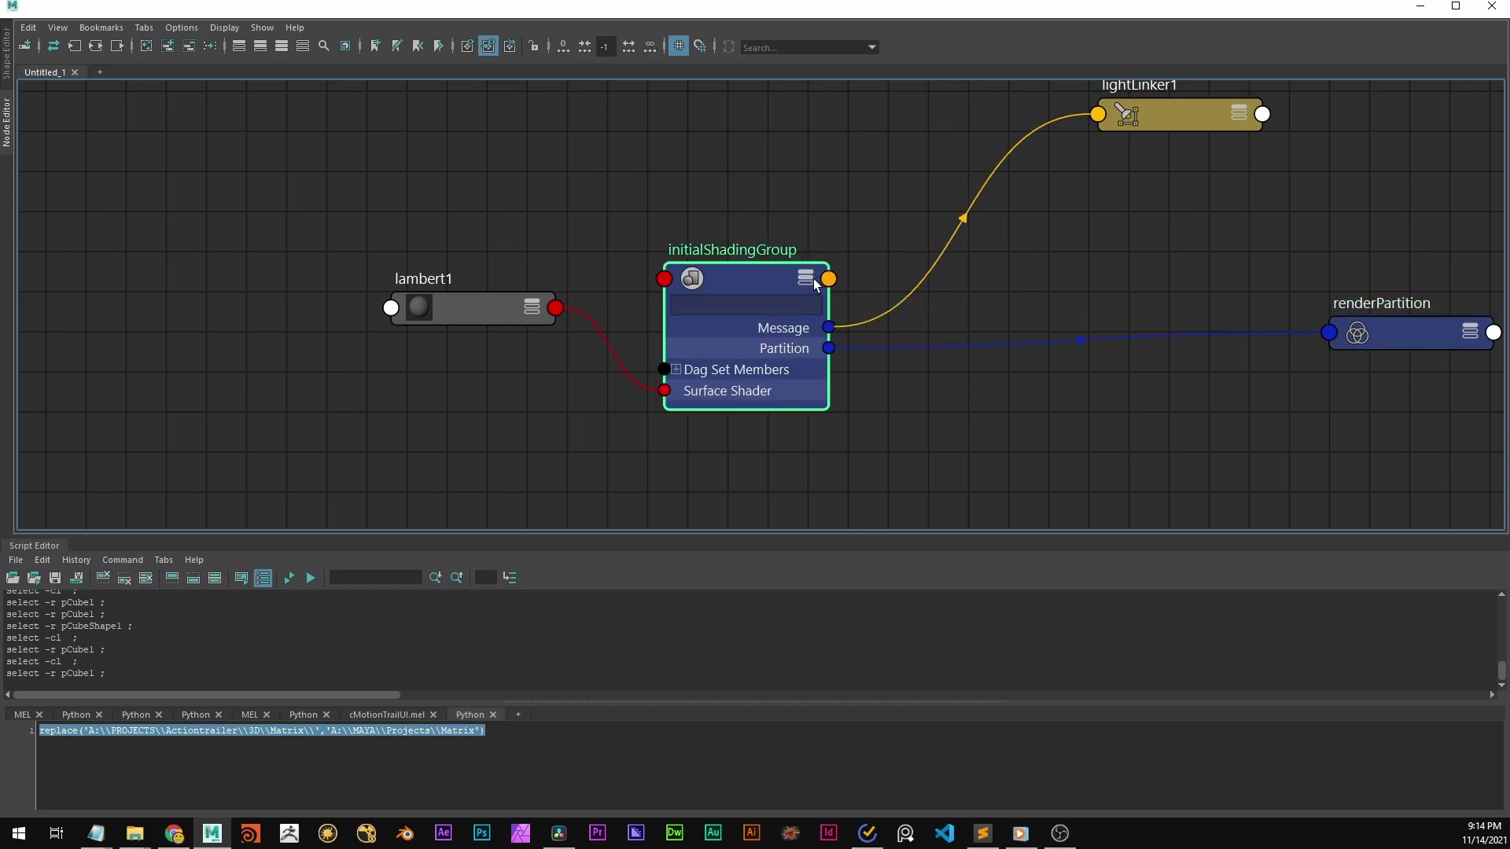
{"action": "left_click_drag", "start_coordinate": [730, 276], "coordinate": [828, 239]}
{"action": "left_click", "coordinate": [898, 255]}
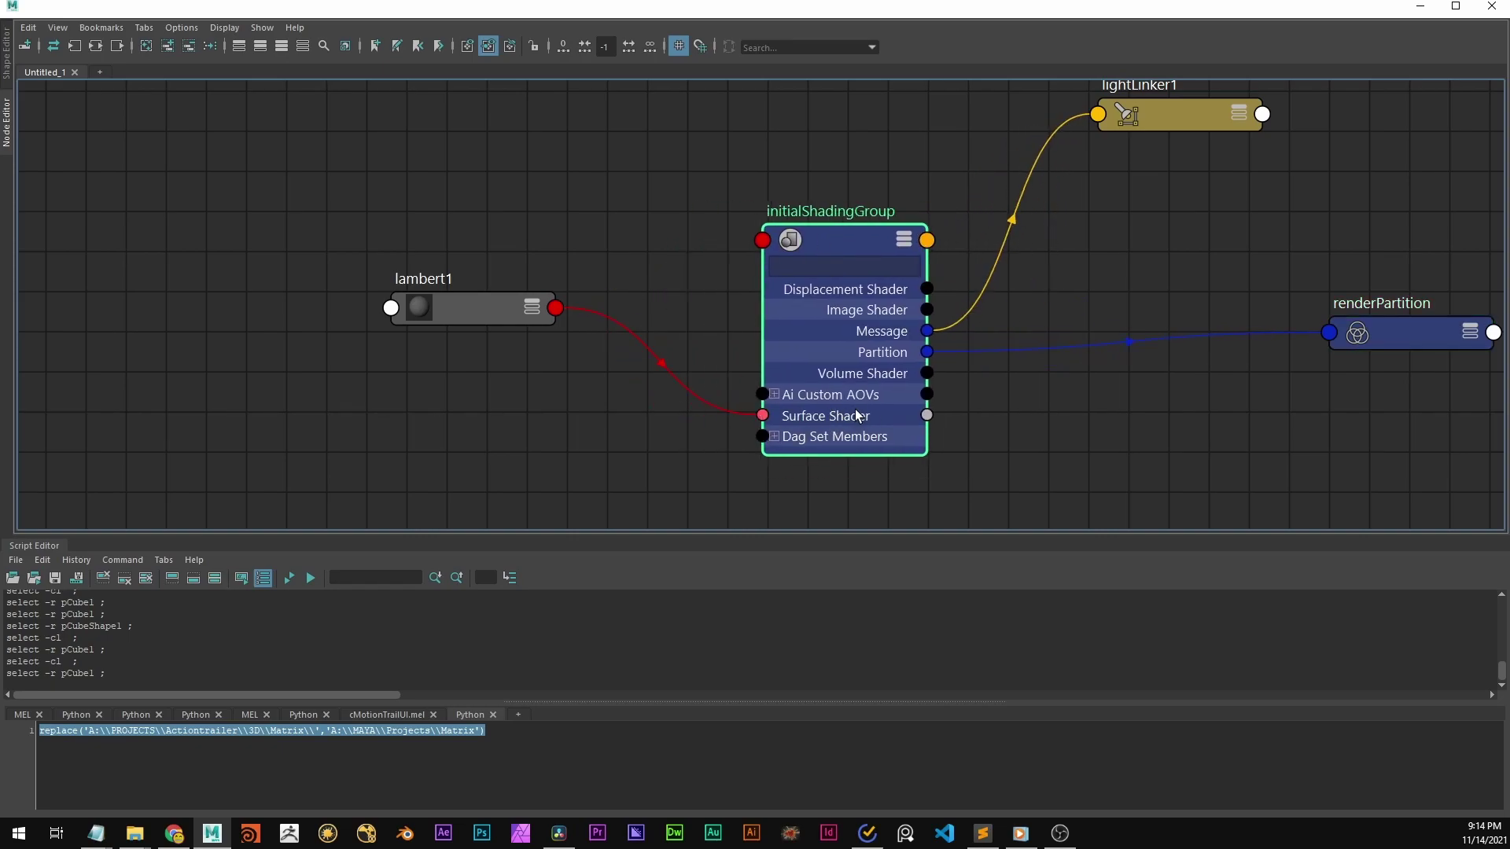
{"action": "left_click_drag", "start_coordinate": [432, 321], "coordinate": [283, 299]}
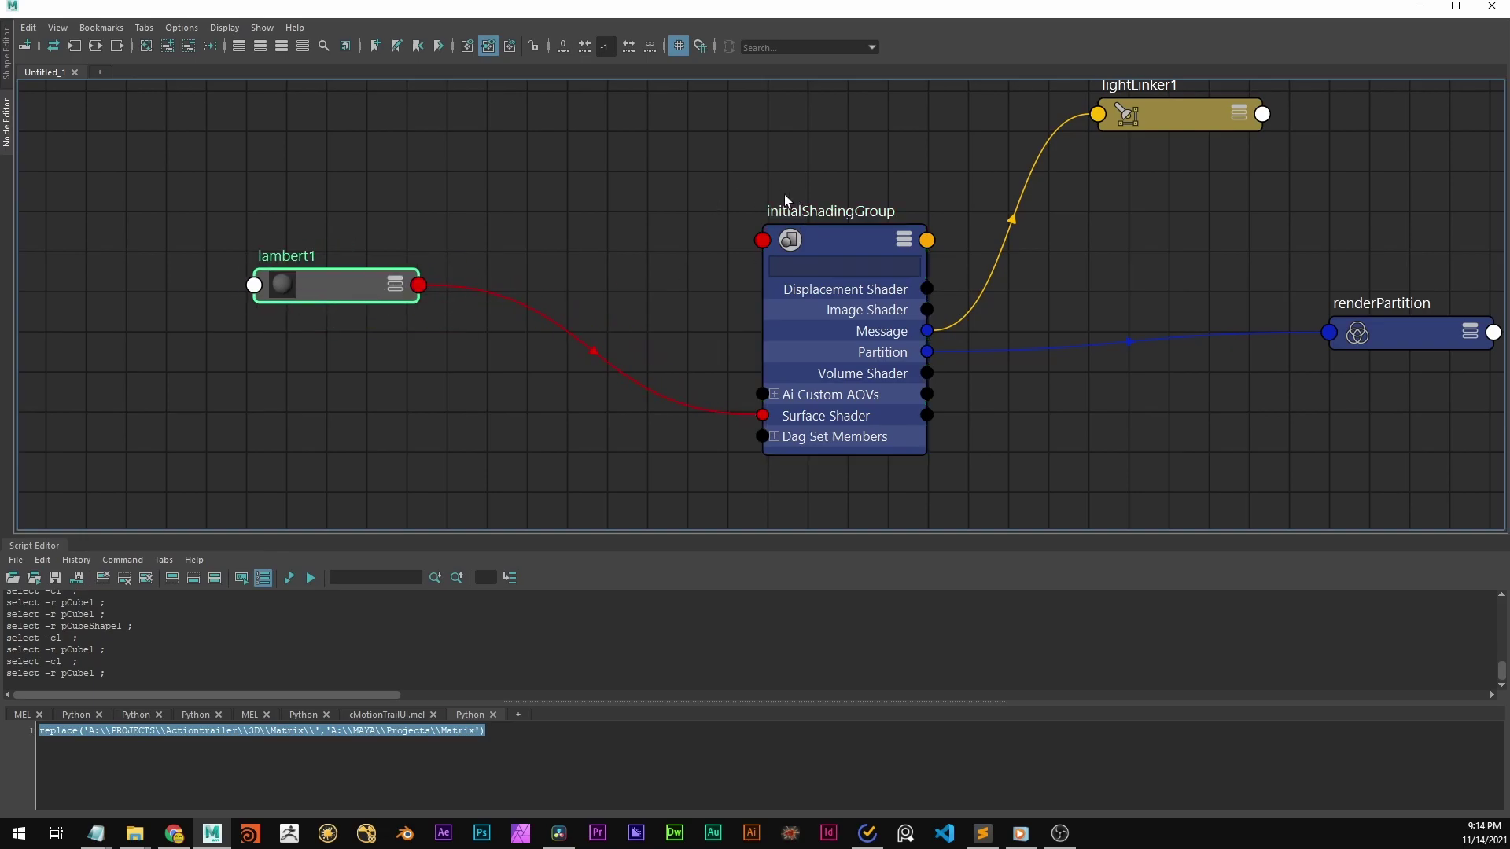
Step: Select lambert1 and initialShadingGroup together and shift both nodes away from lightLinker1 and renderPartition
{"action": "double_click", "coordinate": [811, 211]}
{"action": "left_click", "coordinate": [619, 220]}
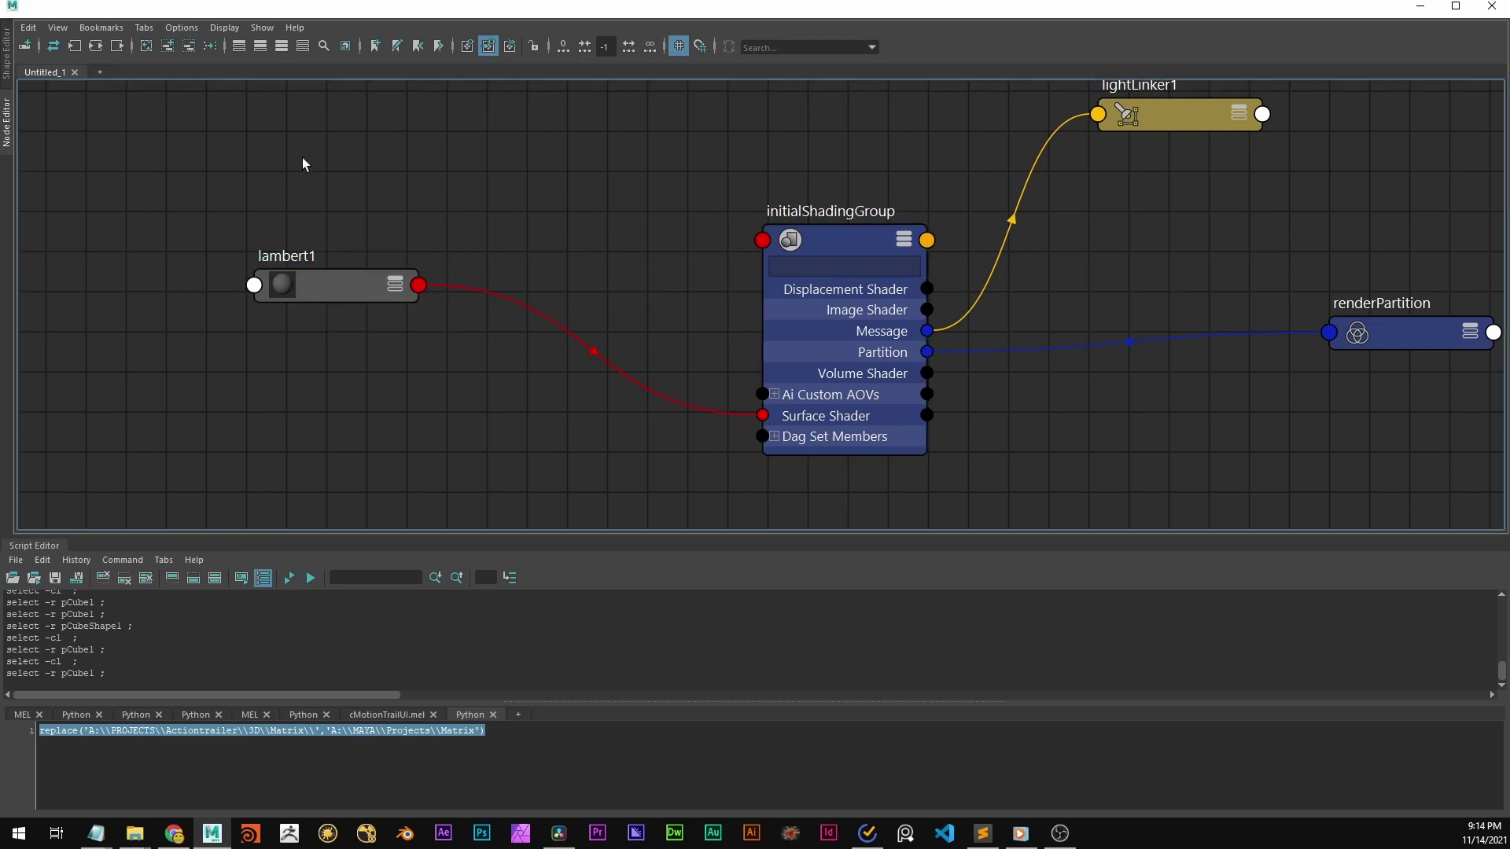
{"action": "left_click_drag", "start_coordinate": [211, 148], "coordinate": [818, 445]}
{"action": "left_click_drag", "start_coordinate": [821, 240], "coordinate": [701, 221]}
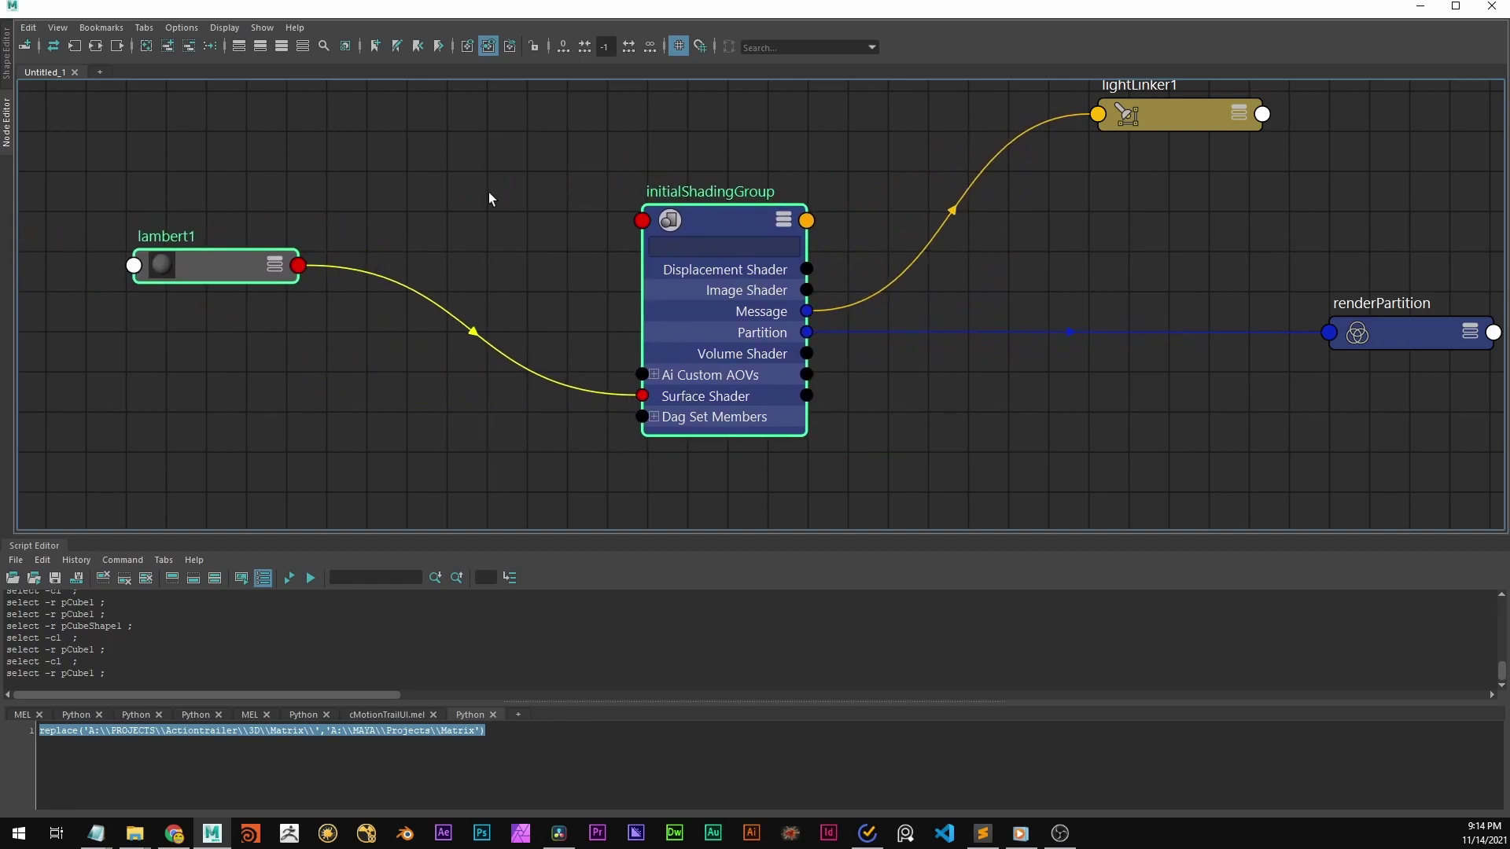
Step: Try to delete the lambert1 and initialShadingGroup nodes together, and undo the attempt
{"action": "left_click", "coordinate": [145, 152]}
{"action": "left_click_drag", "start_coordinate": [145, 152], "coordinate": [738, 470]}
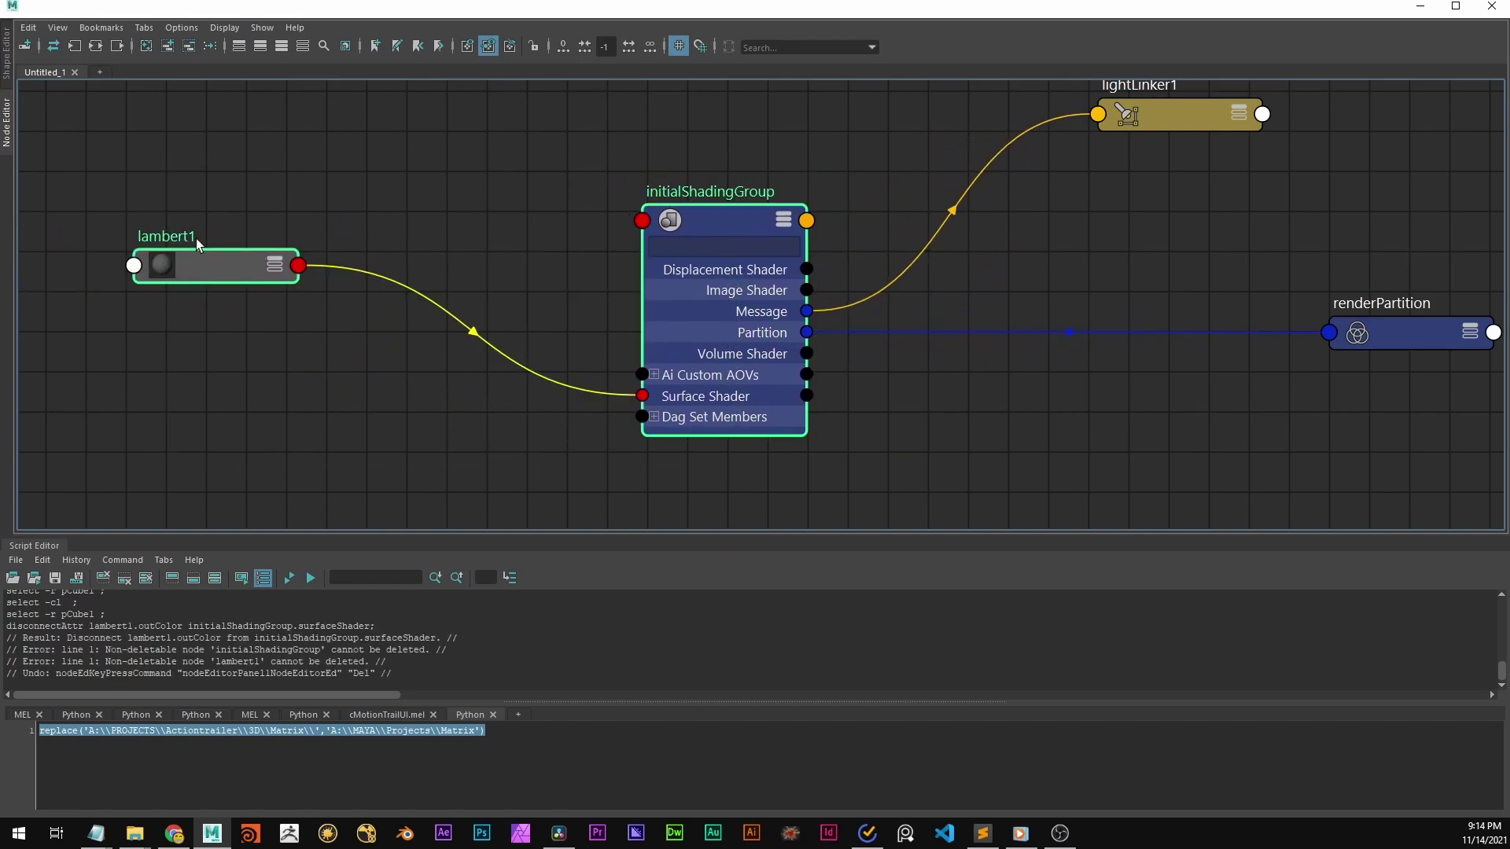
{"action": "key", "text": "Escape"}
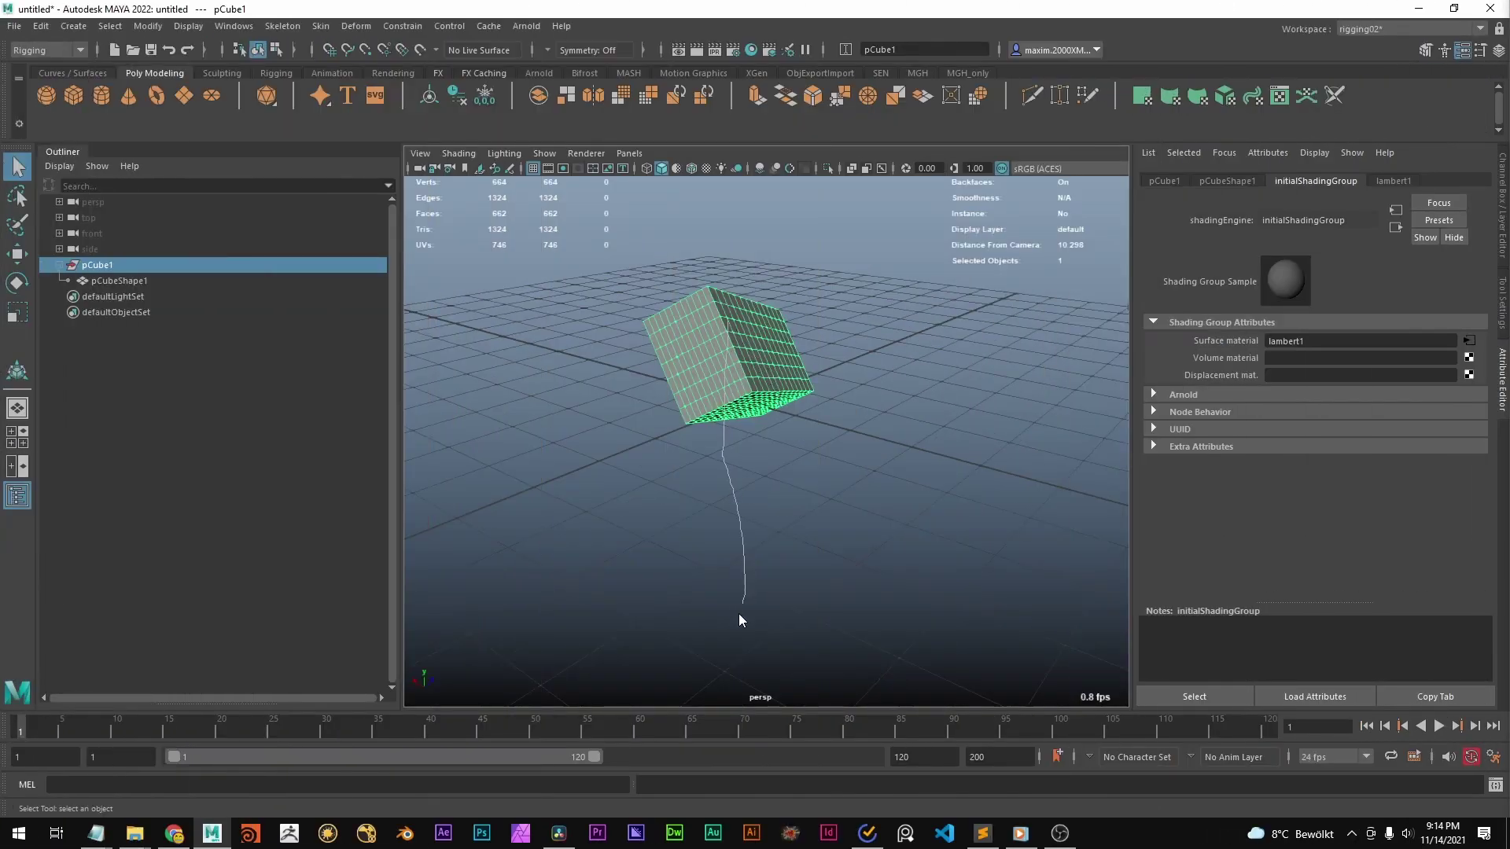
Step: Assign a new Arnold aiStandardSurface material to the selected cube
{"action": "right_click_drag", "start_coordinate": [738, 613], "coordinate": [738, 717]}
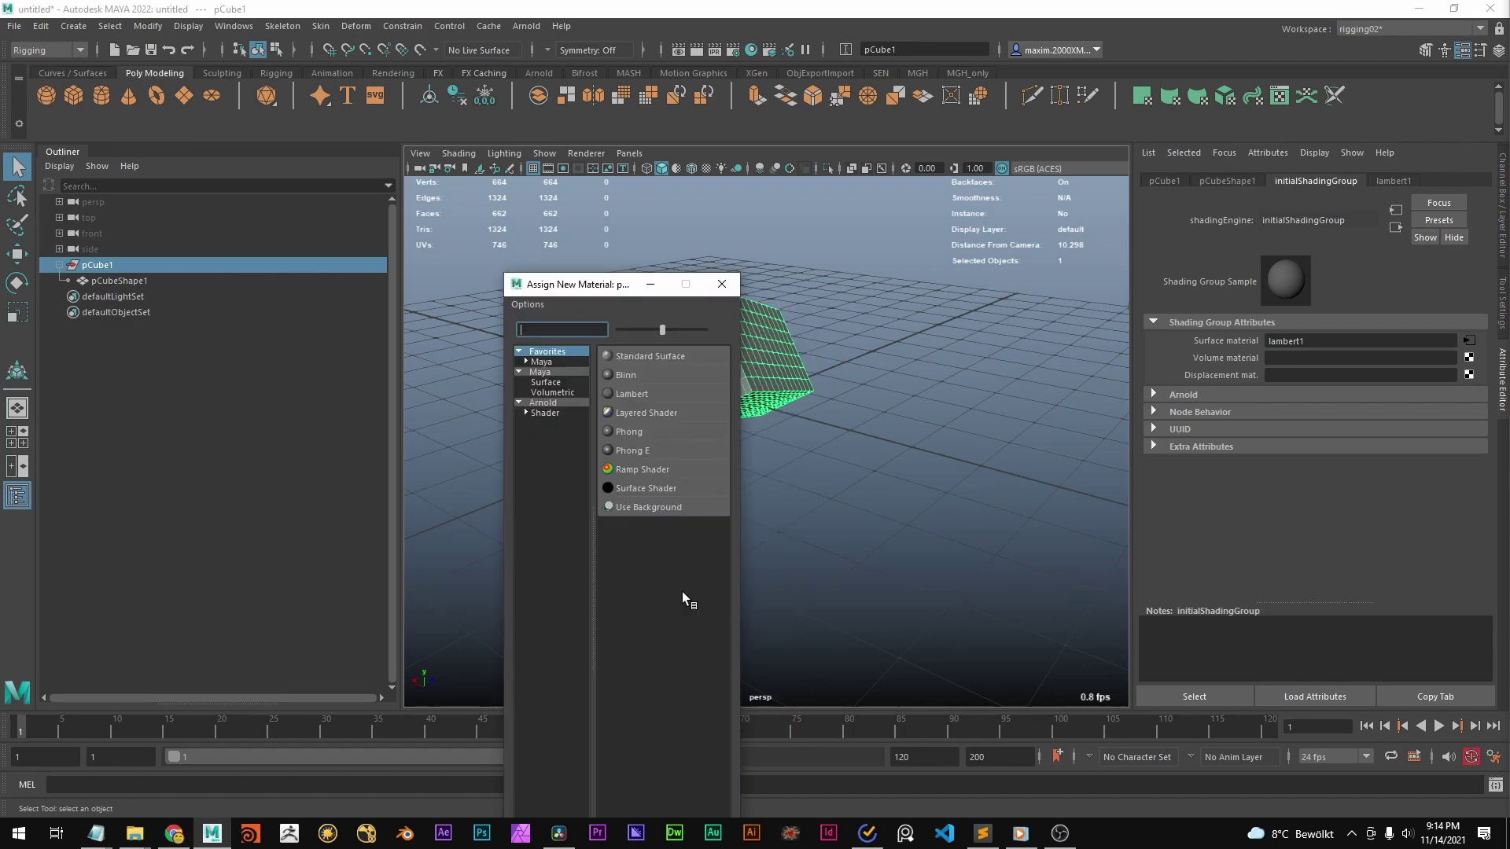
{"action": "left_click", "coordinate": [546, 413]}
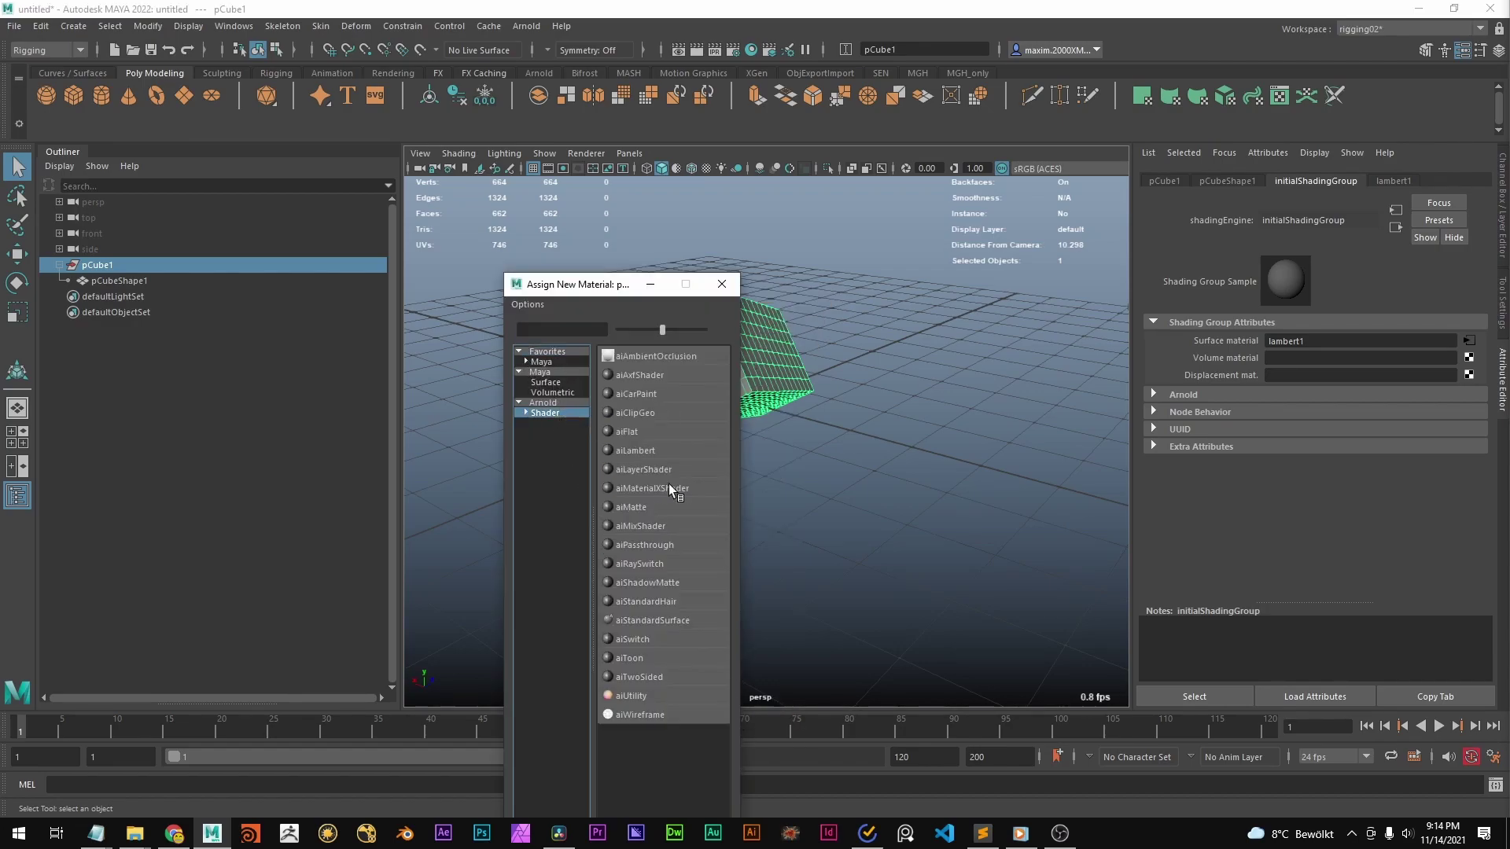
{"action": "left_click", "coordinate": [665, 620]}
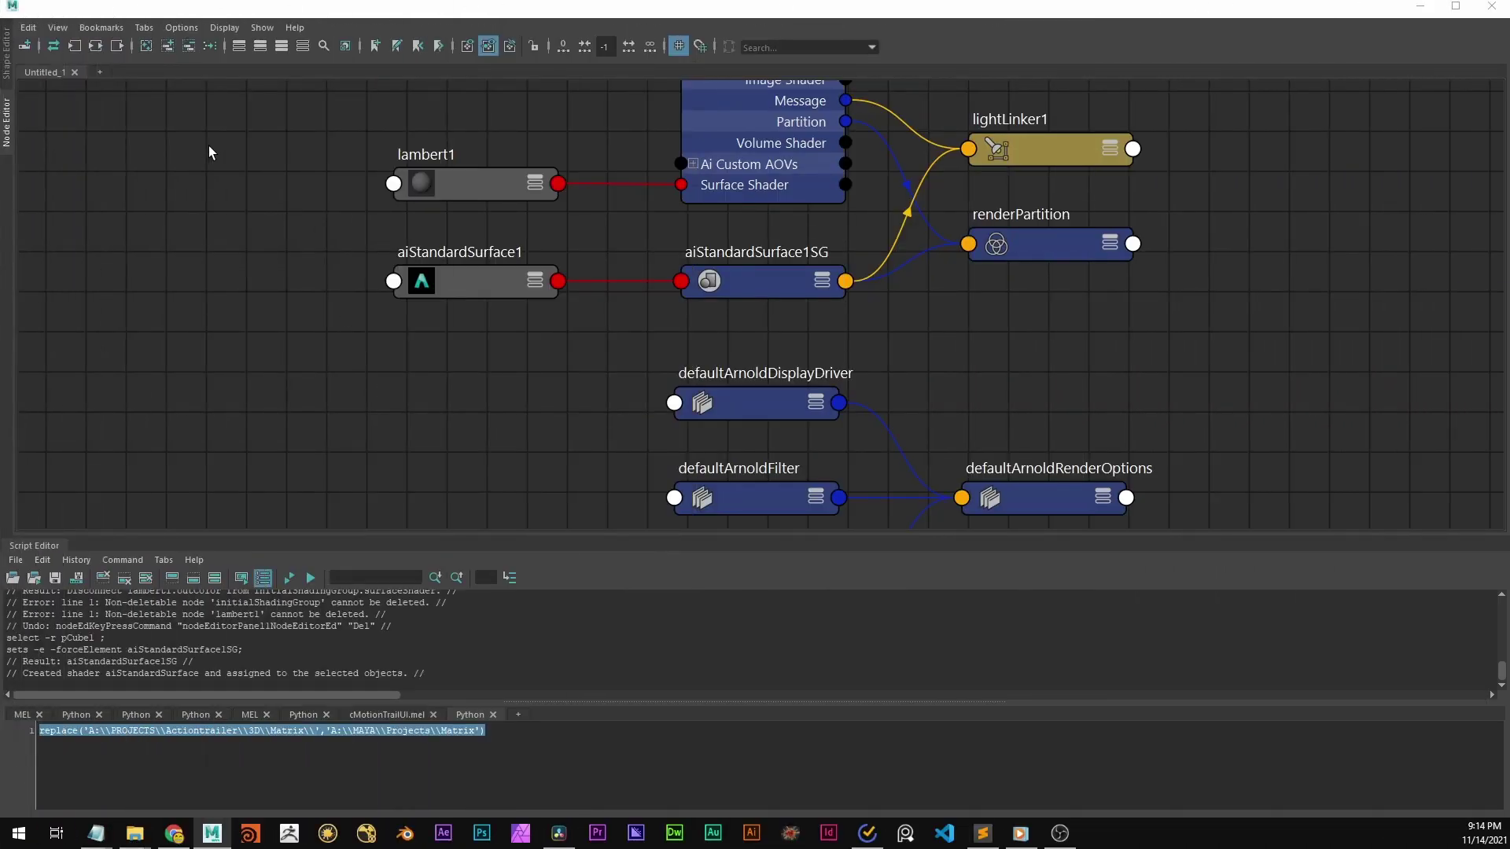
Step: Reduce the node graph to aiStandardSurface1 and its aiStandardSurface1SG shading group, and select both nodes
{"action": "right_click_drag", "start_coordinate": [209, 153], "coordinate": [220, 220]}
{"action": "left_click_drag", "start_coordinate": [525, 249], "coordinate": [622, 348]}
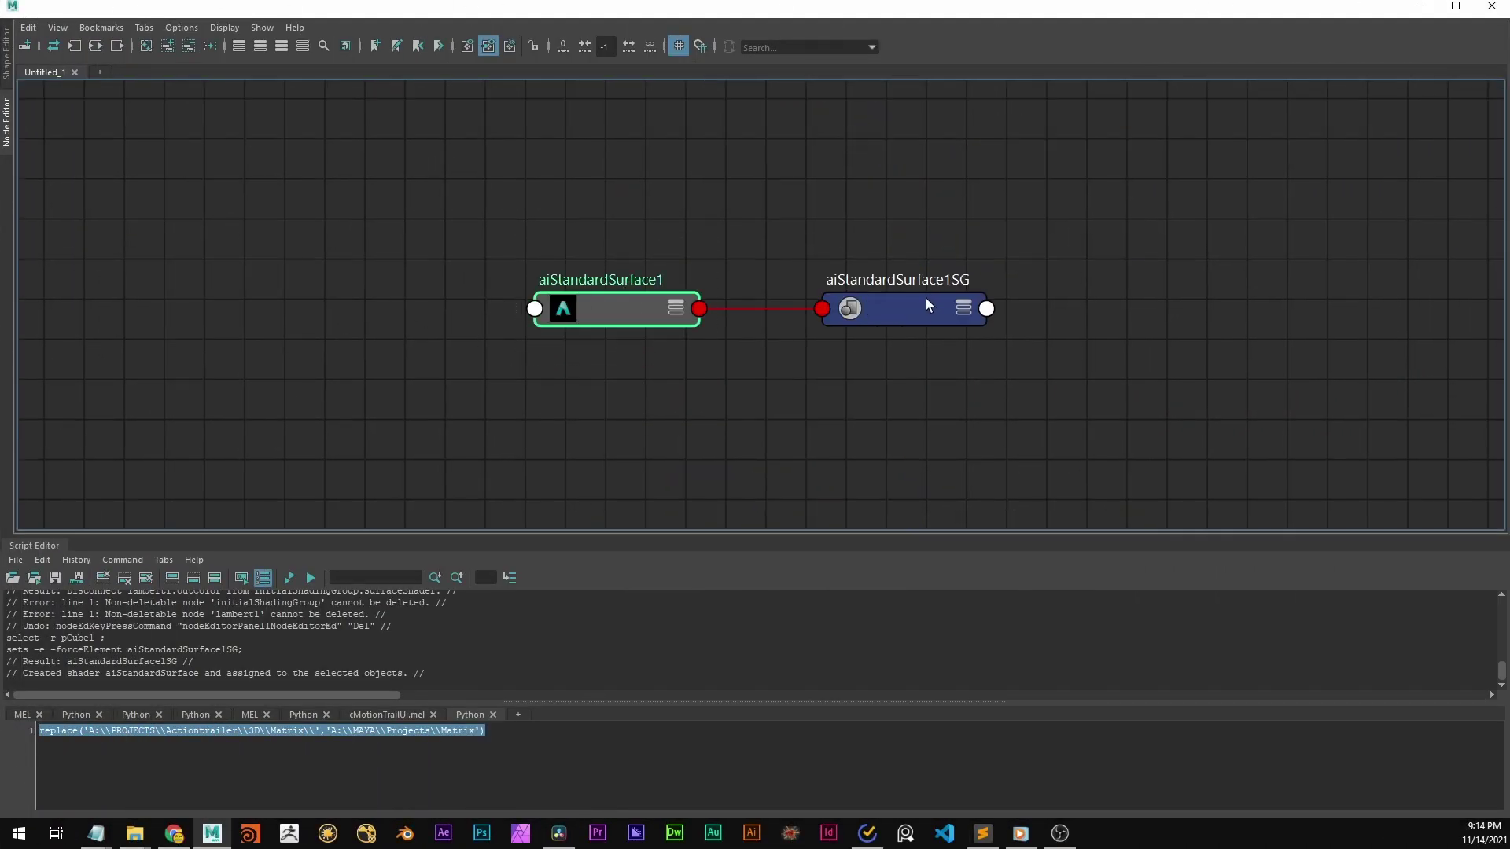
{"action": "left_click", "coordinate": [914, 301], "text": "shift"}
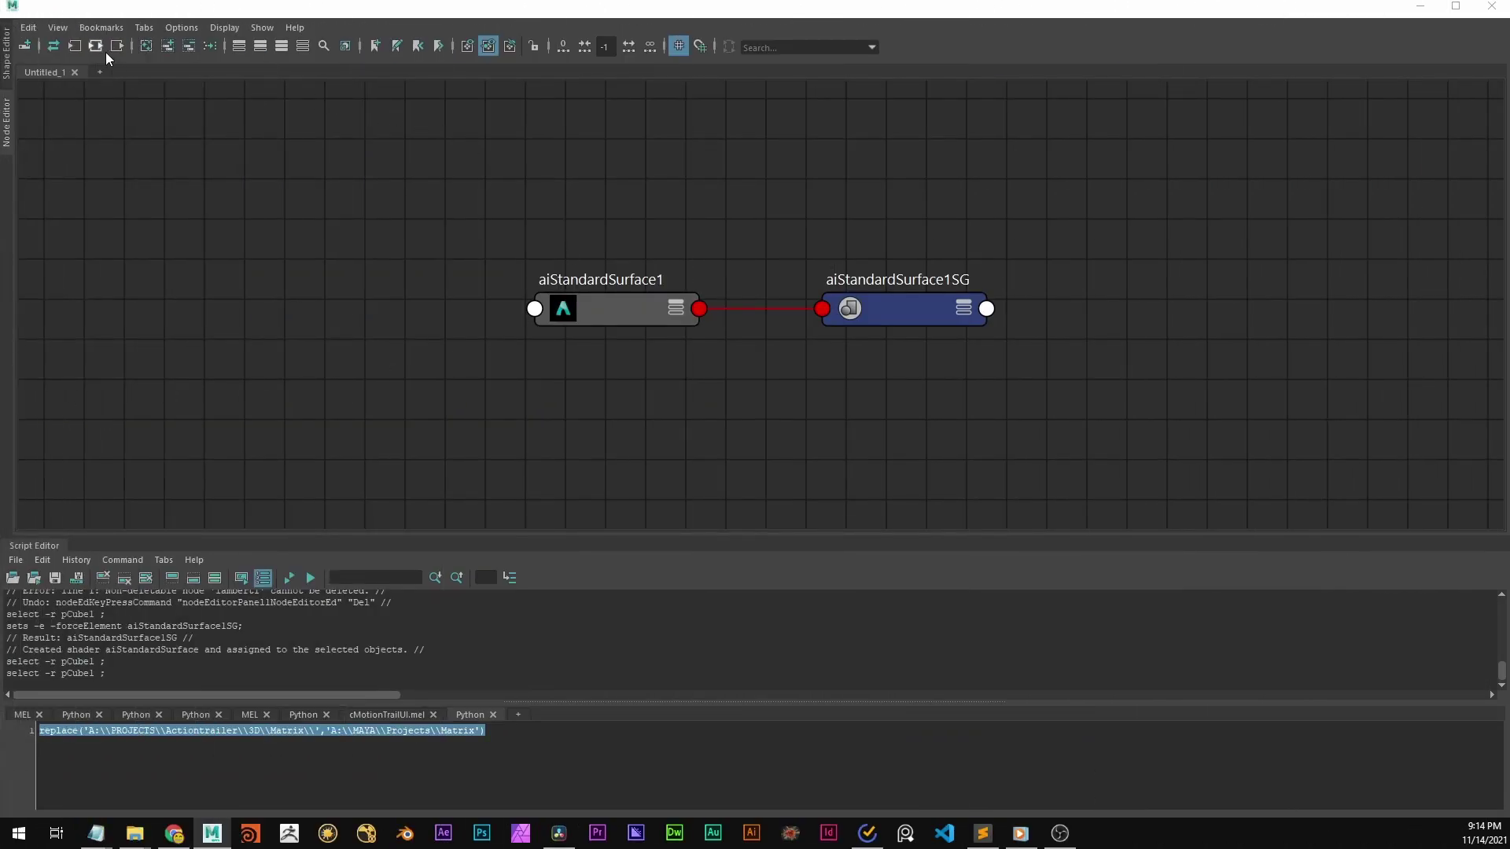
Step: Graph the input and output connections of pCube1, and move pCubeShape1 and aiStandardSurface1SG away from pCube1
{"action": "left_click", "coordinate": [102, 50]}
{"action": "middle_click_drag", "start_coordinate": [576, 322], "coordinate": [449, 327], "text": "alt"}
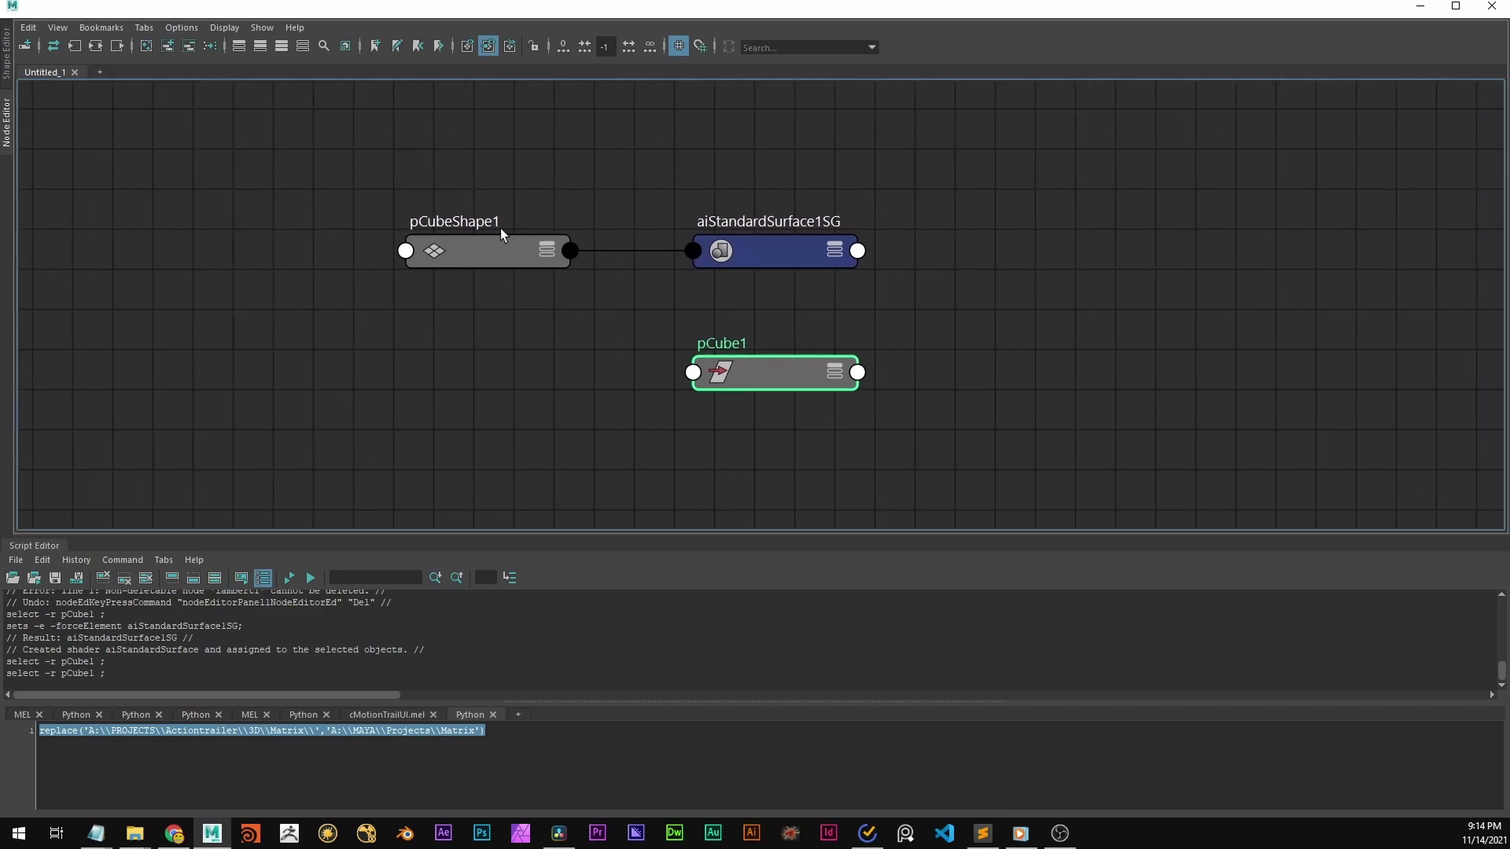
{"action": "left_click_drag", "start_coordinate": [494, 251], "coordinate": [455, 209]}
{"action": "left_click_drag", "start_coordinate": [733, 247], "coordinate": [707, 220]}
Step: Highlight the aiStandardSurface1SG node's name without renaming it, and spread pCubeShape1 and aiStandardSurface1SG farther apart
{"action": "double_click", "coordinate": [692, 182]}
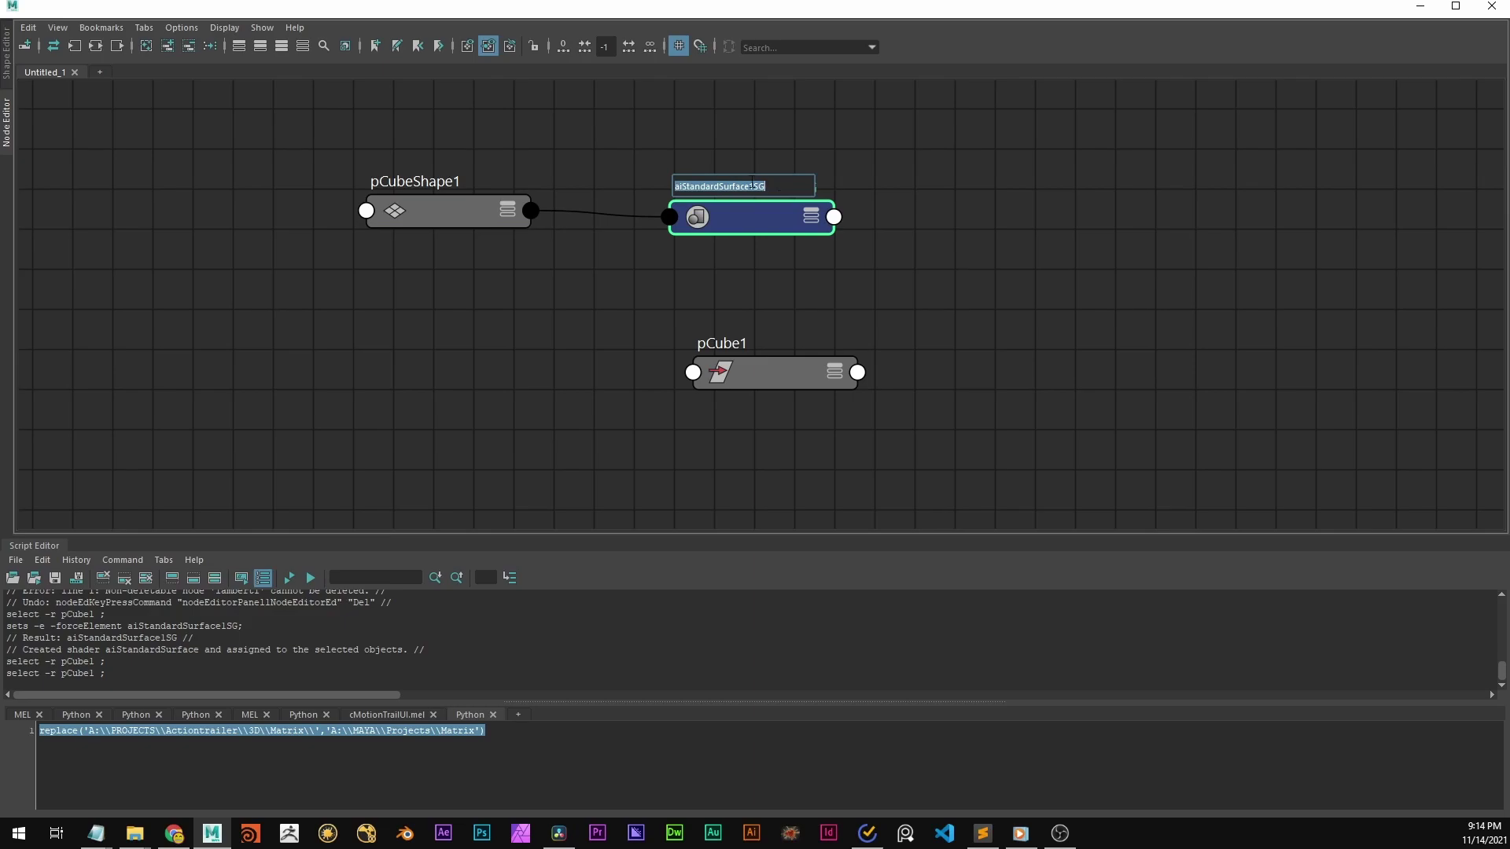
{"action": "left_click", "coordinate": [942, 224]}
{"action": "double_click", "coordinate": [753, 190]}
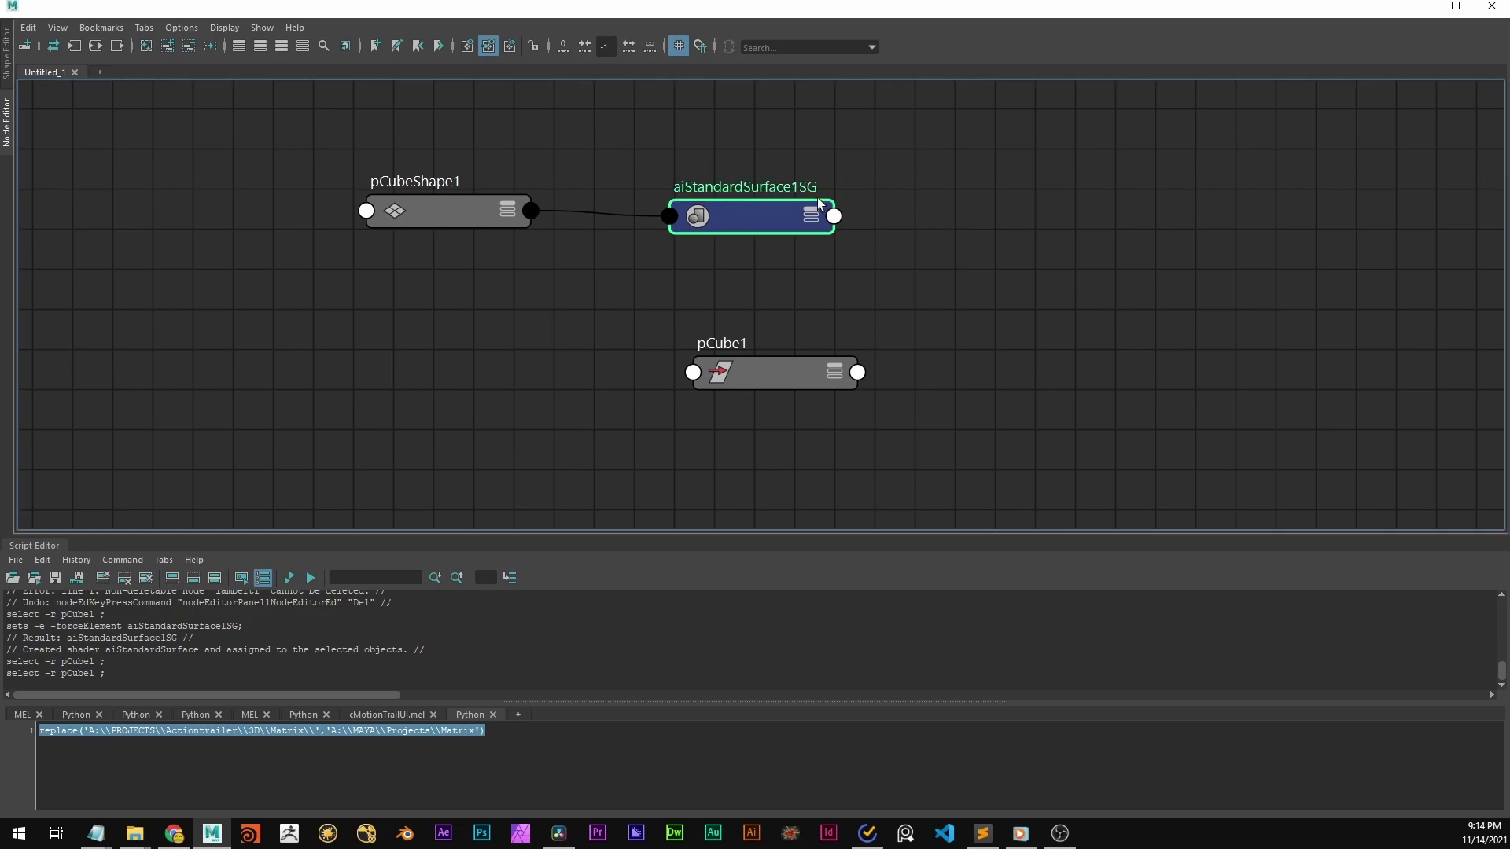
{"action": "left_click_drag", "start_coordinate": [417, 224], "coordinate": [387, 232]}
{"action": "left_click", "coordinate": [772, 219]}
{"action": "left_click_drag", "start_coordinate": [773, 220], "coordinate": [805, 243]}
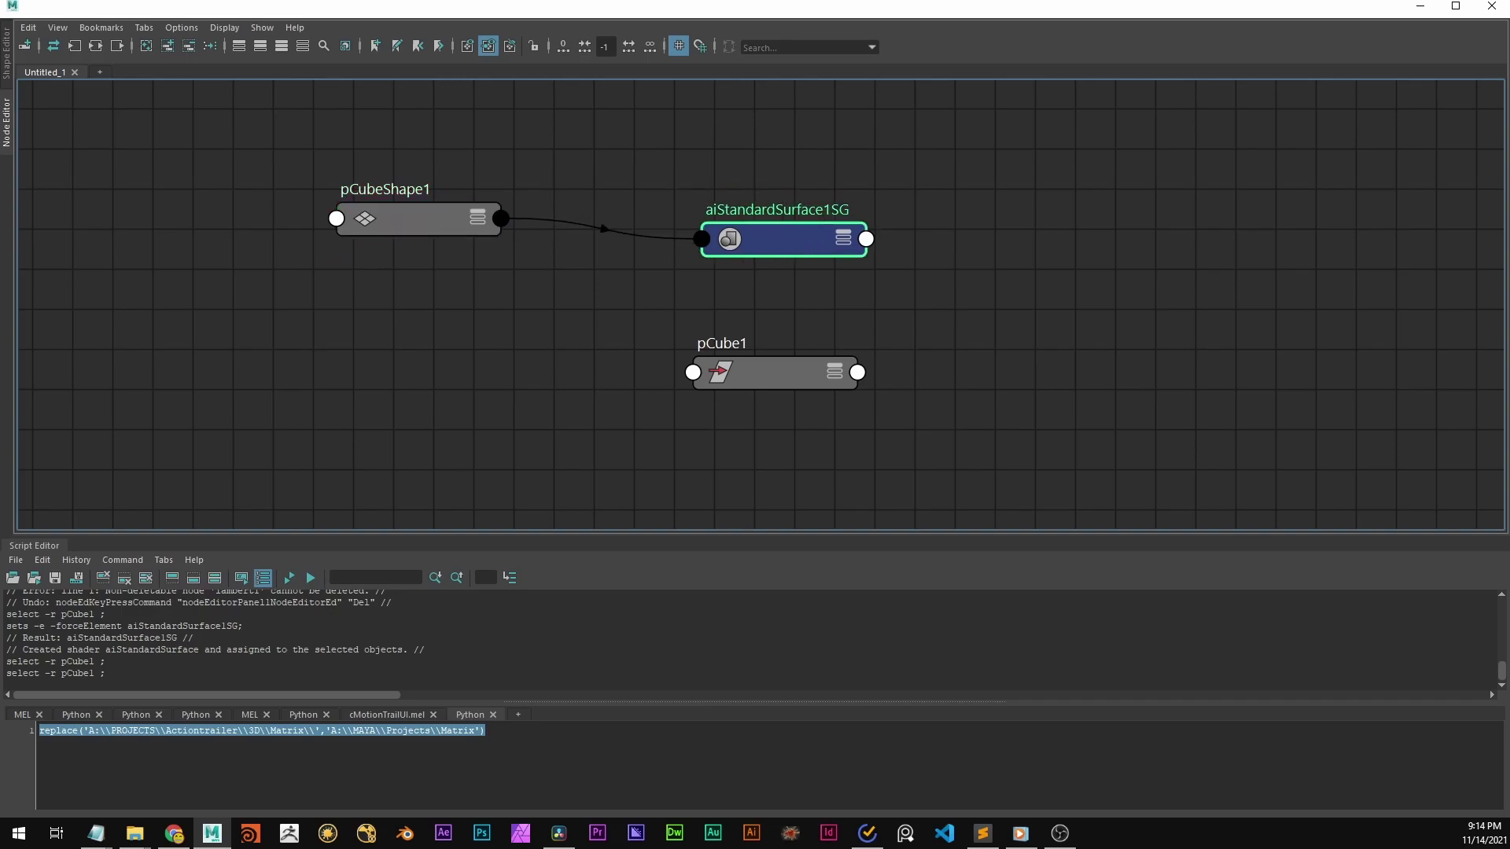